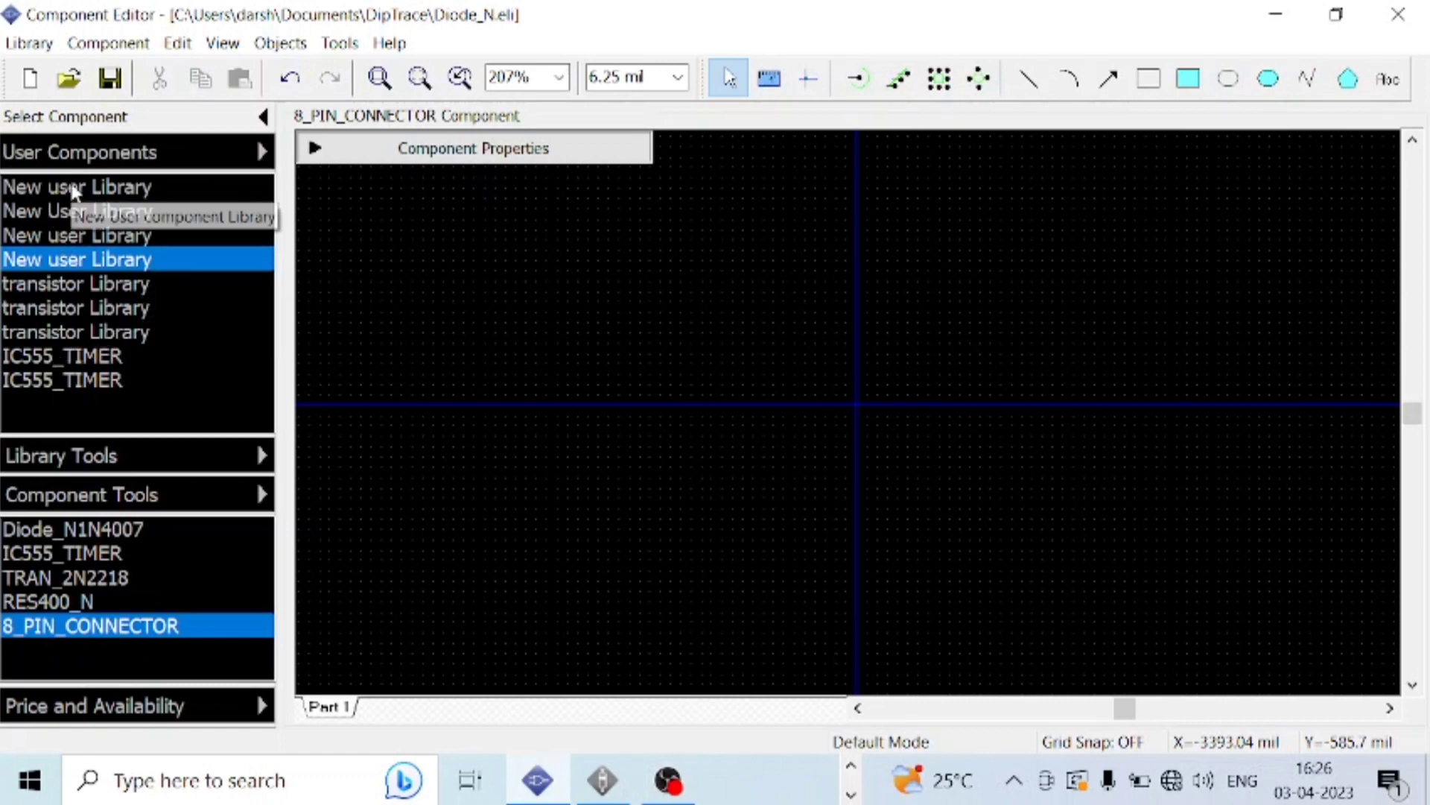
# Add a new component to the selected "New user Library".
pyautogui.rightClick(206, 153)
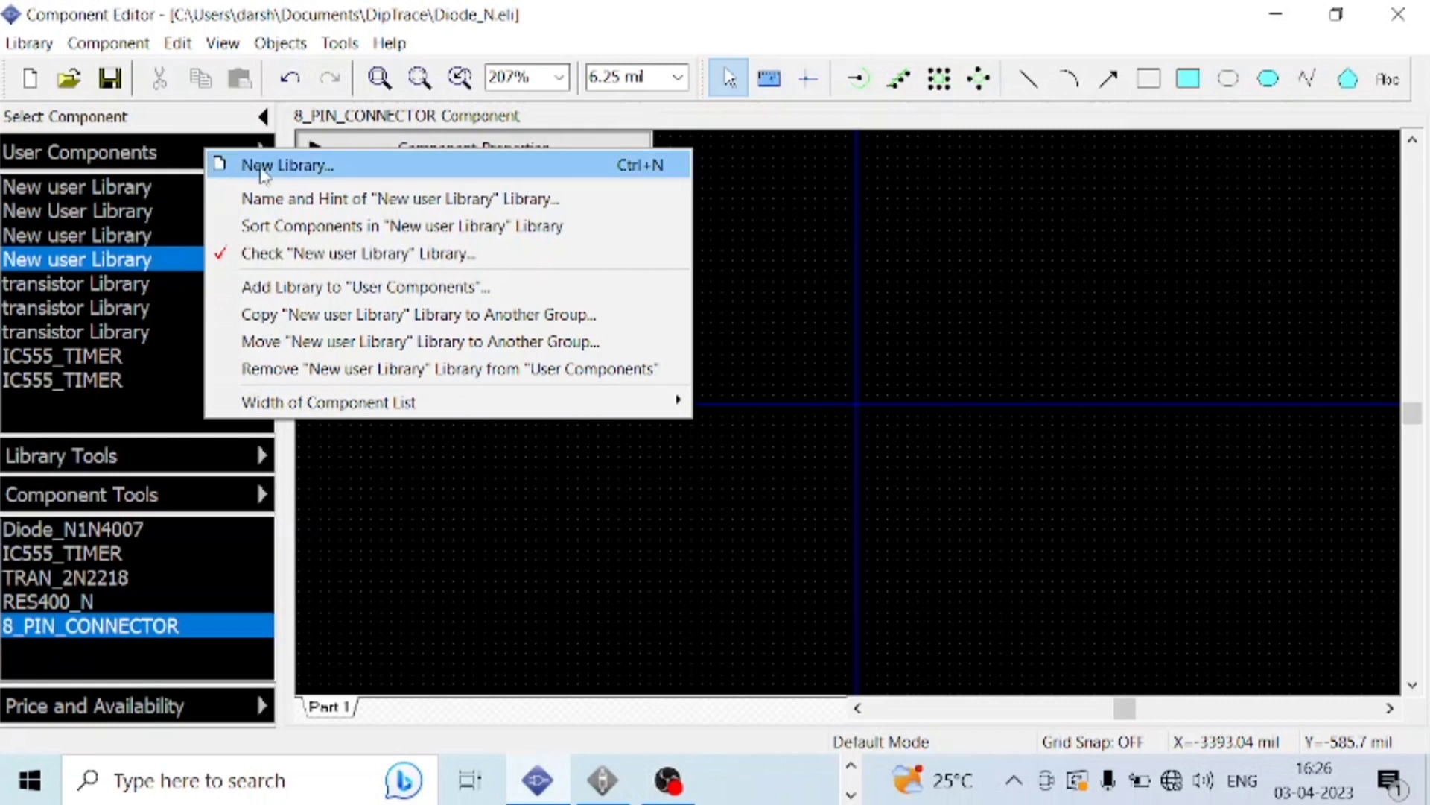
pyautogui.click(186, 555)
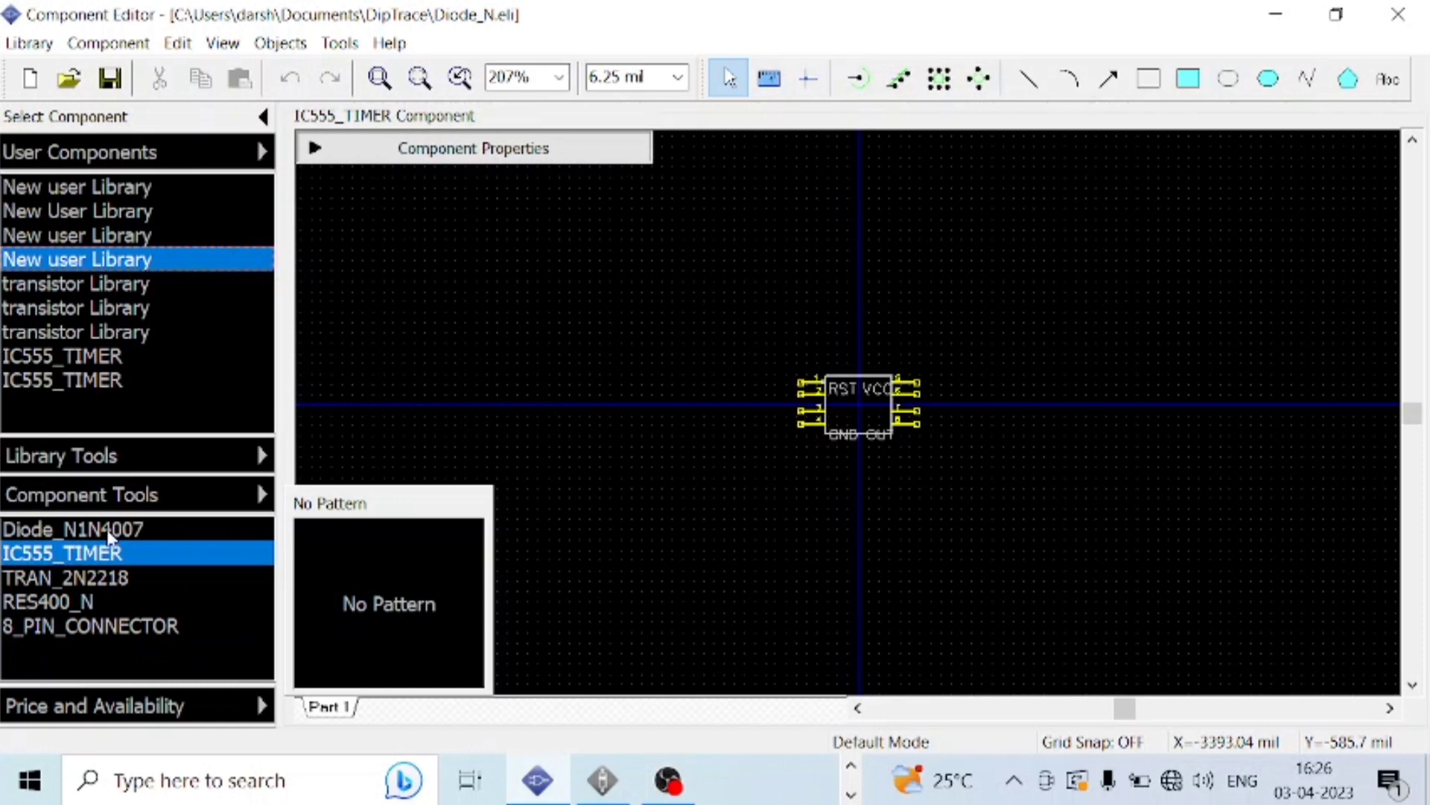
pyautogui.rightClick(165, 635)
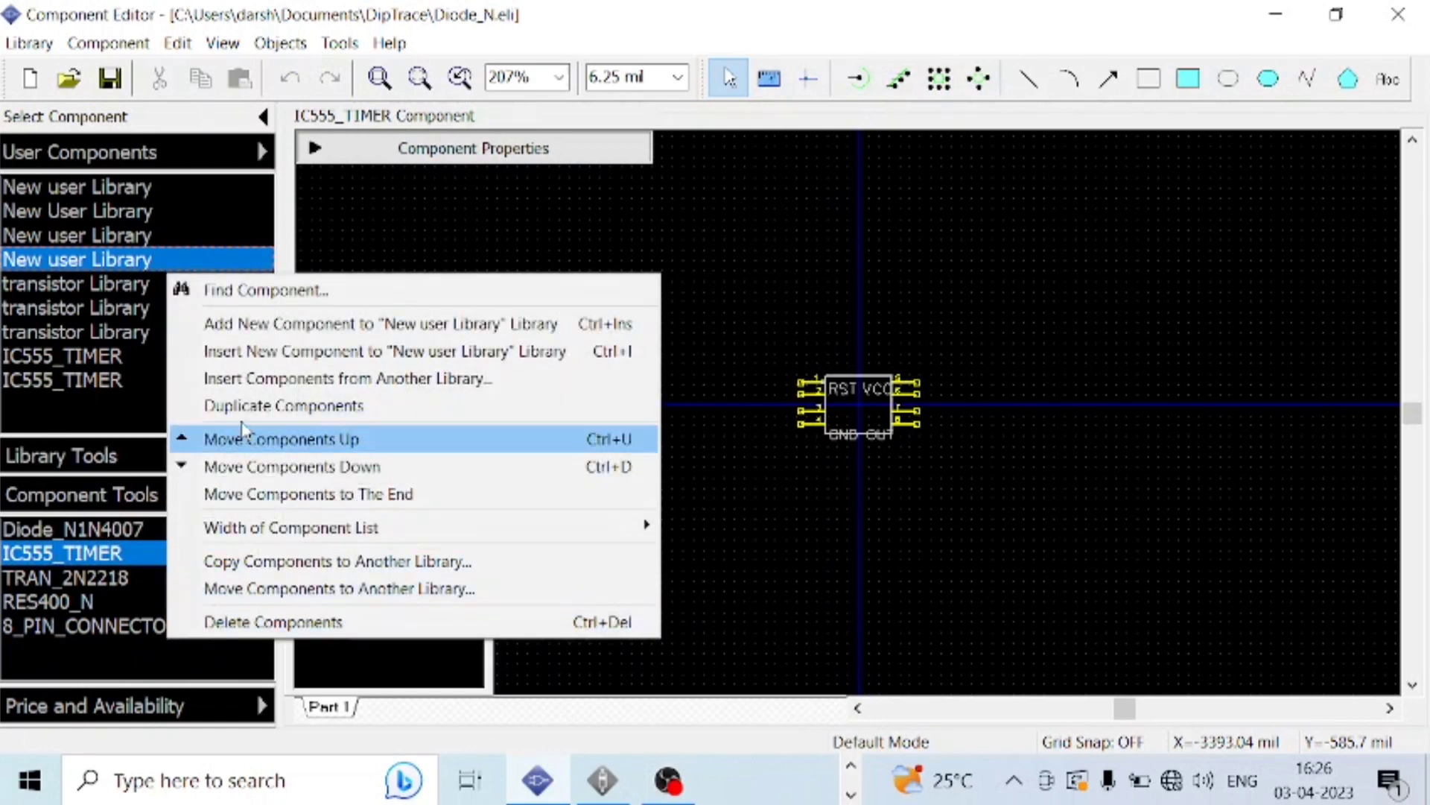
pyautogui.click(331, 325)
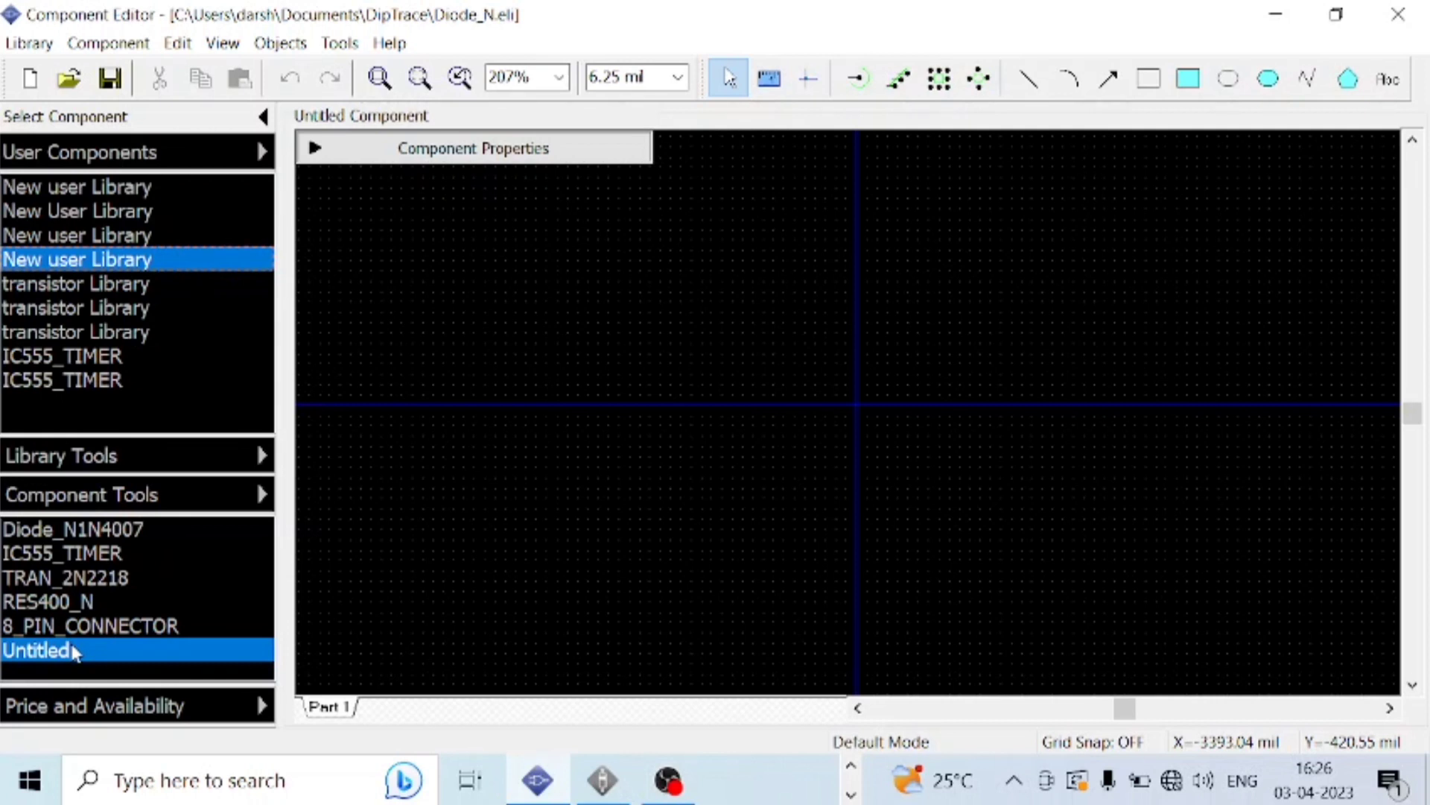
# Expand the component properties, name the new component IC555 and set its RefDes to T.
pyautogui.click(316, 149)
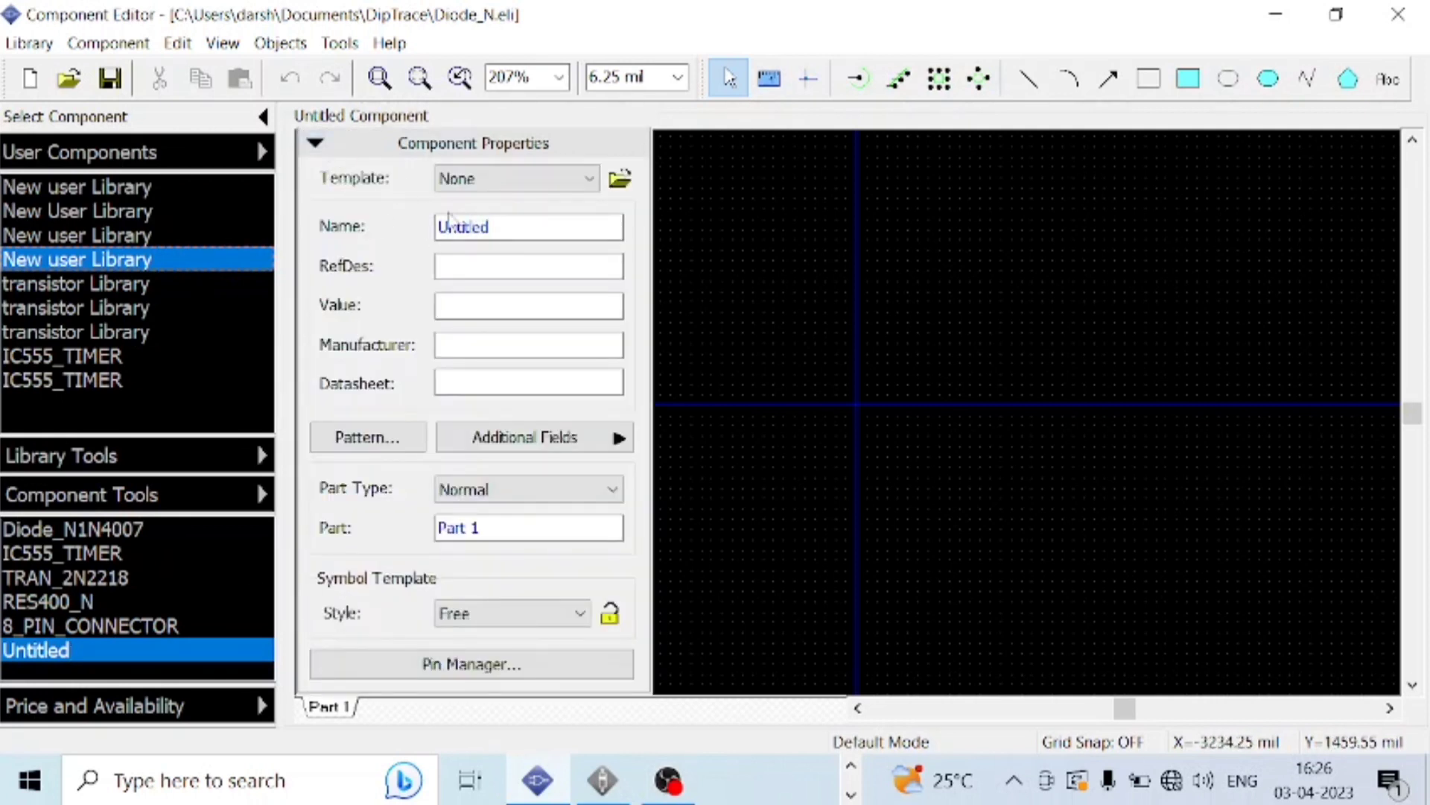
pyautogui.doubleClick(509, 233)
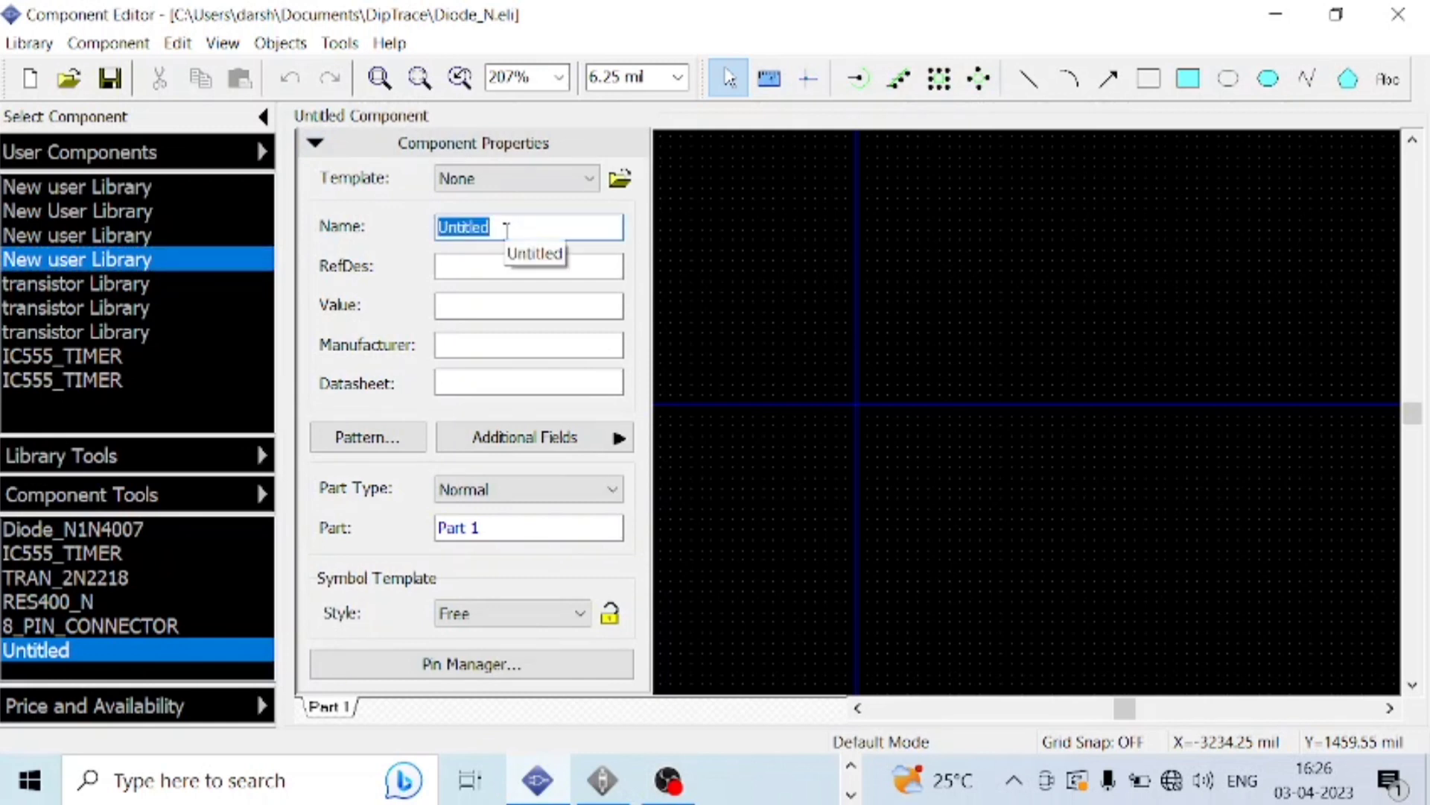
pyautogui.write('55')
pyautogui.press('BackSpace')
pyautogui.press('BackSpace')
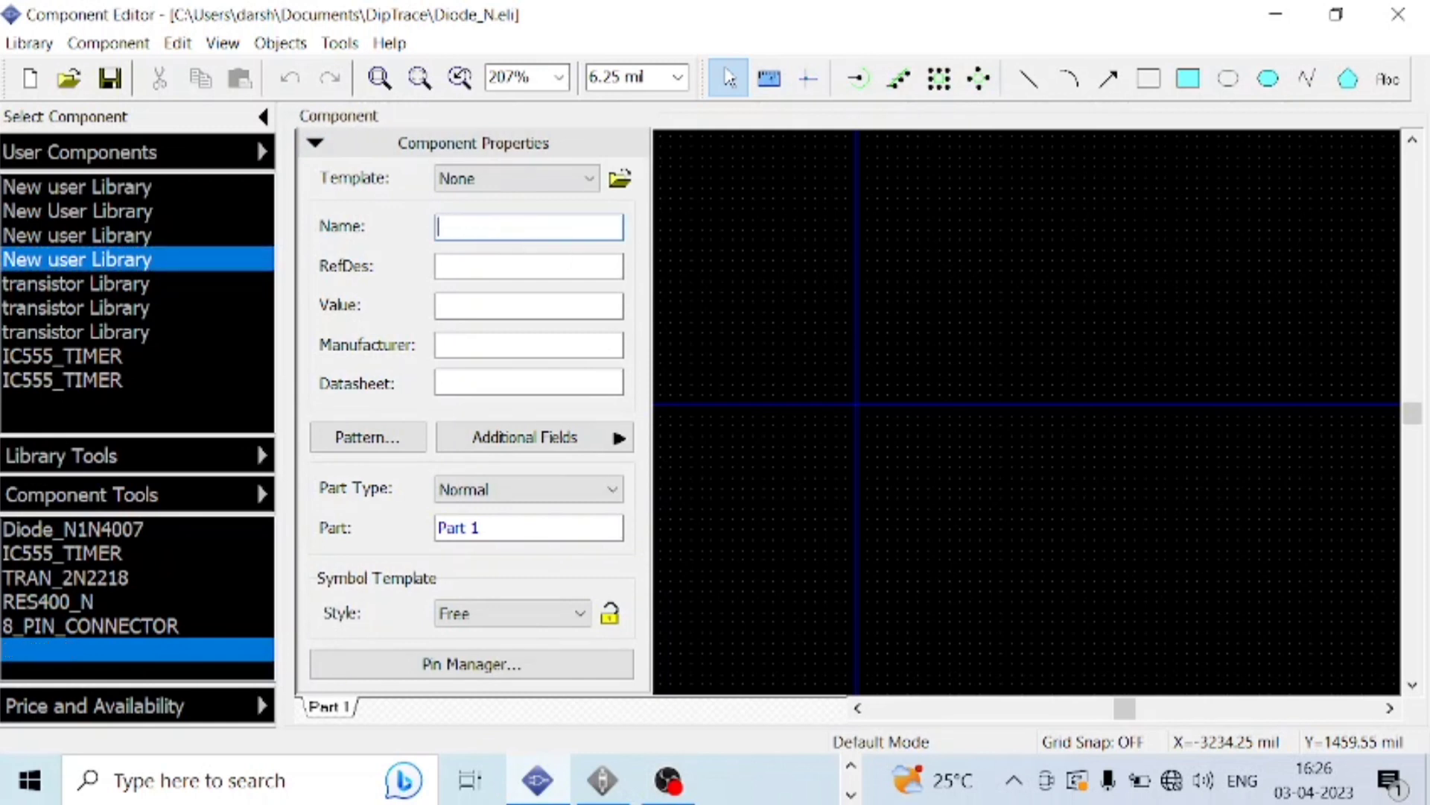
pyautogui.write('IC555')
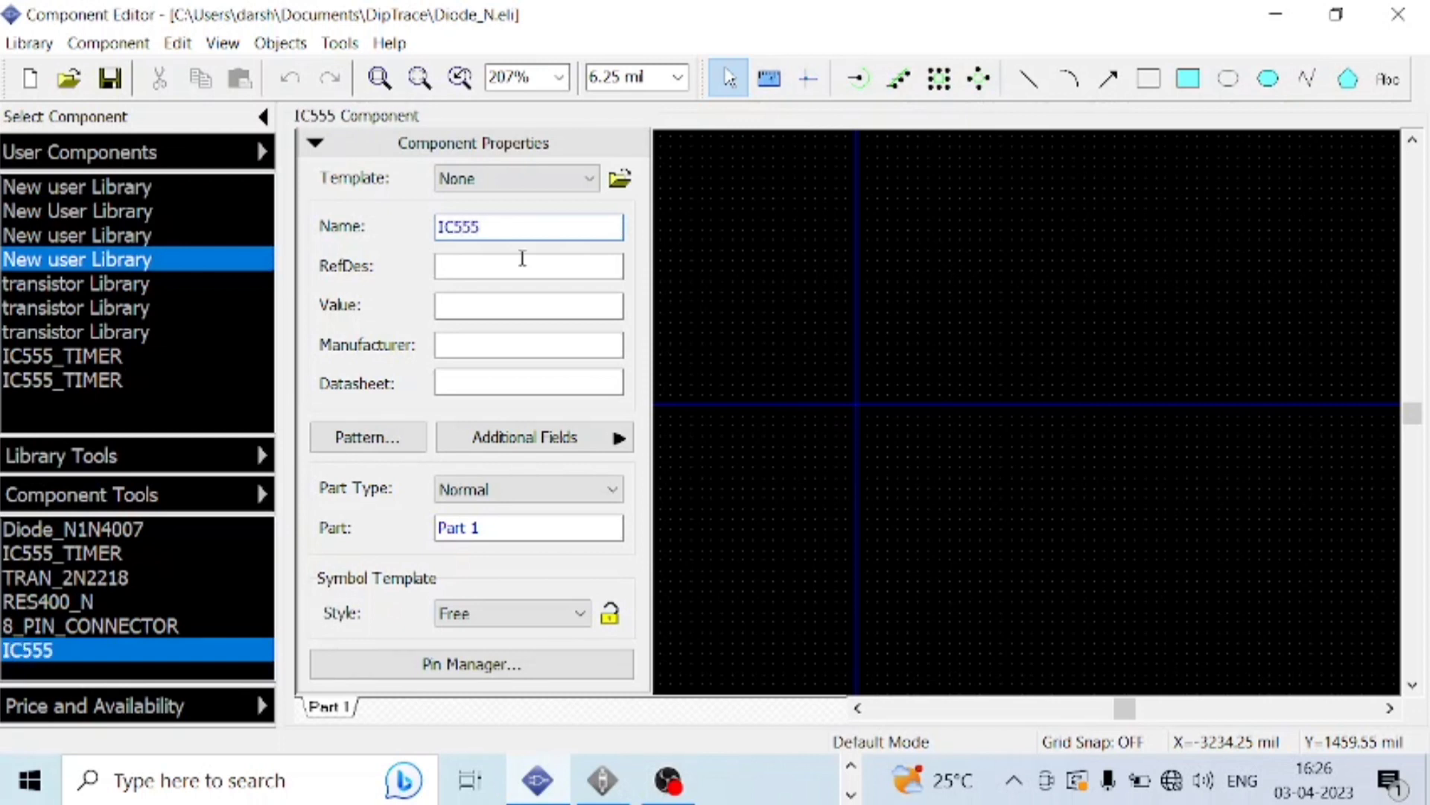
pyautogui.click(497, 263)
pyautogui.write('T')
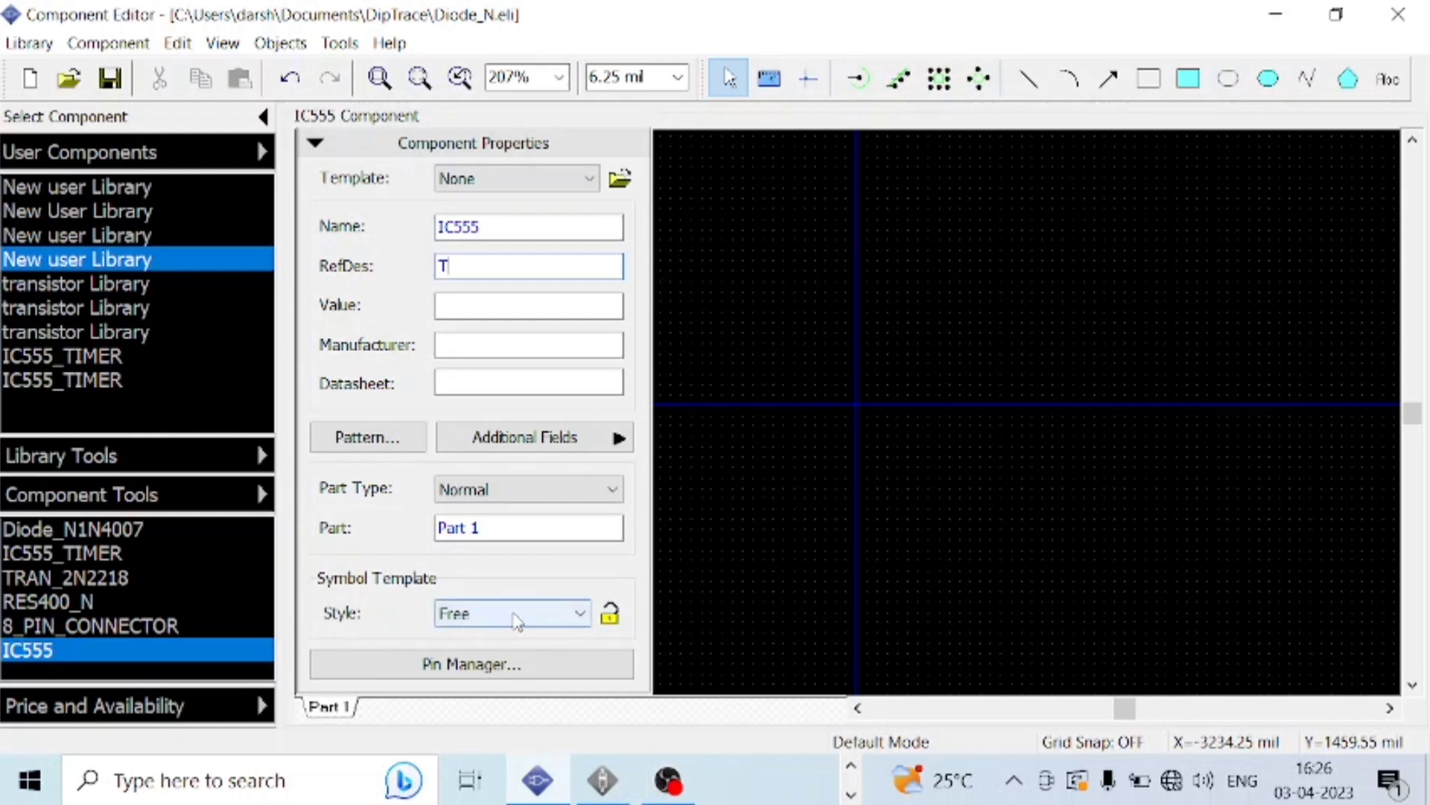
# Place six single pins at separate spots on the empty symbol area.
pyautogui.click(858, 79)
pyautogui.click(956, 265)
pyautogui.click(978, 425)
pyautogui.click(884, 430)
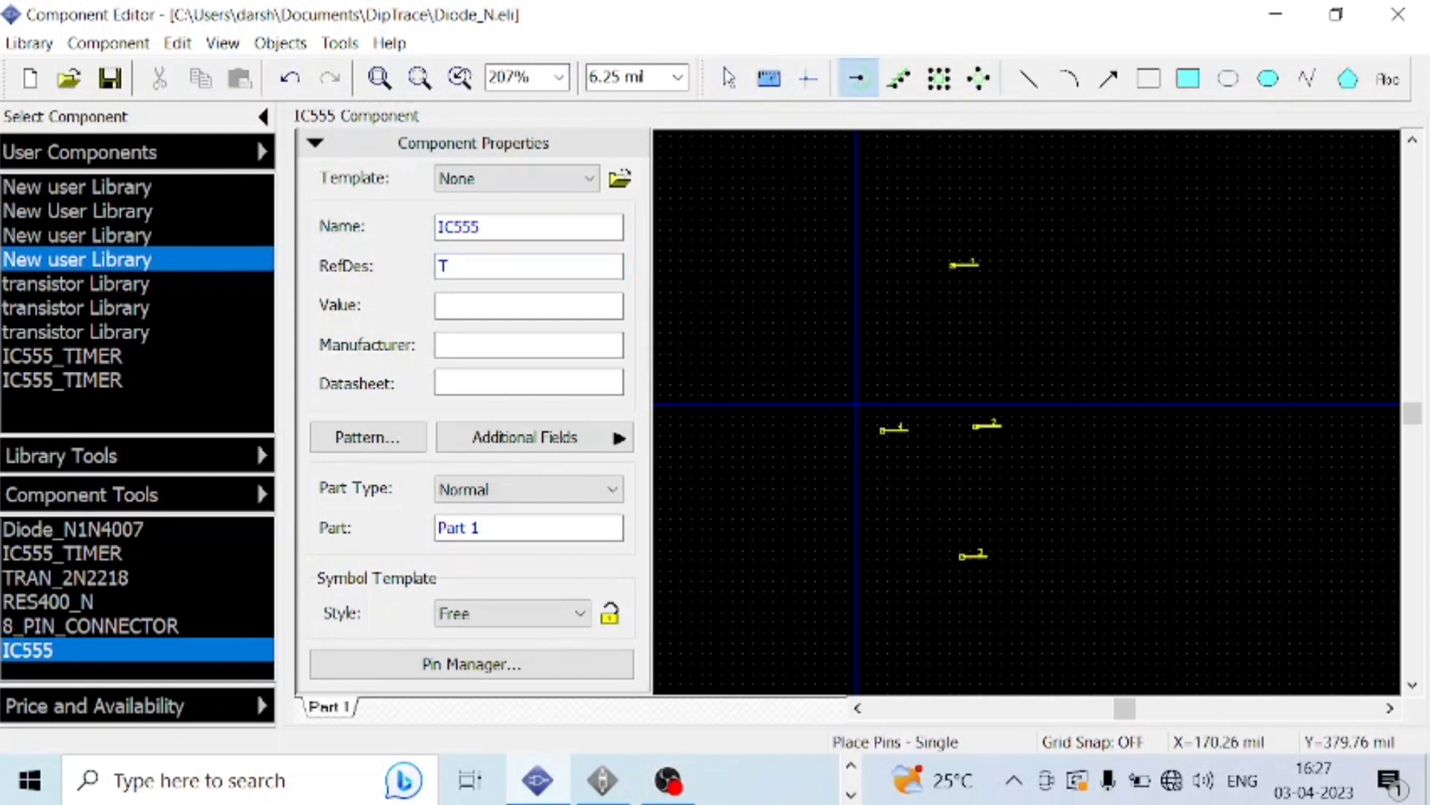
pyautogui.click(904, 333)
pyautogui.click(885, 276)
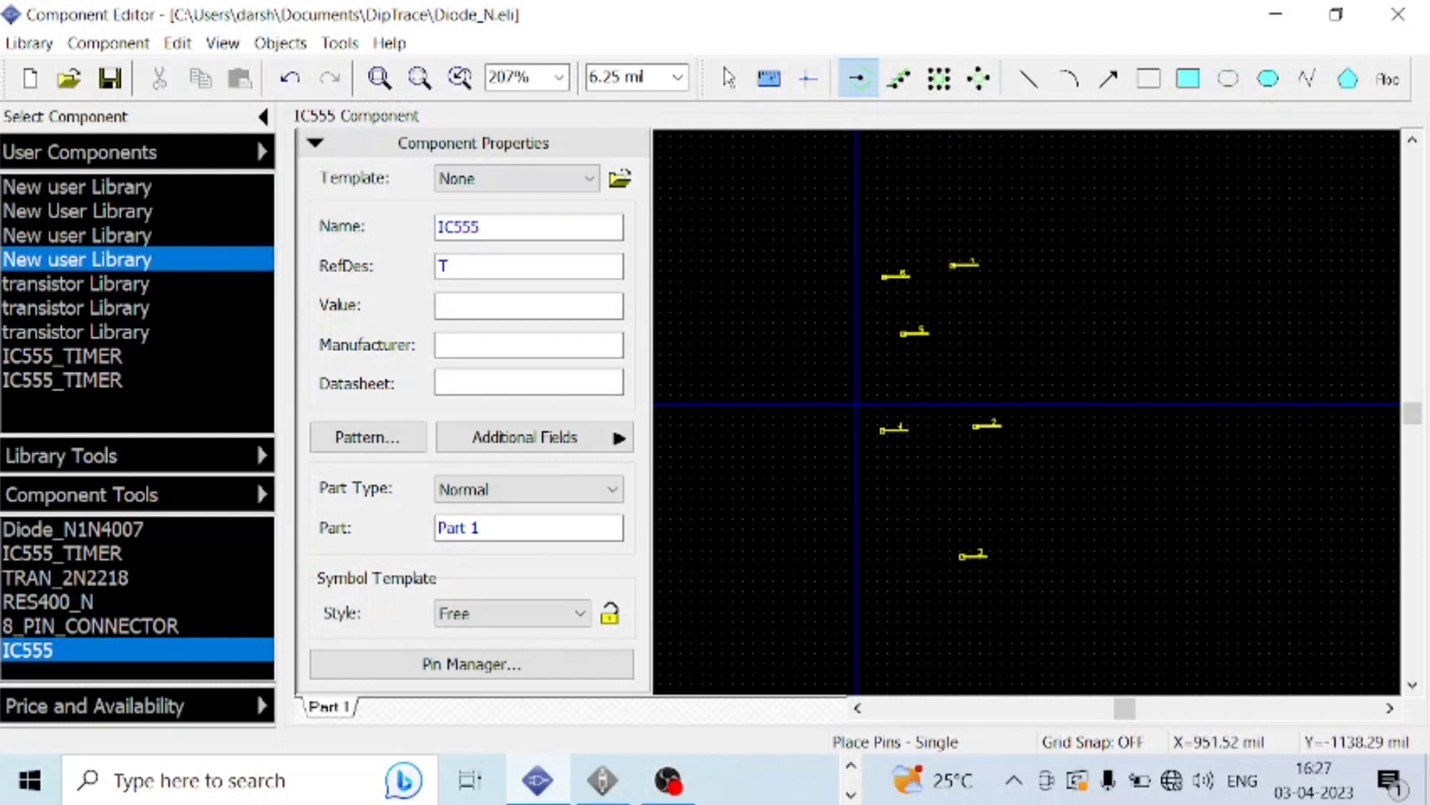
# Delete all the individually placed pins from the symbol area.
pyautogui.press('Escape')
pyautogui.moveTo(1063, 613); pyautogui.dragTo(780, 220)
pyautogui.press('Delete')
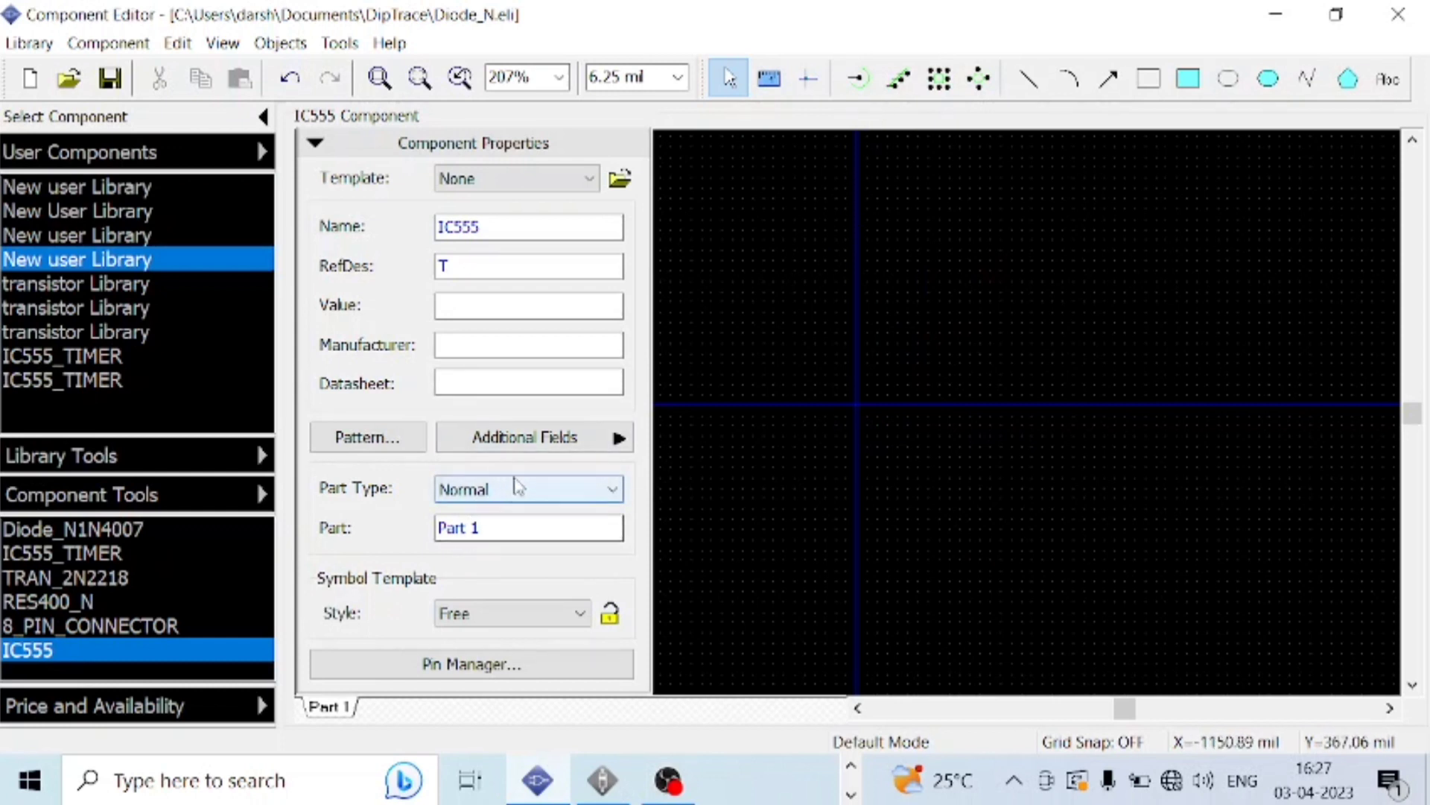
# Set the symbol template style to IC - 2 sides, with a width of 400 mil and a height of 350 mil.
pyautogui.click(580, 613)
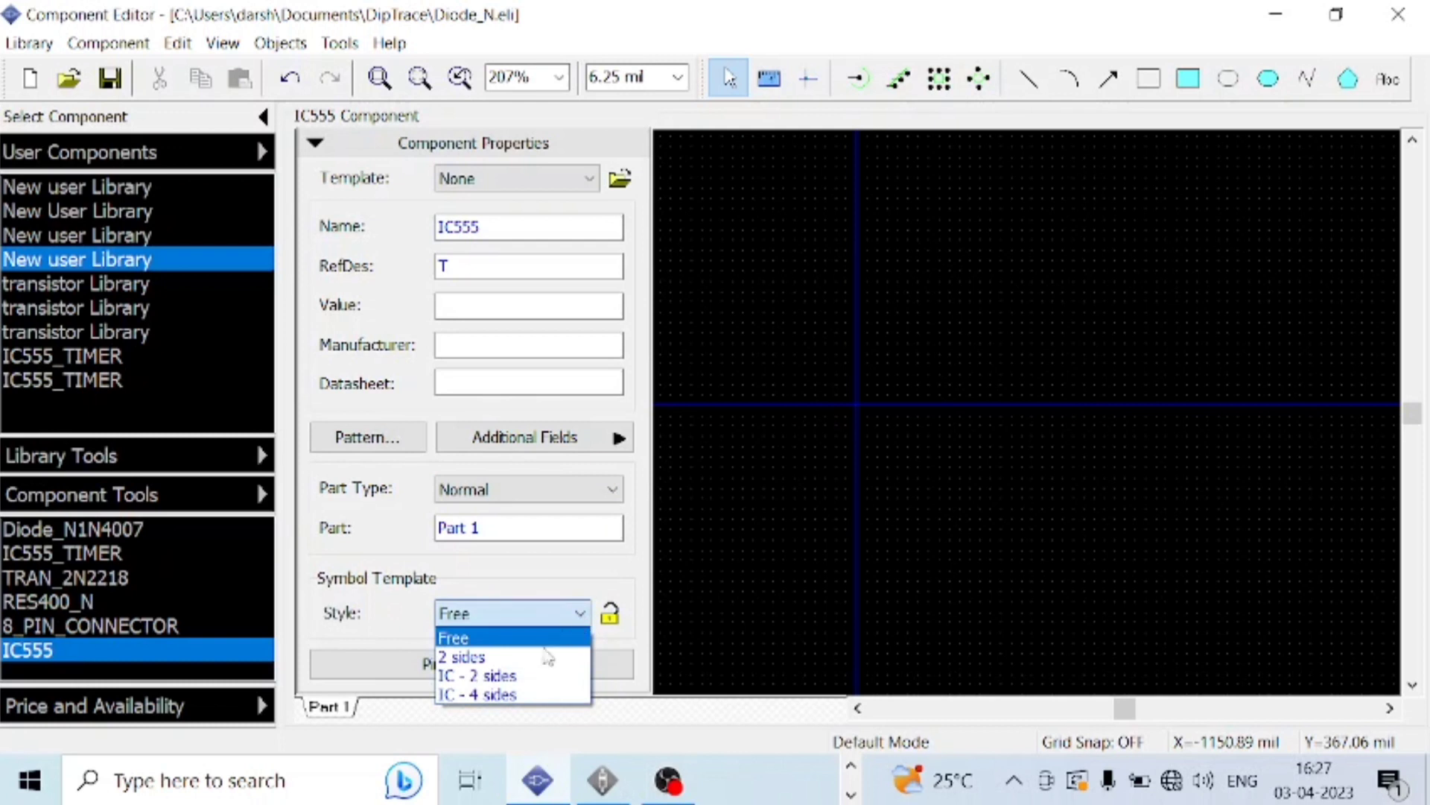
pyautogui.click(488, 677)
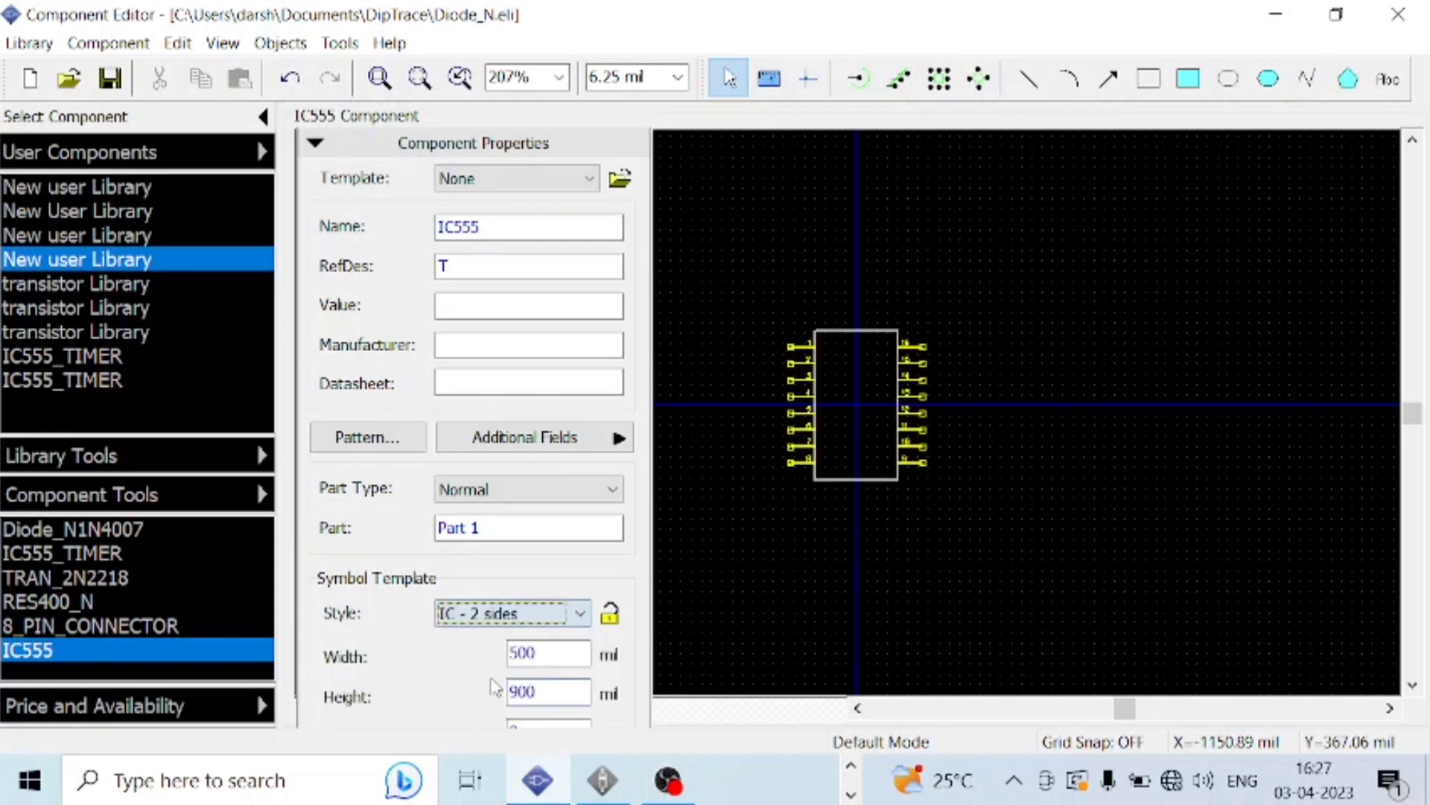
pyautogui.scroll(-3, 570, 149)
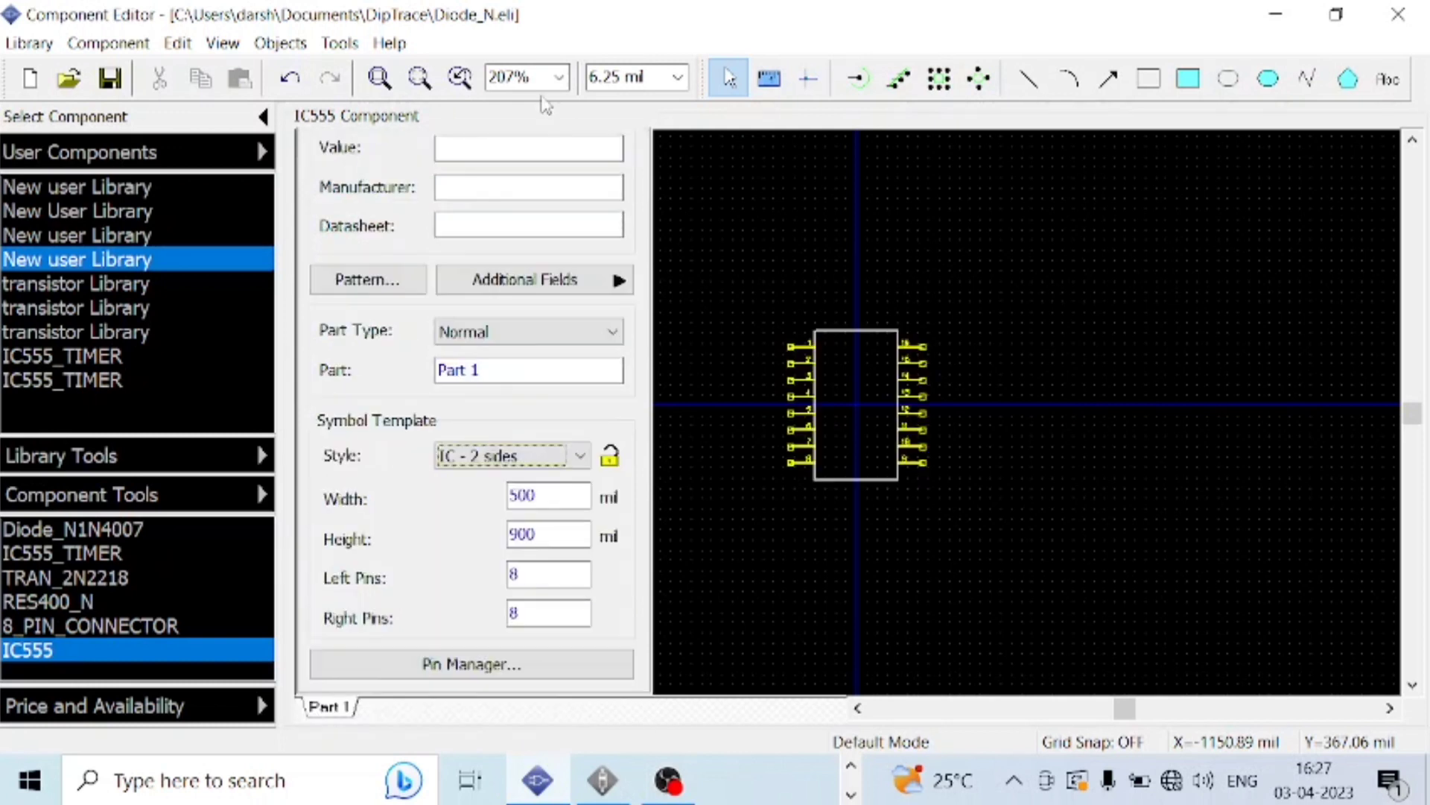
pyautogui.doubleClick(552, 495)
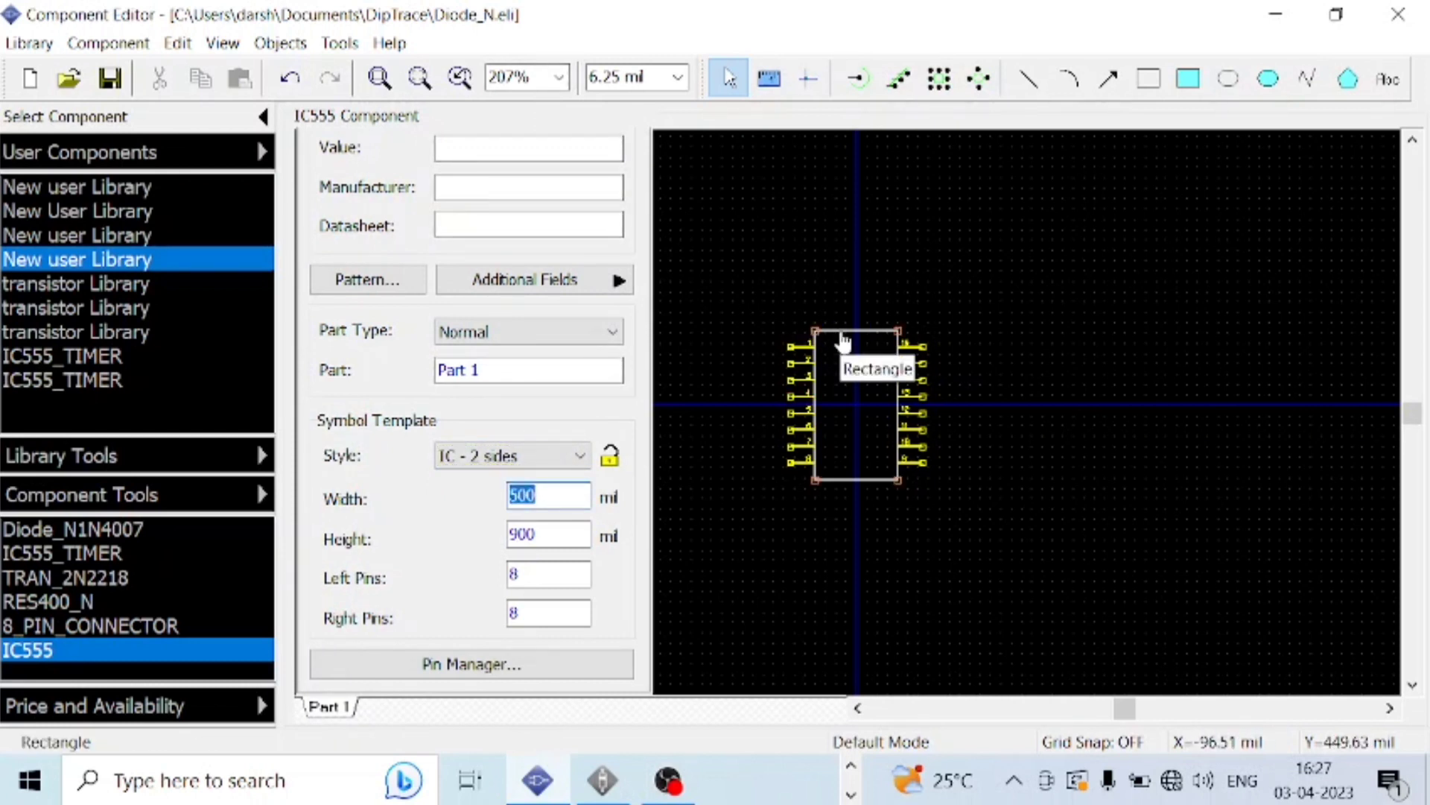
pyautogui.write('400')
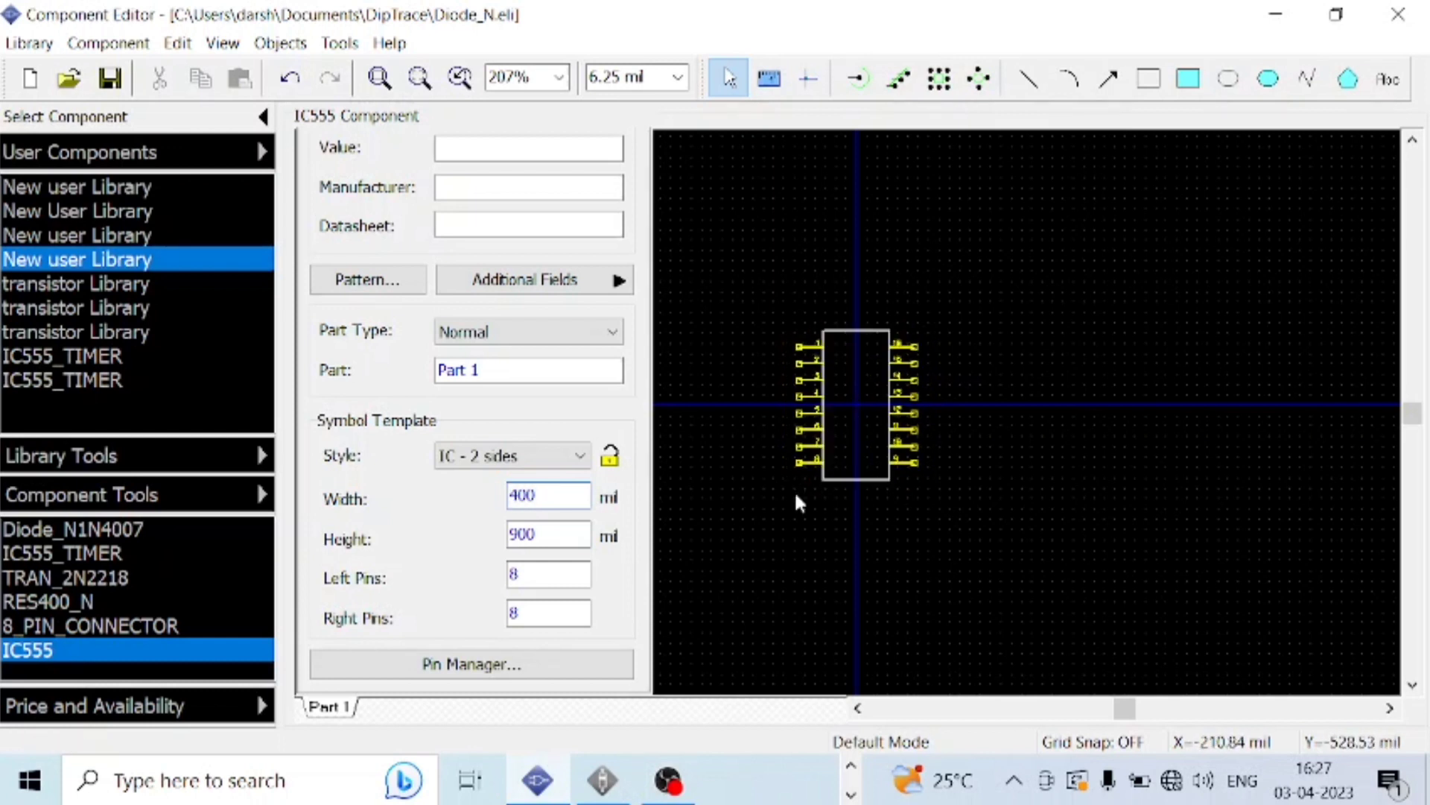
pyautogui.doubleClick(548, 535)
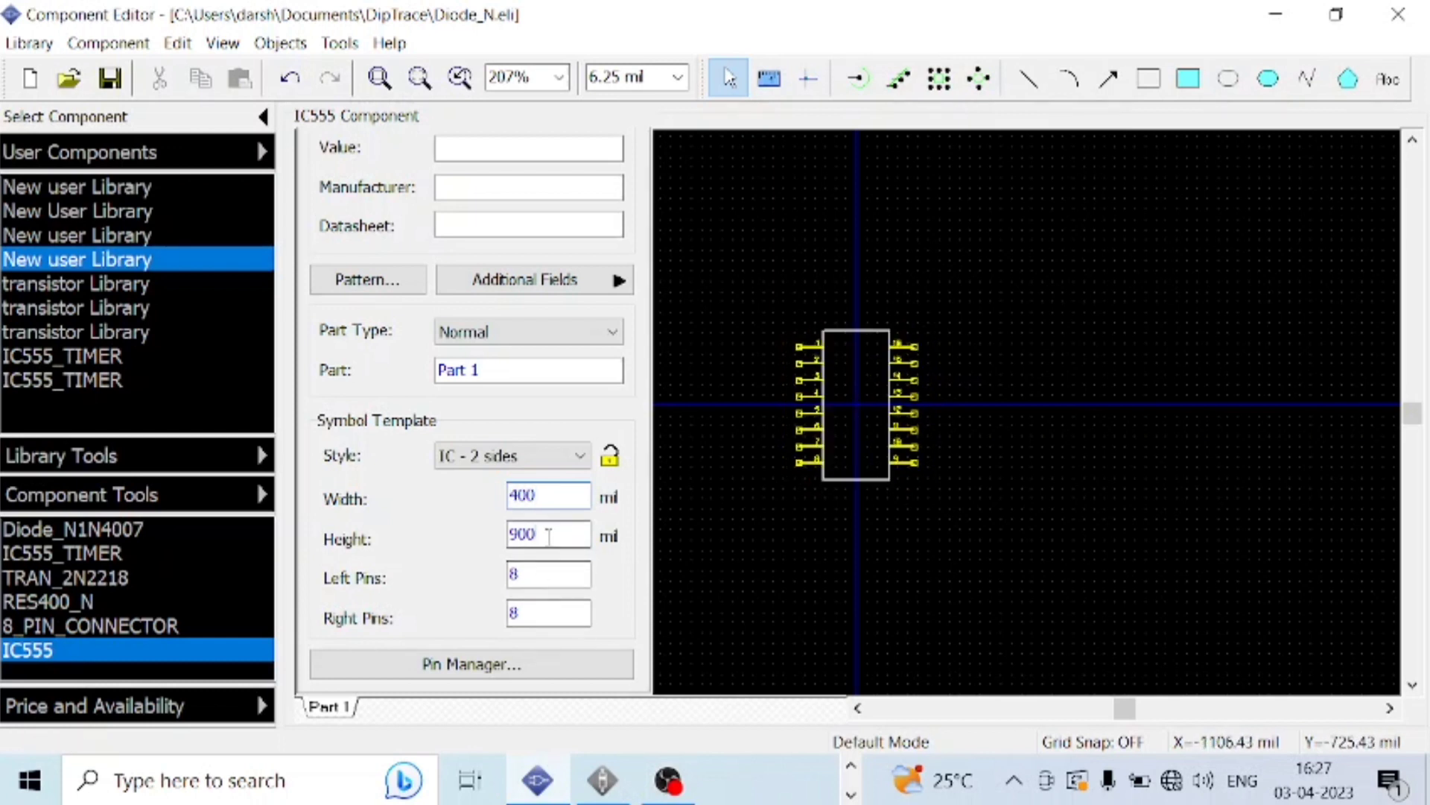
pyautogui.write('350')
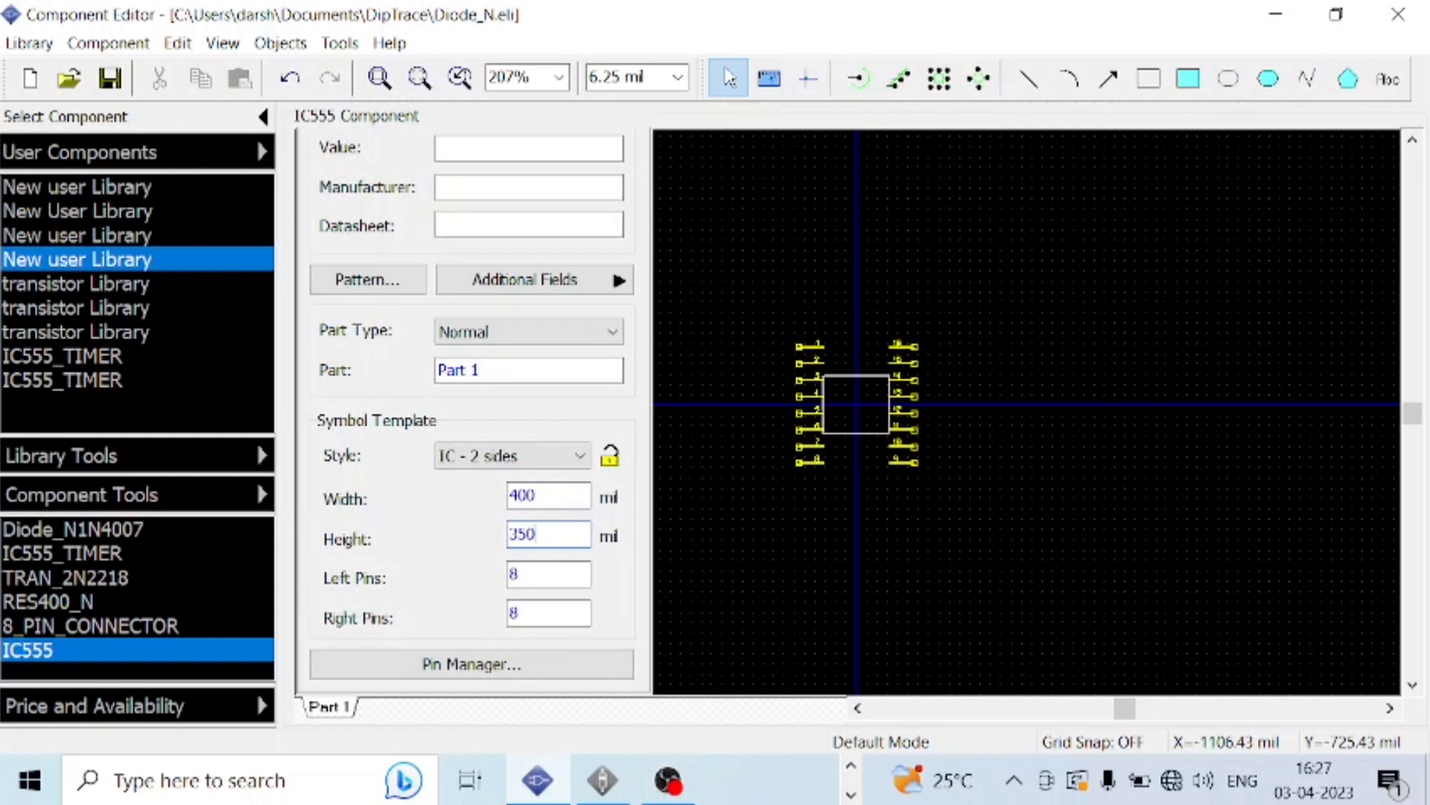
# Set the symbol template to 4 left pins and 4 right pins.
pyautogui.doubleClick(538, 572)
pyautogui.write('4')
pyautogui.click(529, 619)
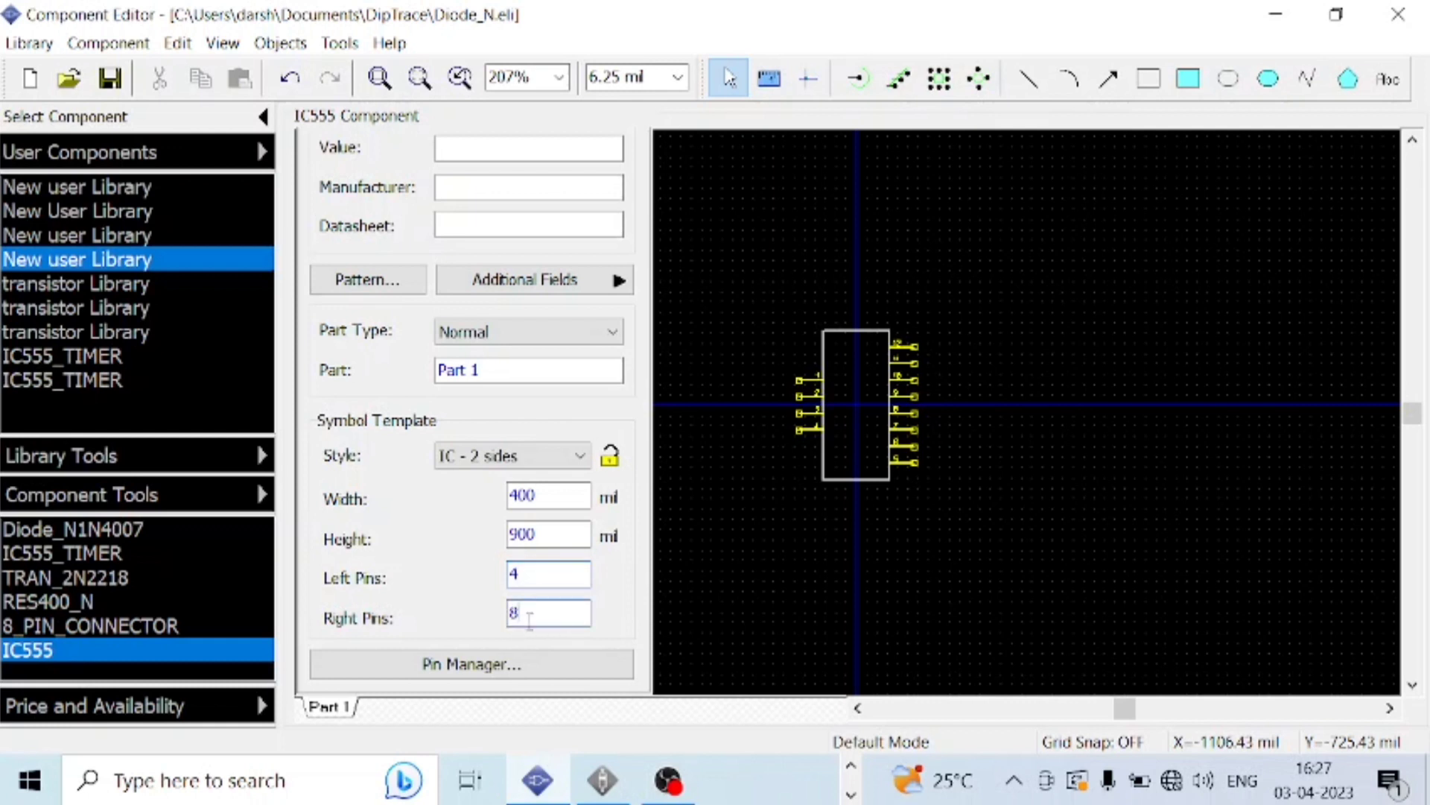
pyautogui.write('4')
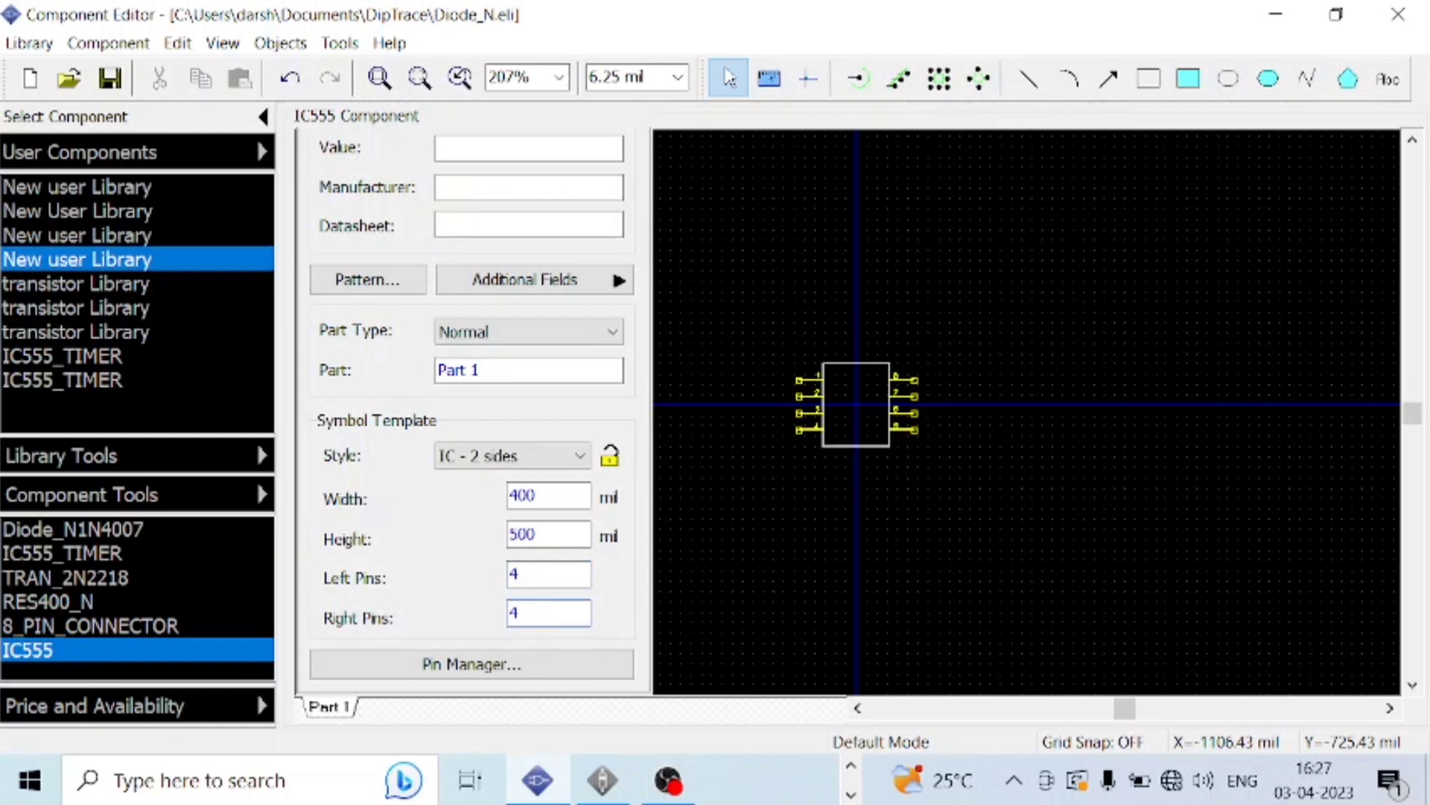
# Try 5 left pins combined with 5 and with 3 right pins in the symbol template.
pyautogui.click(545, 573)
pyautogui.write('5')
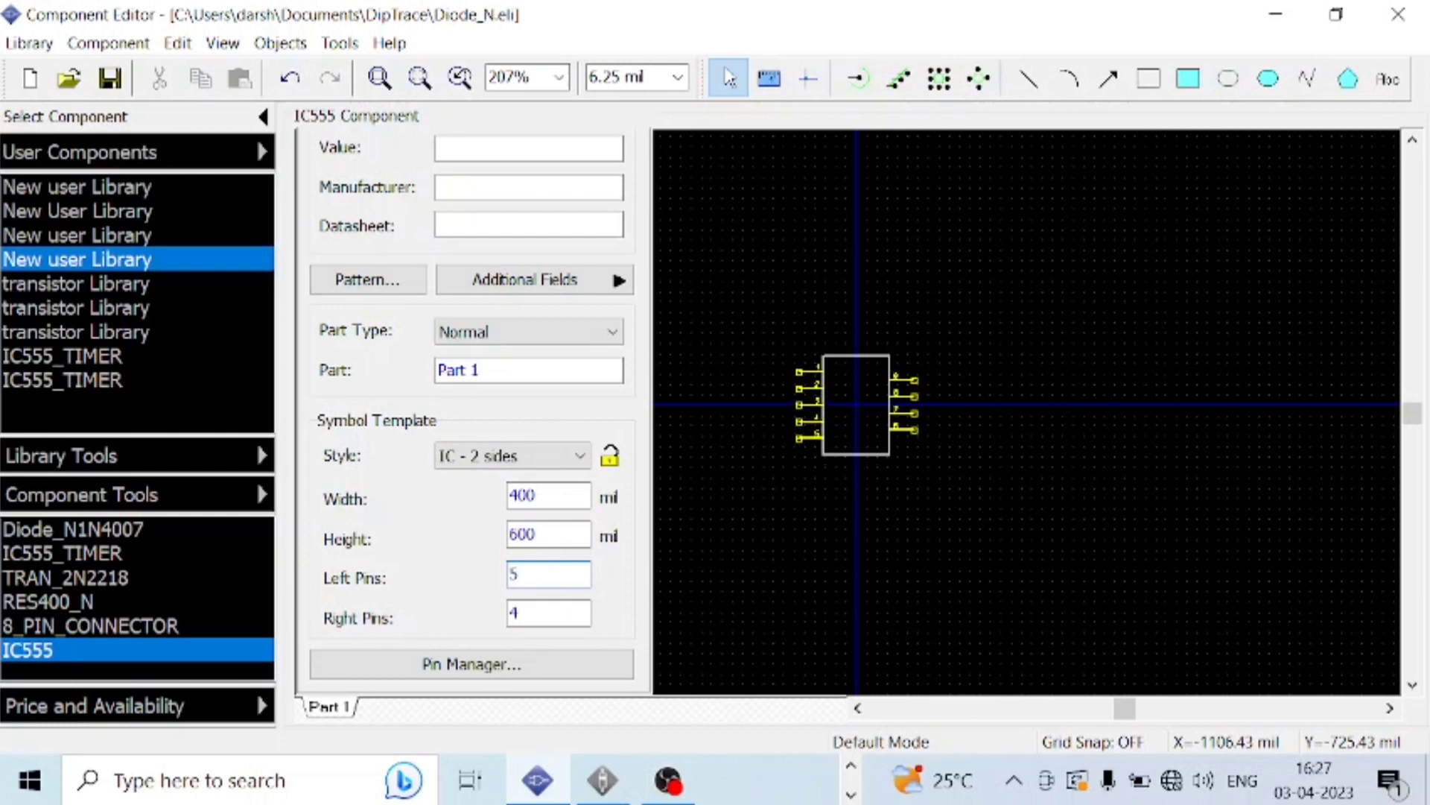
pyautogui.doubleClick(561, 613)
pyautogui.write('5')
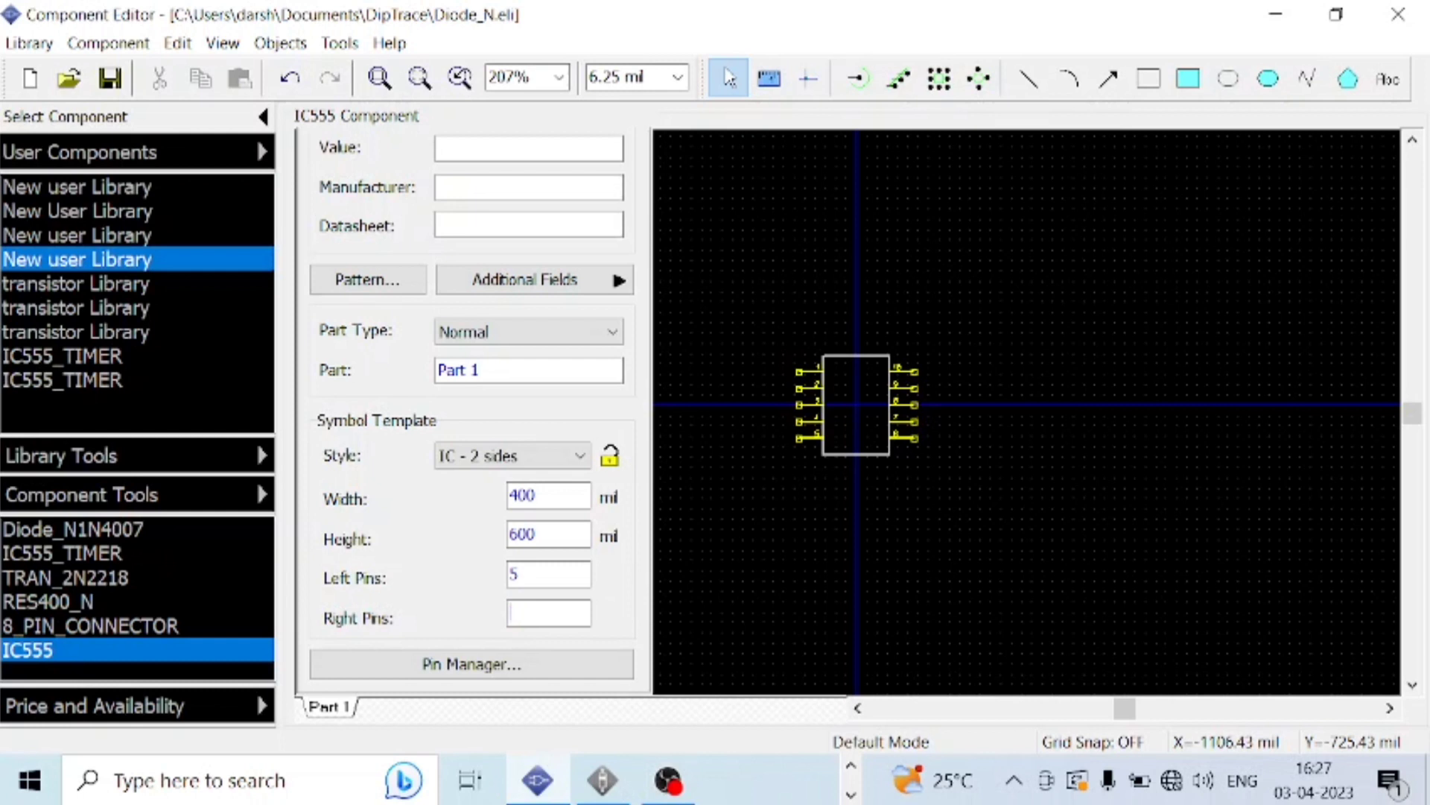
pyautogui.write('3')
# Return the symbol template to 4 pins on each side.
pyautogui.doubleClick(561, 573)
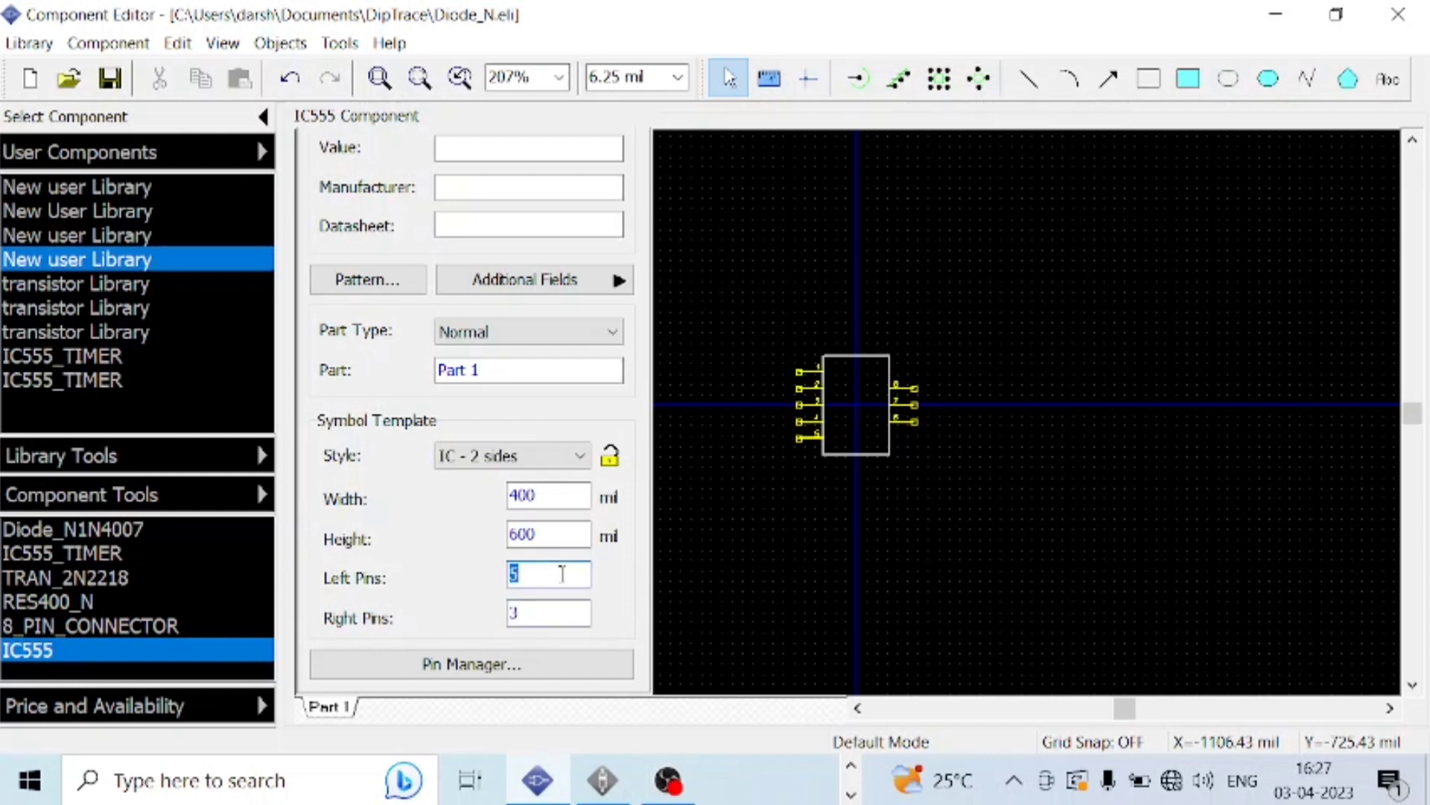
pyautogui.click(563, 613)
pyautogui.click(543, 573)
pyautogui.write('4')
pyautogui.click(575, 611)
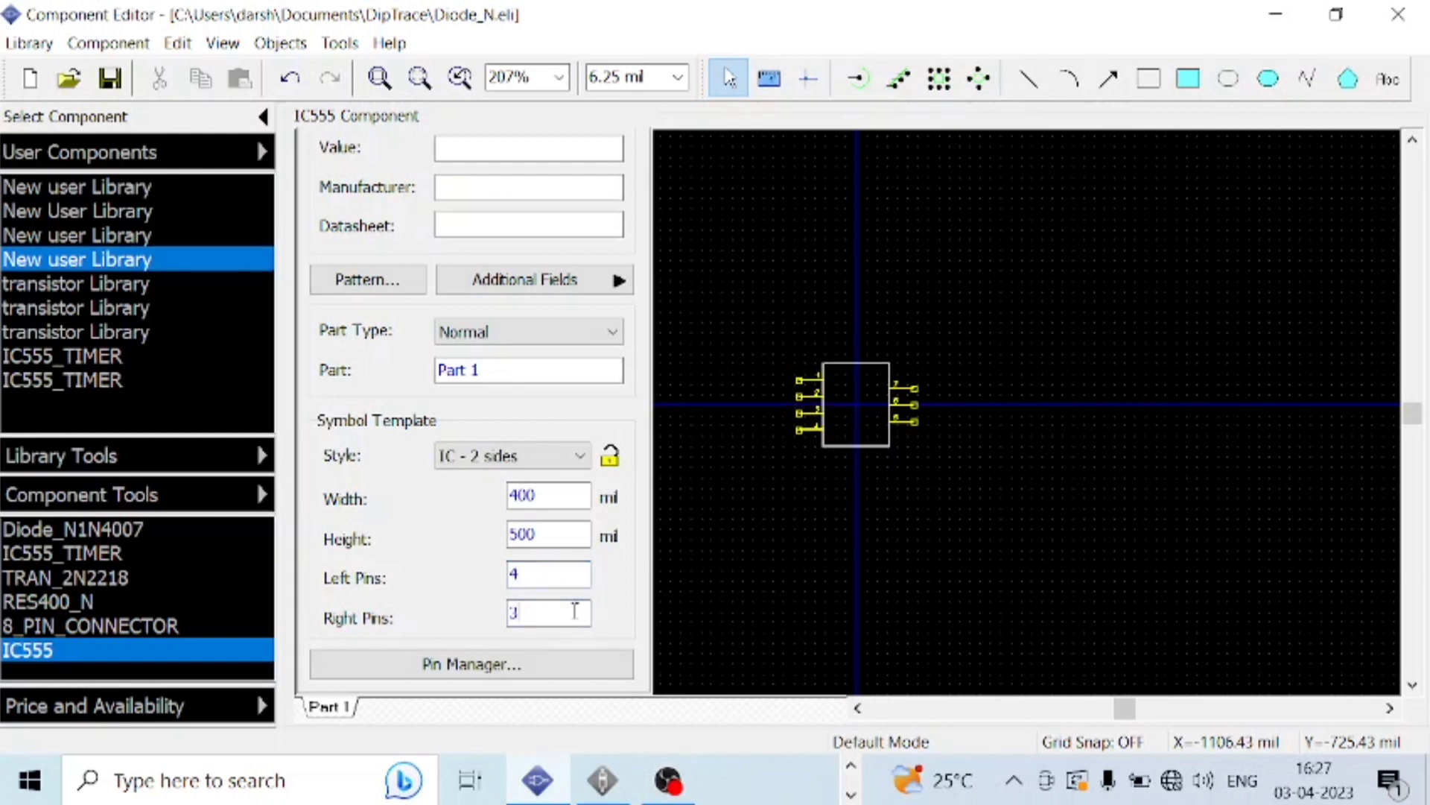
pyautogui.write('4')
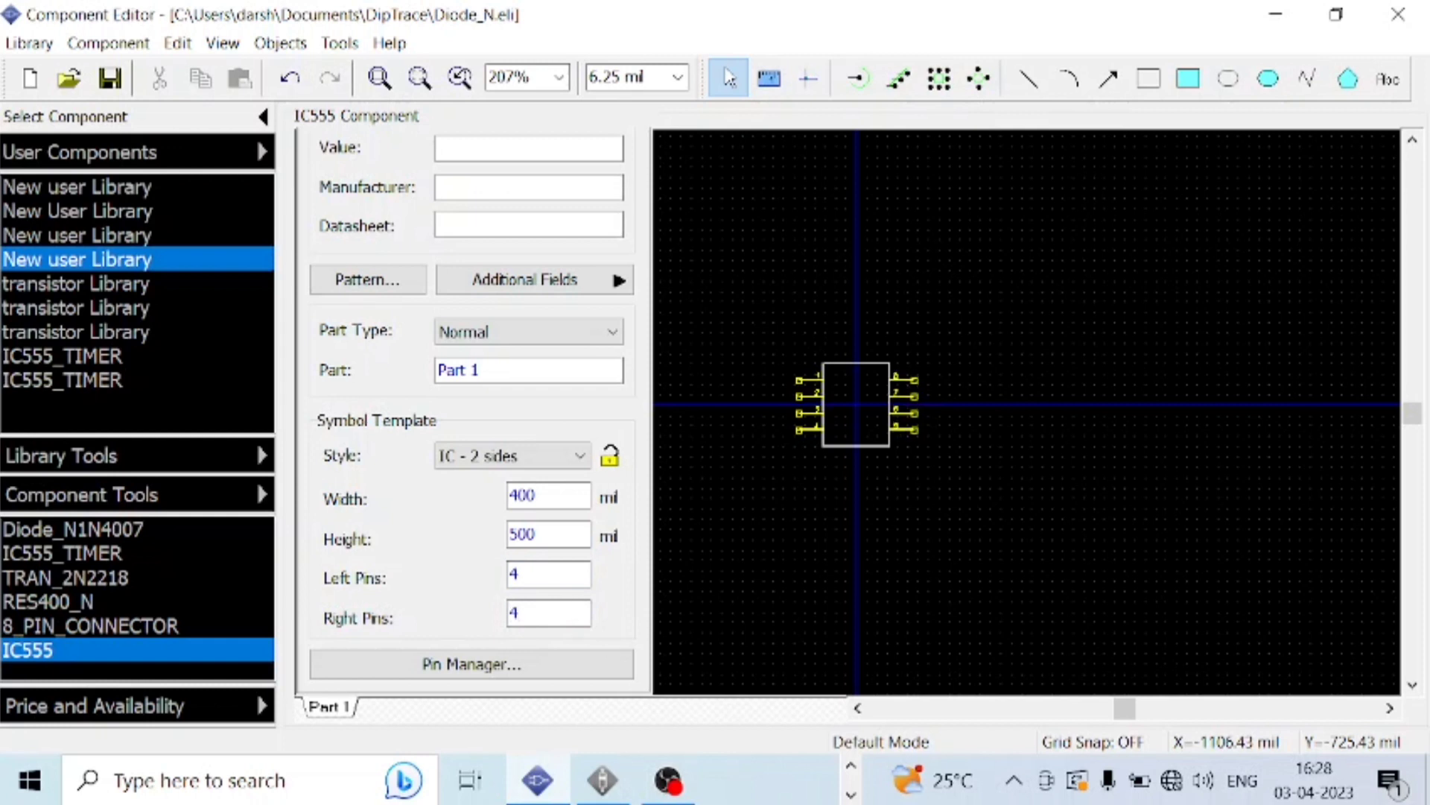
# In the Pin Manager, name pin 1 RST, set its electric type to Passive and show its name.
pyautogui.click(477, 670)
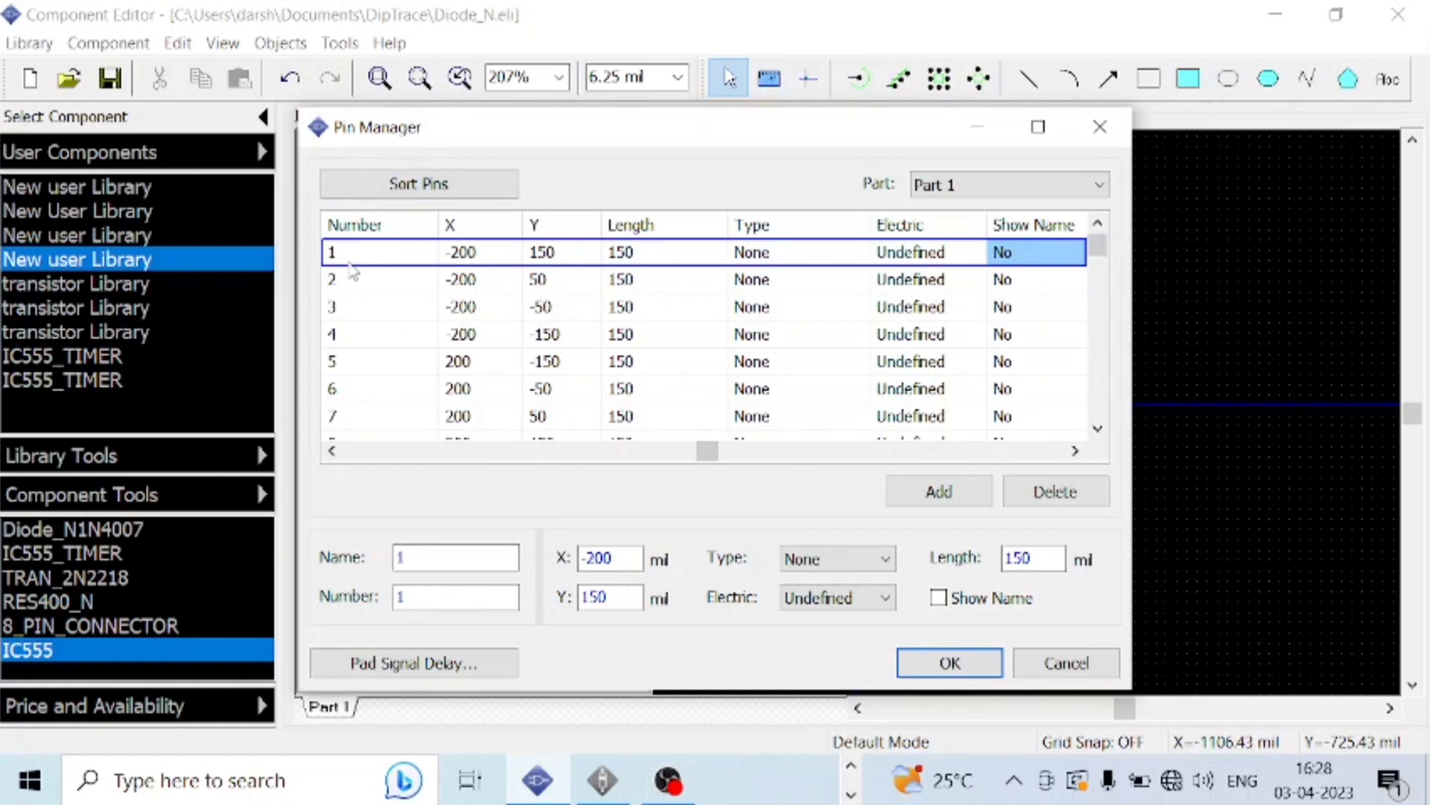
pyautogui.click(446, 555)
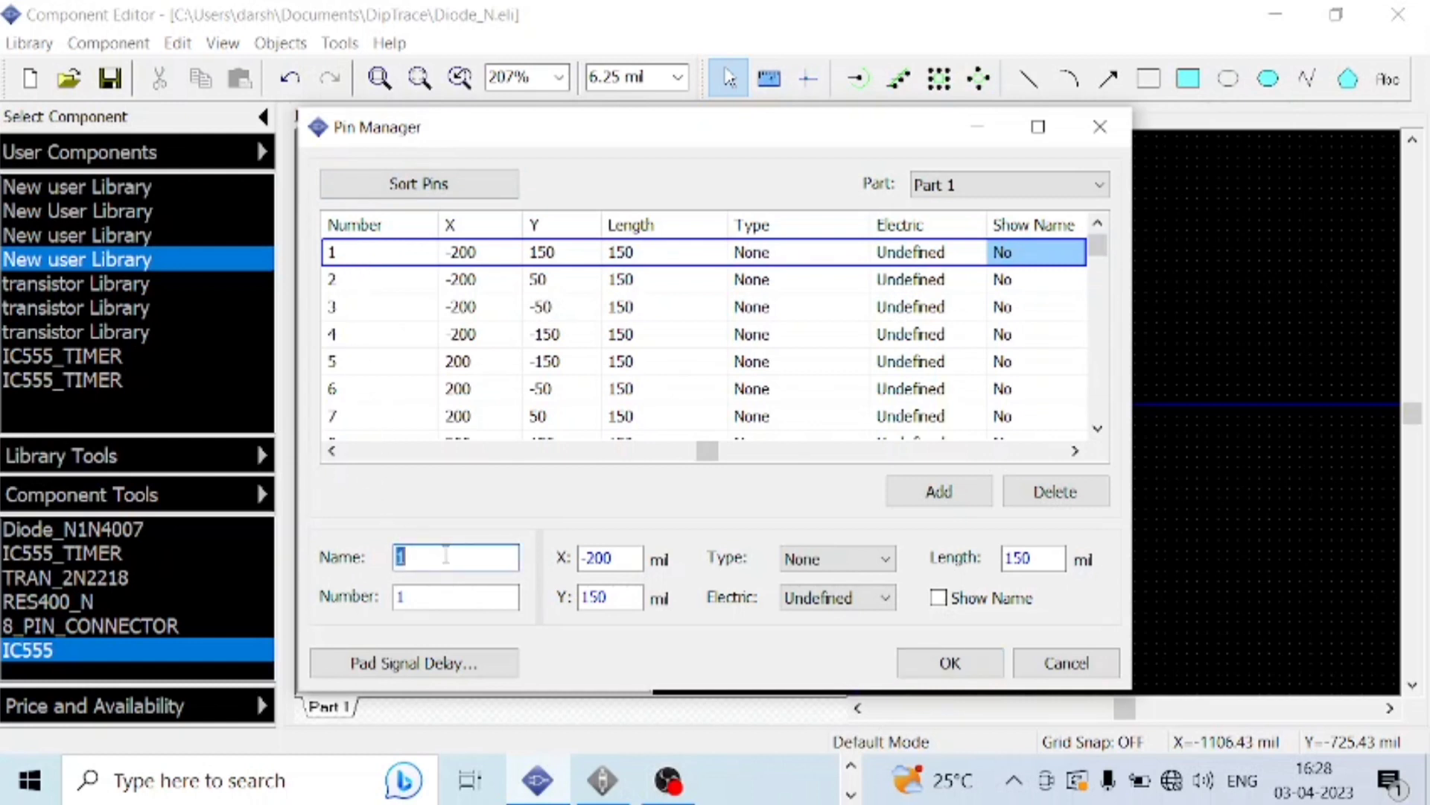
pyautogui.press('BackSpace')
pyautogui.write('RST')
pyautogui.click(885, 597)
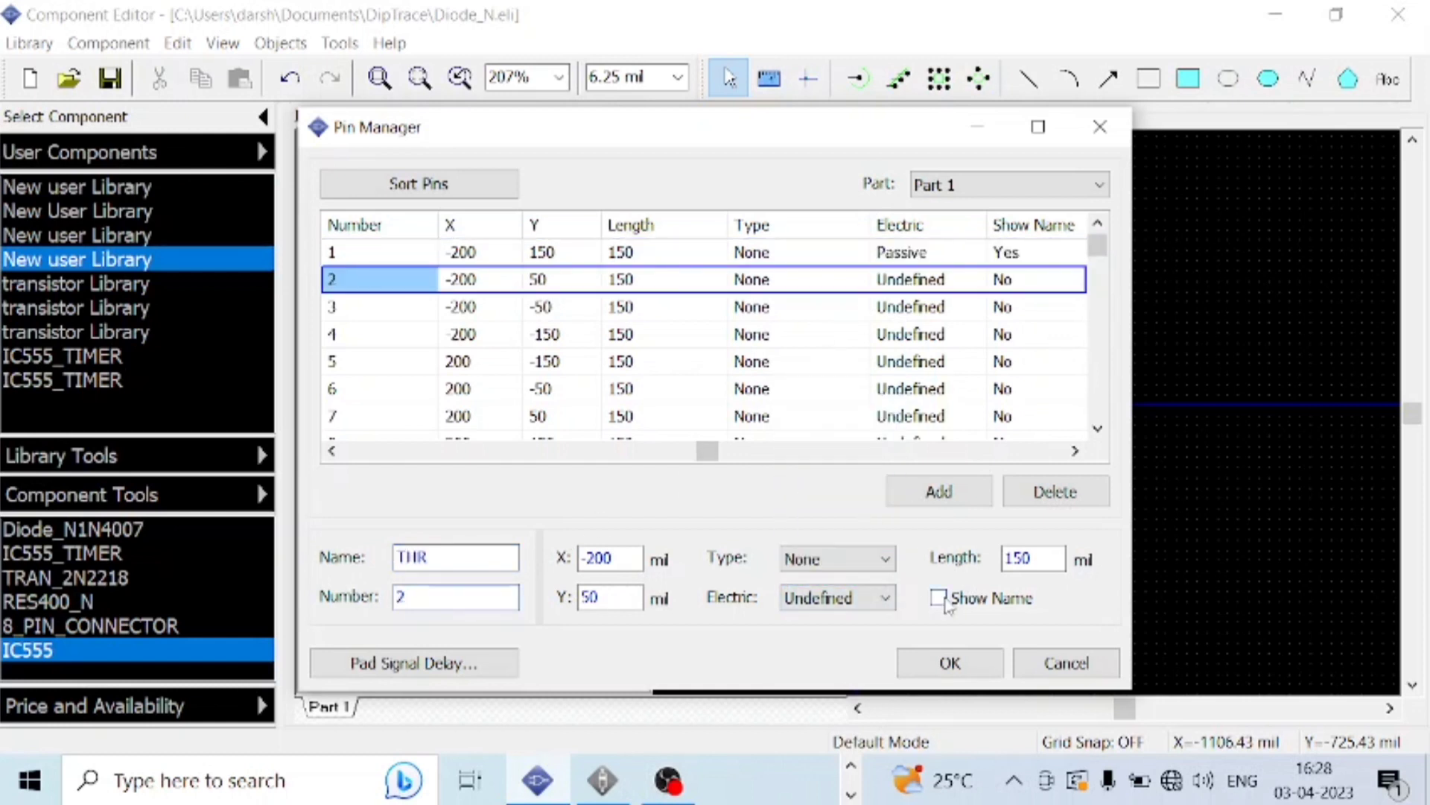
# Show the name of pin 2 (THR) and set its electric type to Passive.
pyautogui.click(945, 599)
pyautogui.click(886, 597)
pyautogui.click(827, 402)
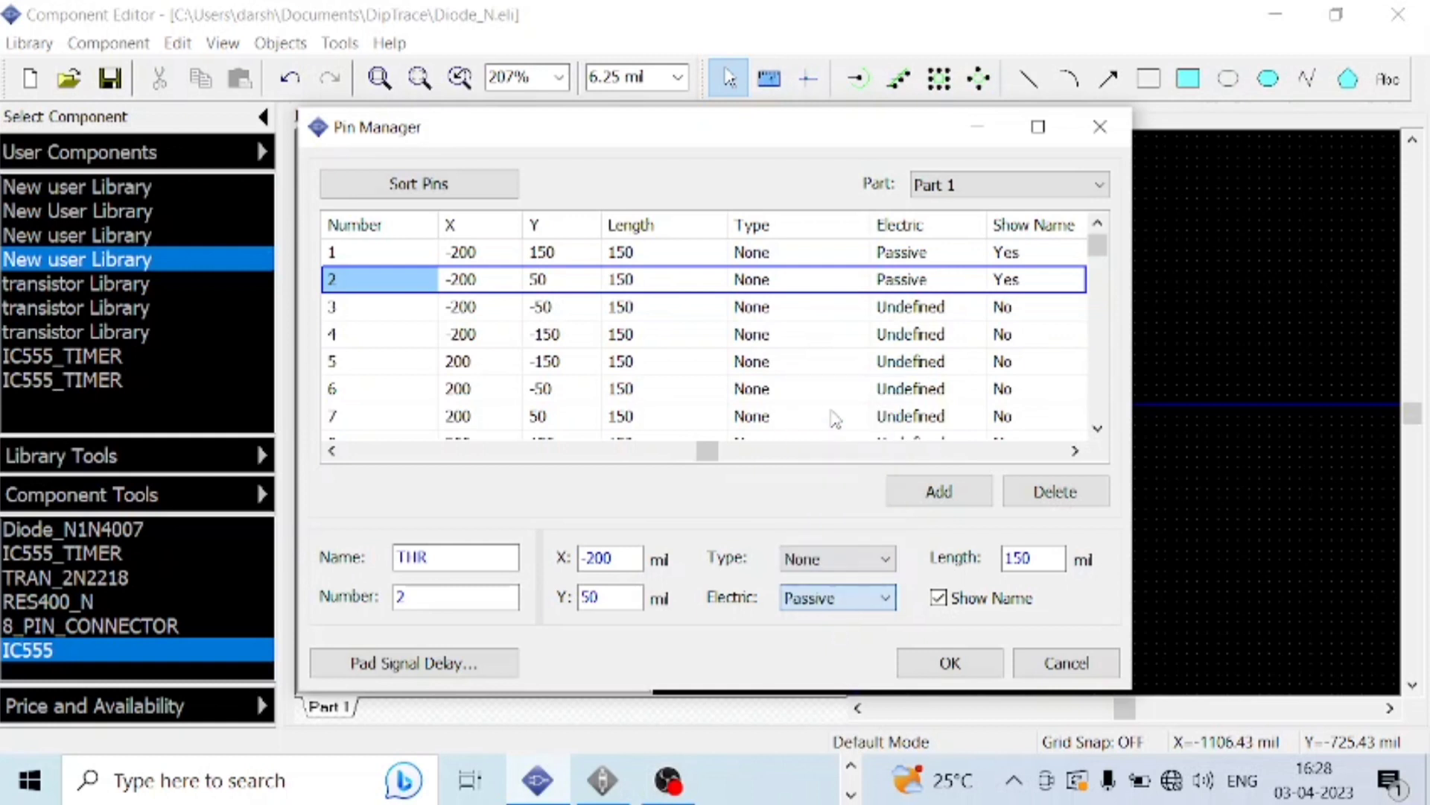
# Name pin 3 CVOLT and set its electric type to Passive.
pyautogui.click(373, 316)
pyautogui.doubleClick(431, 560)
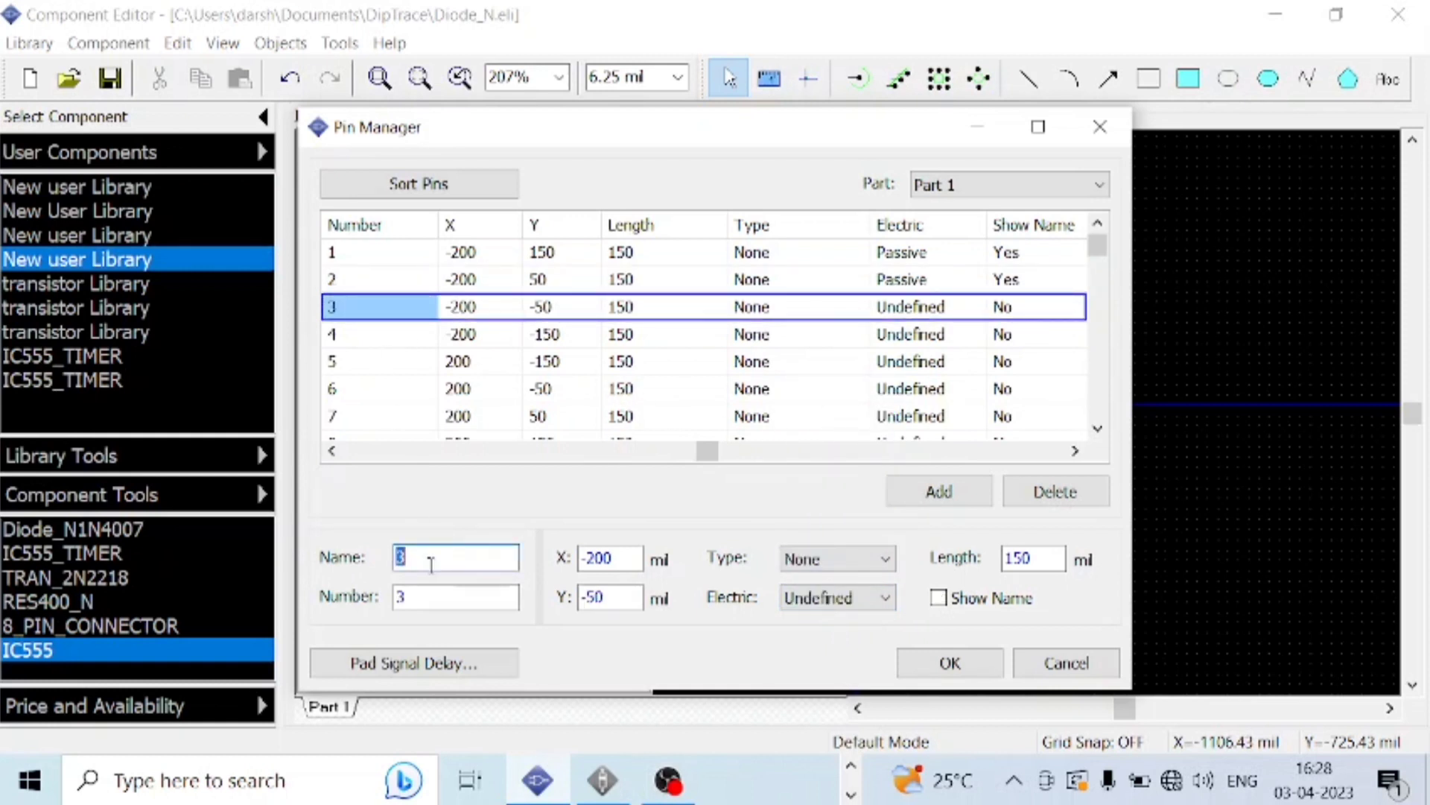
pyautogui.write('CVOLT')
pyautogui.click(847, 598)
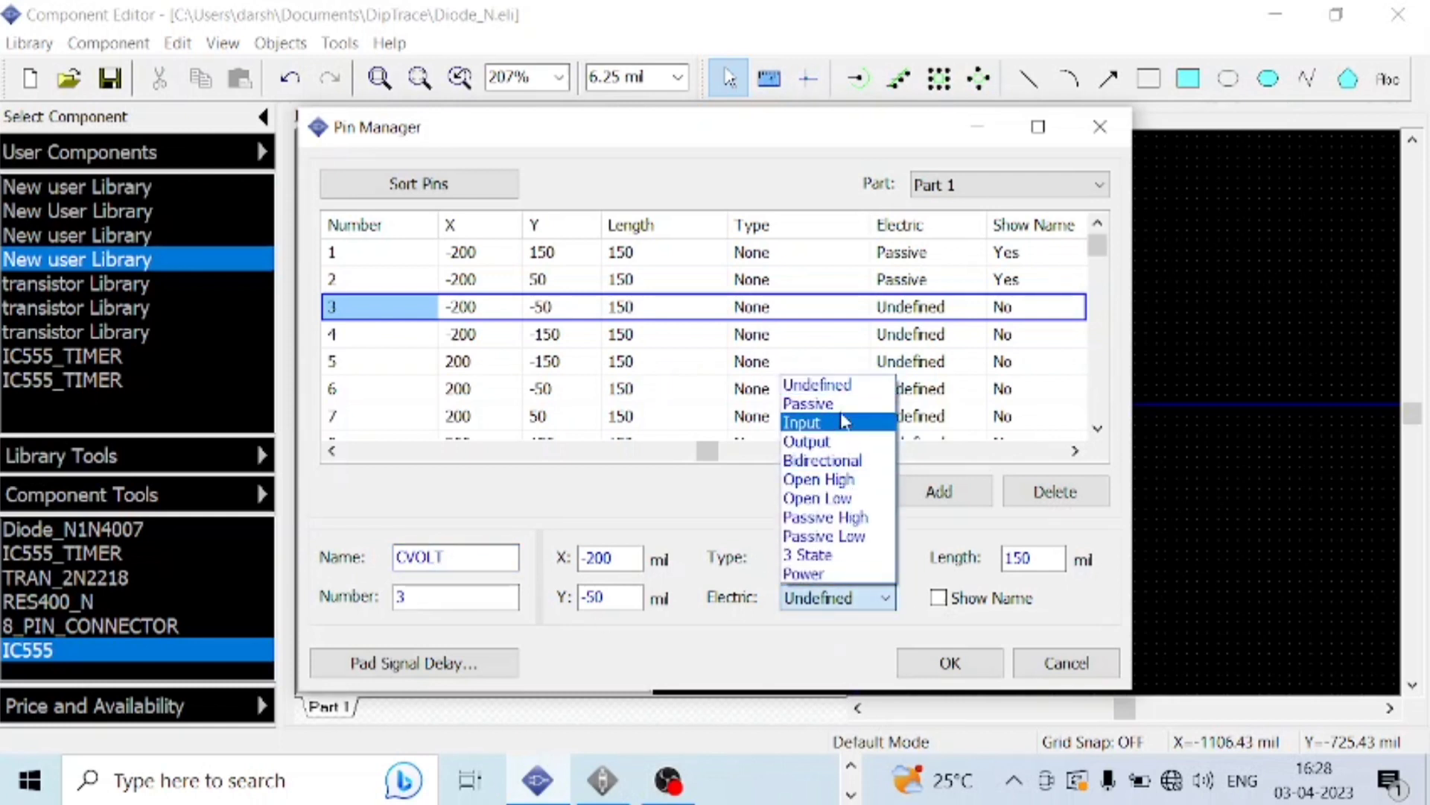
pyautogui.click(808, 405)
# Name pin 4 TRIG, show its name and set its electric type to Passive.
pyautogui.click(379, 344)
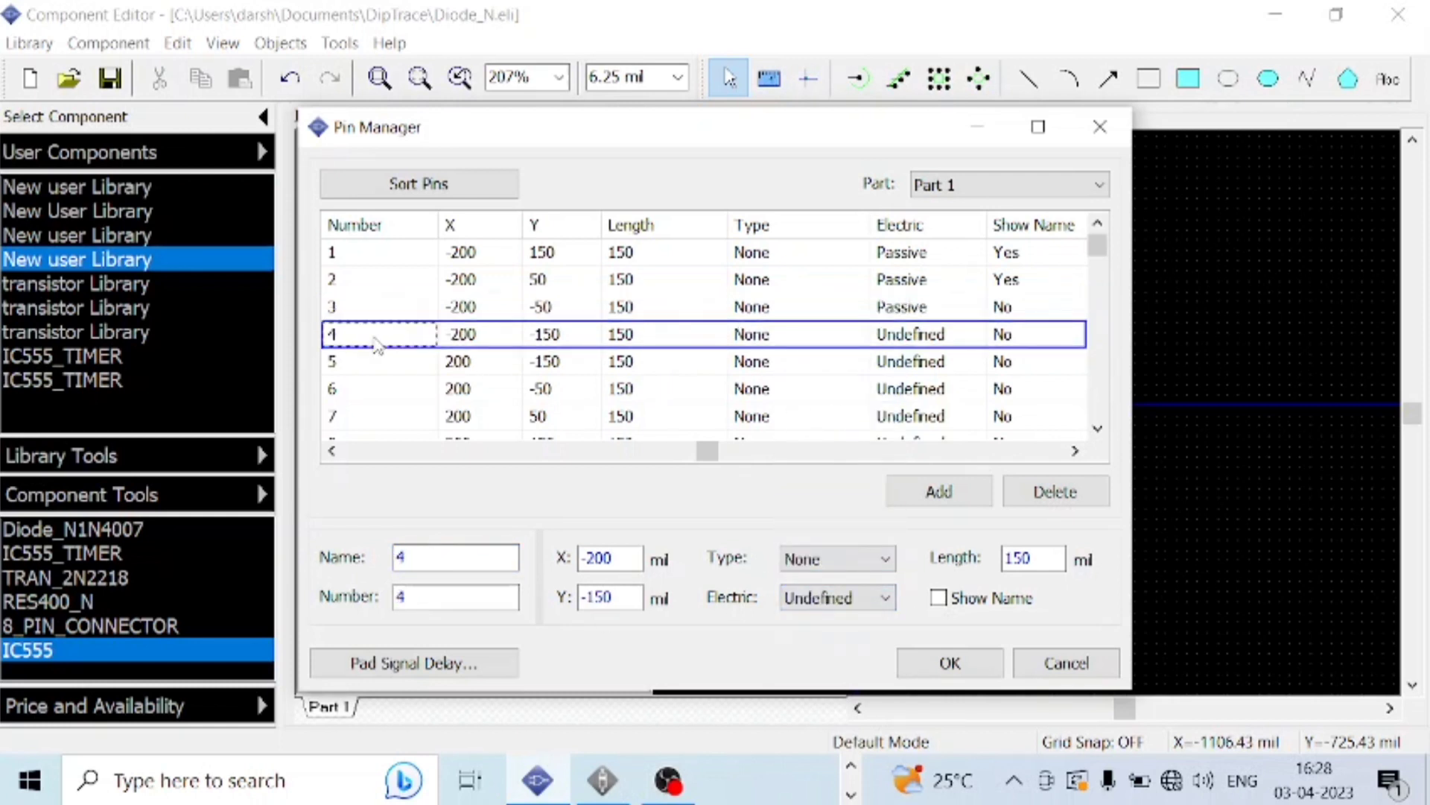
pyautogui.doubleClick(441, 556)
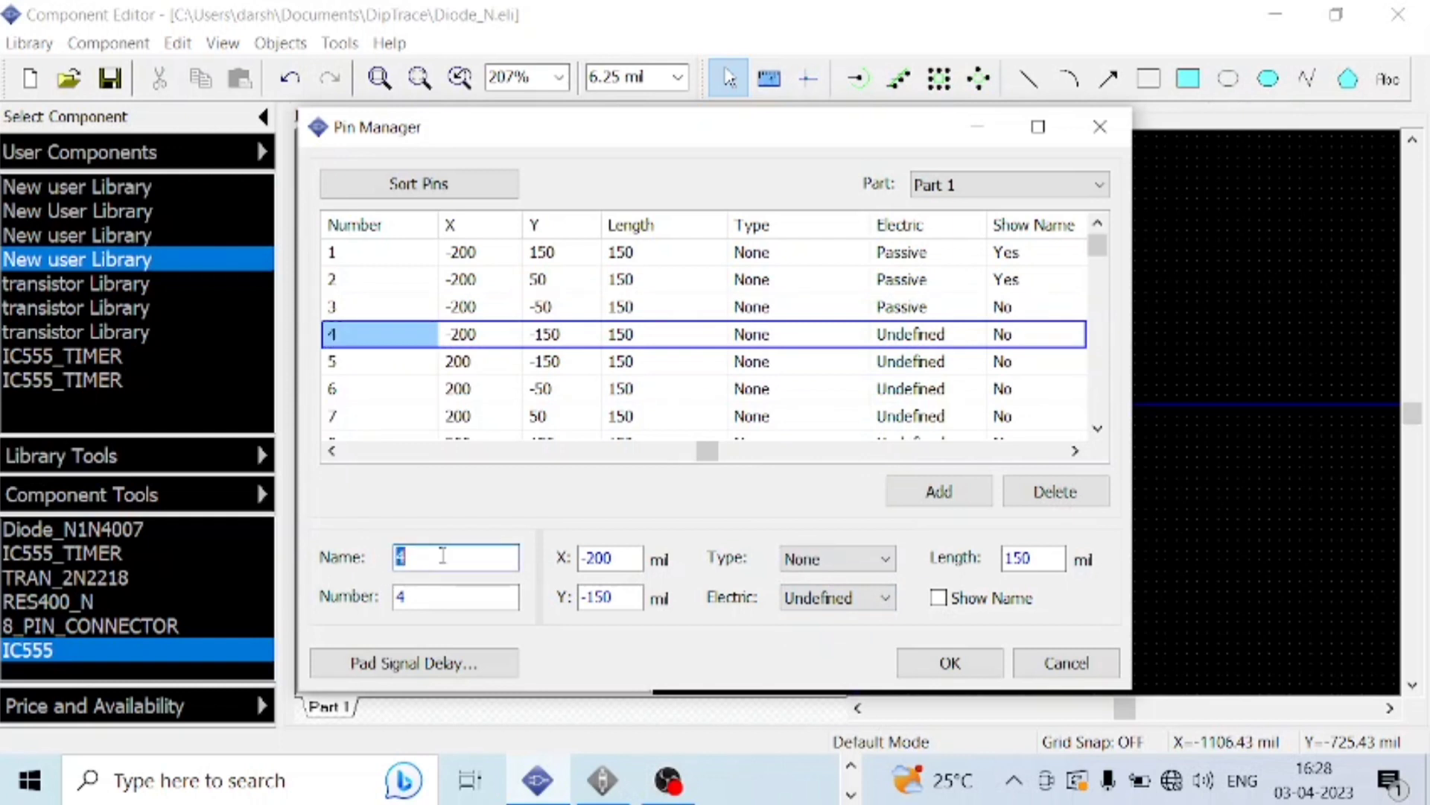
pyautogui.write('TRIG')
pyautogui.click(454, 604)
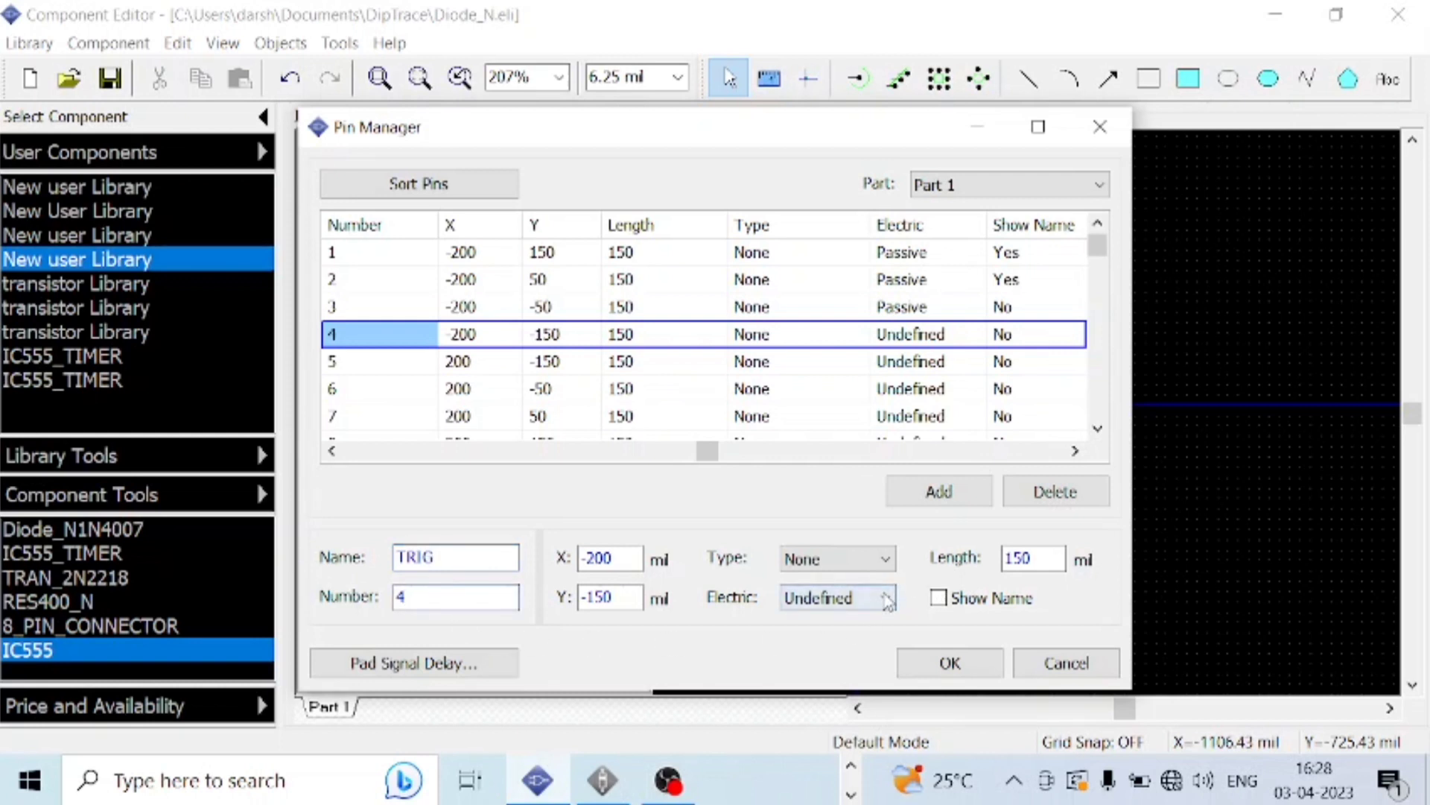
pyautogui.click(938, 598)
pyautogui.click(885, 598)
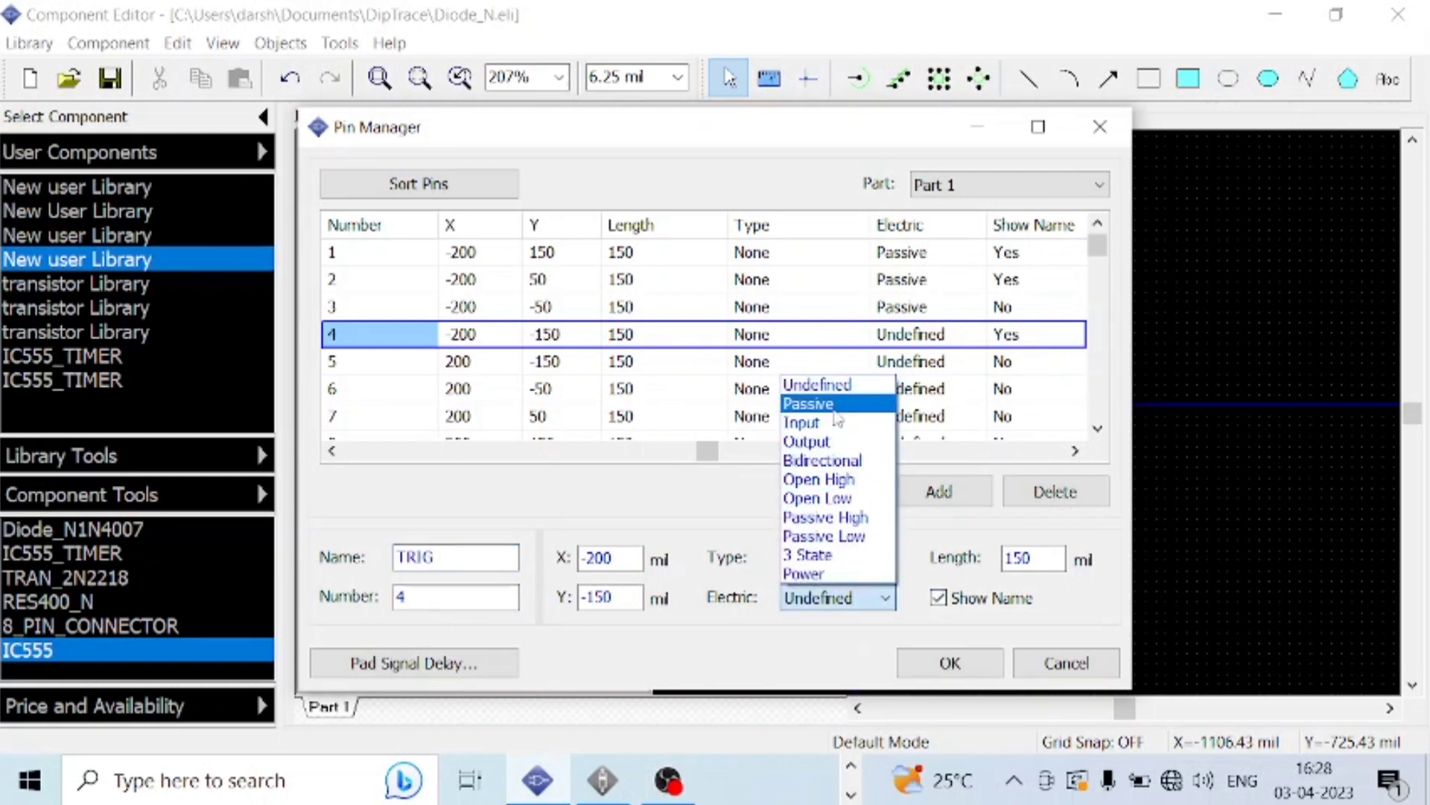
pyautogui.click(818, 404)
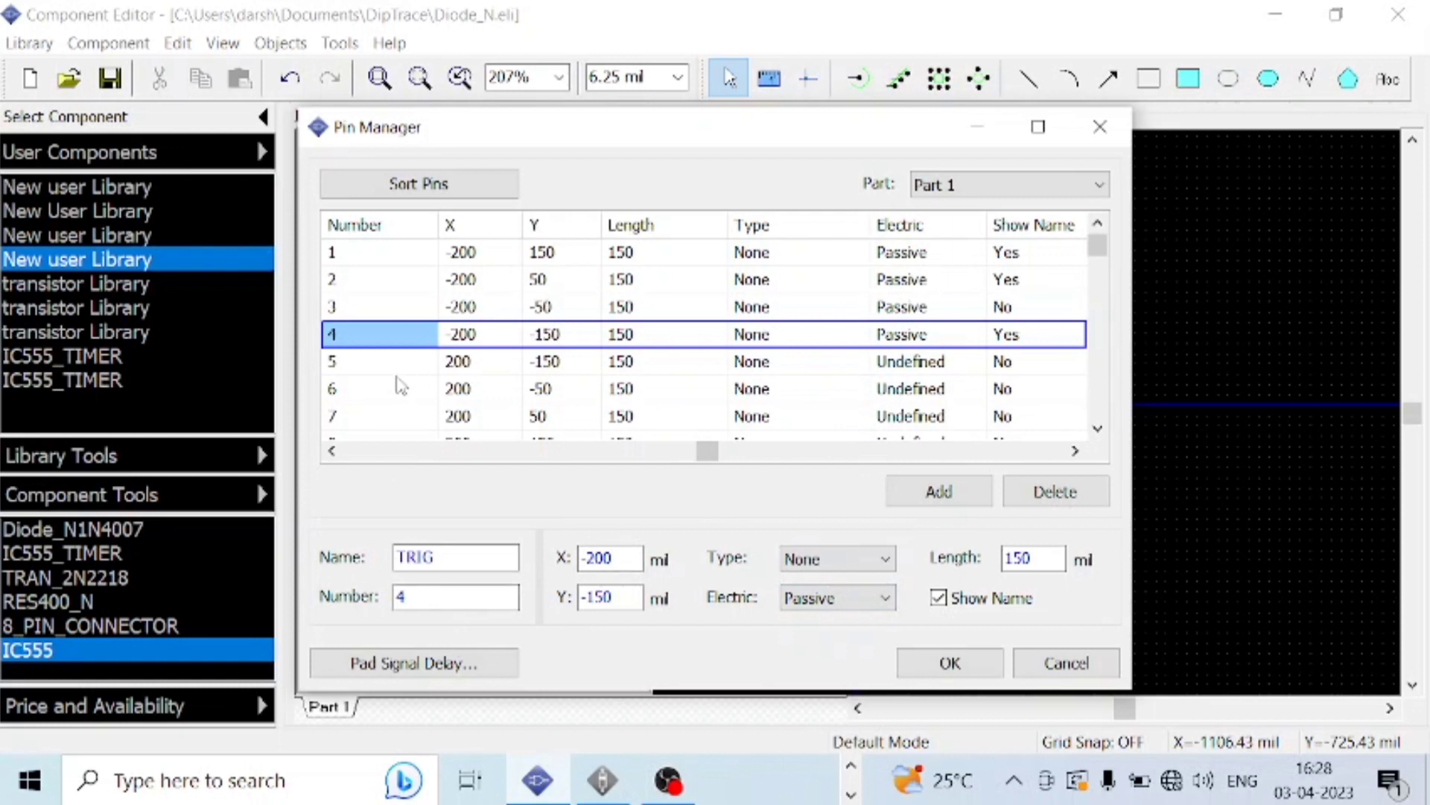
# Name pin 5 GND and set its electric type to Passive.
pyautogui.click(397, 363)
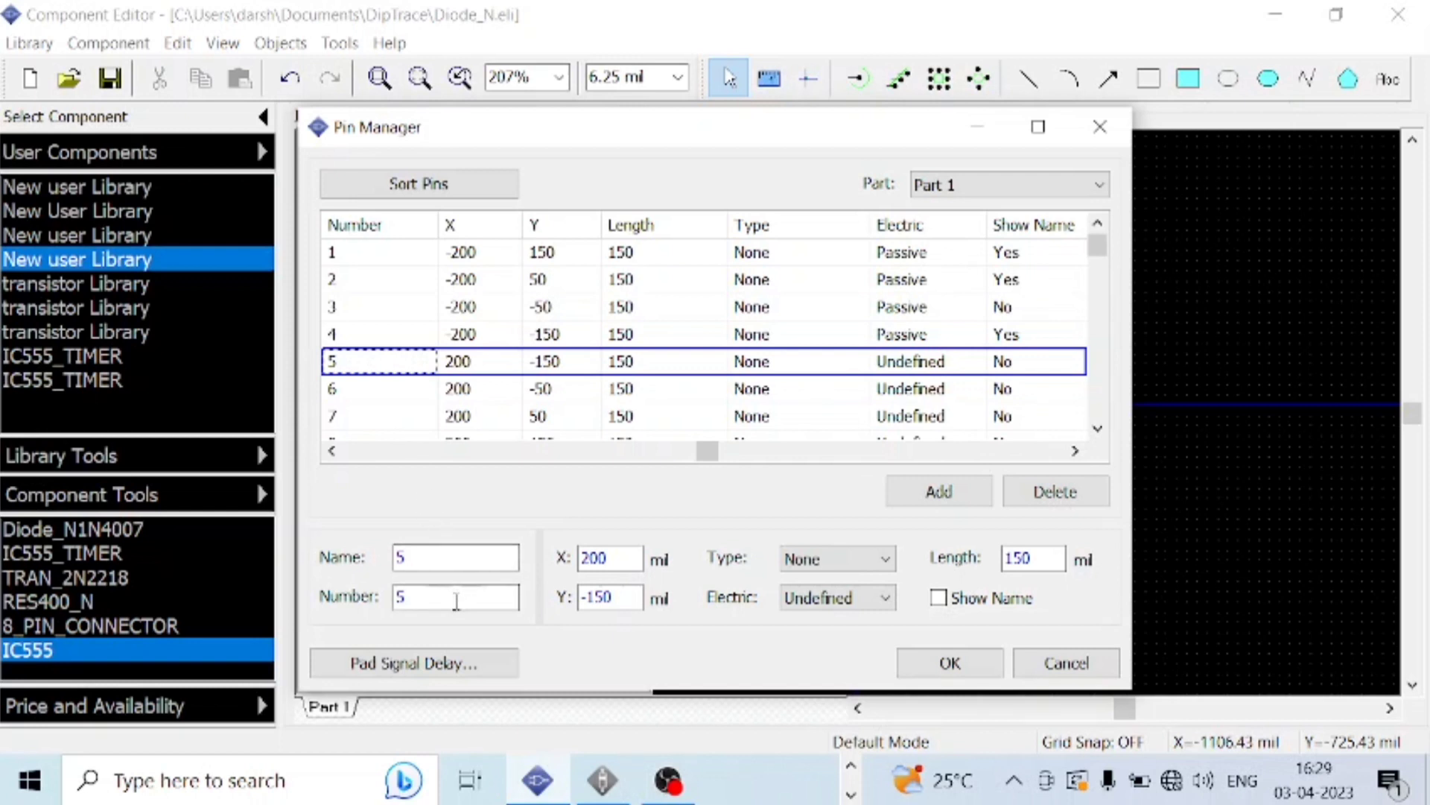
pyautogui.doubleClick(462, 556)
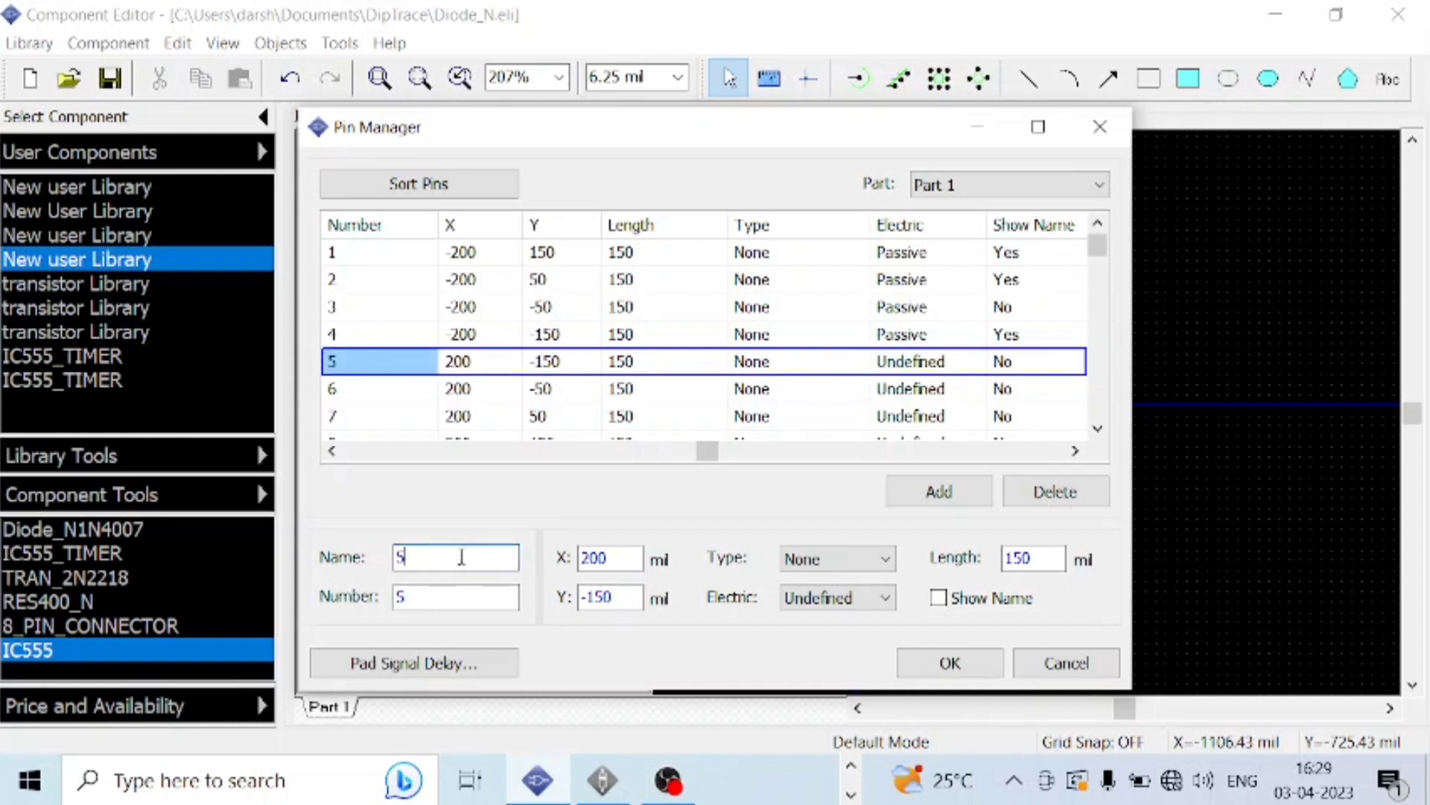
pyautogui.click(394, 336)
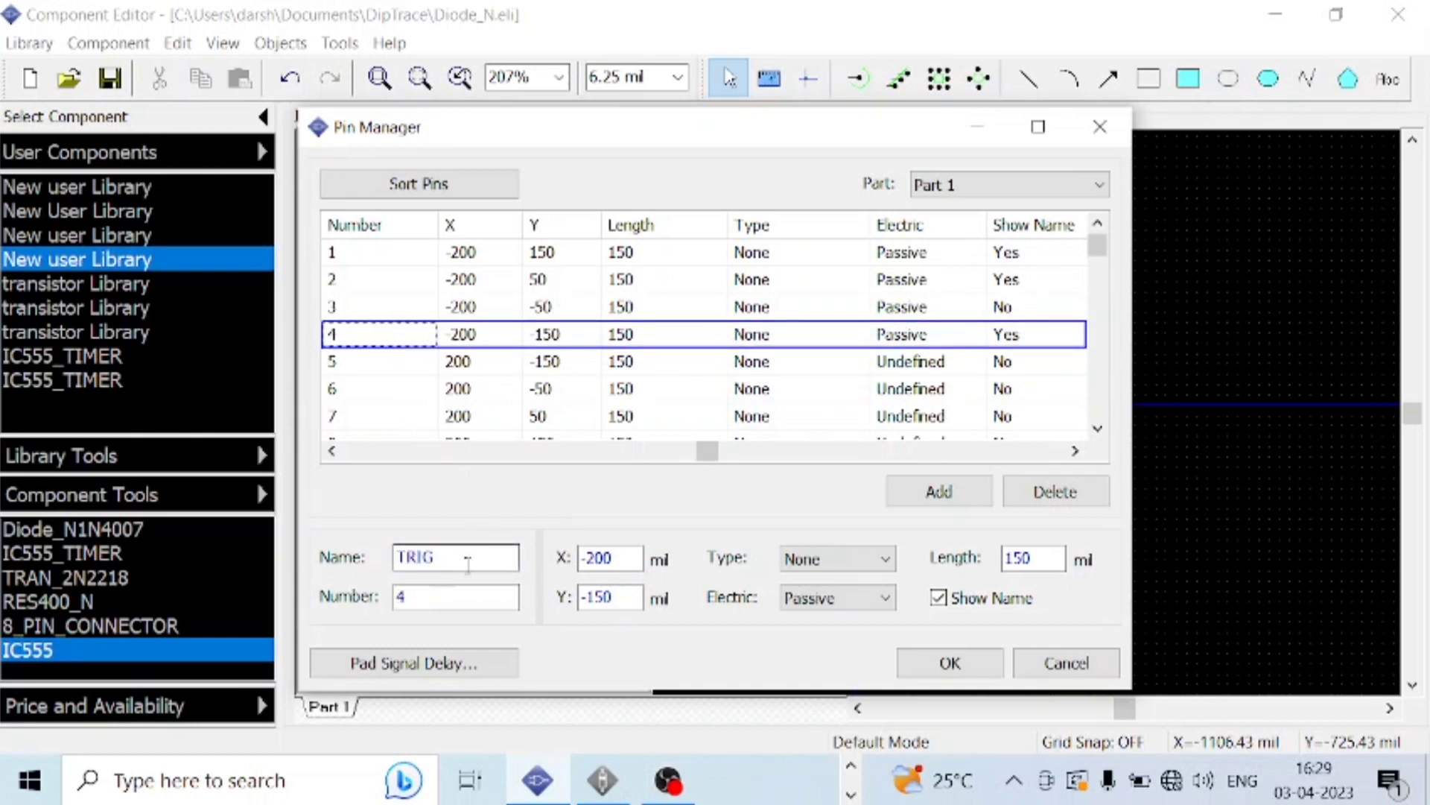
pyautogui.click(358, 363)
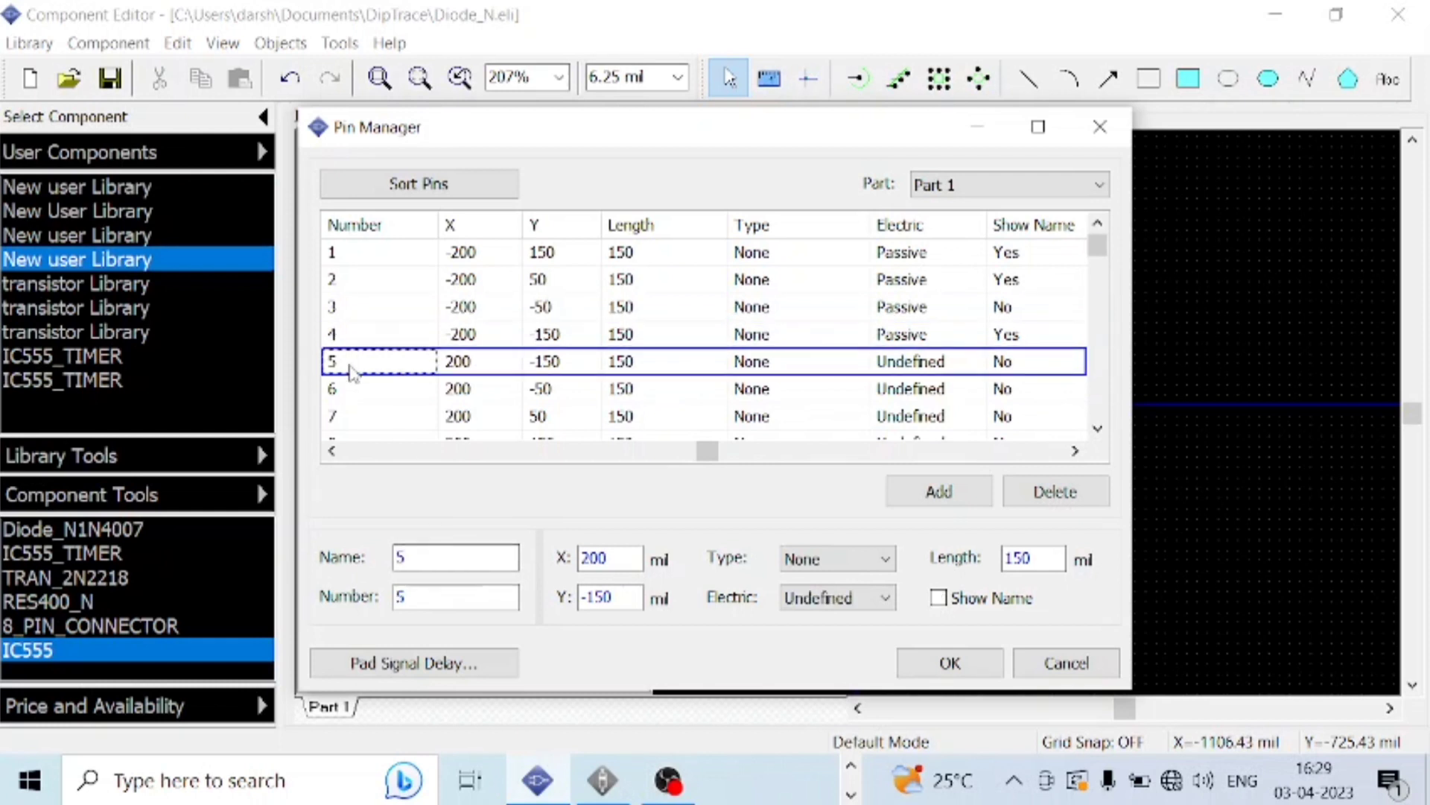
pyautogui.click(472, 562)
pyautogui.write('GND')
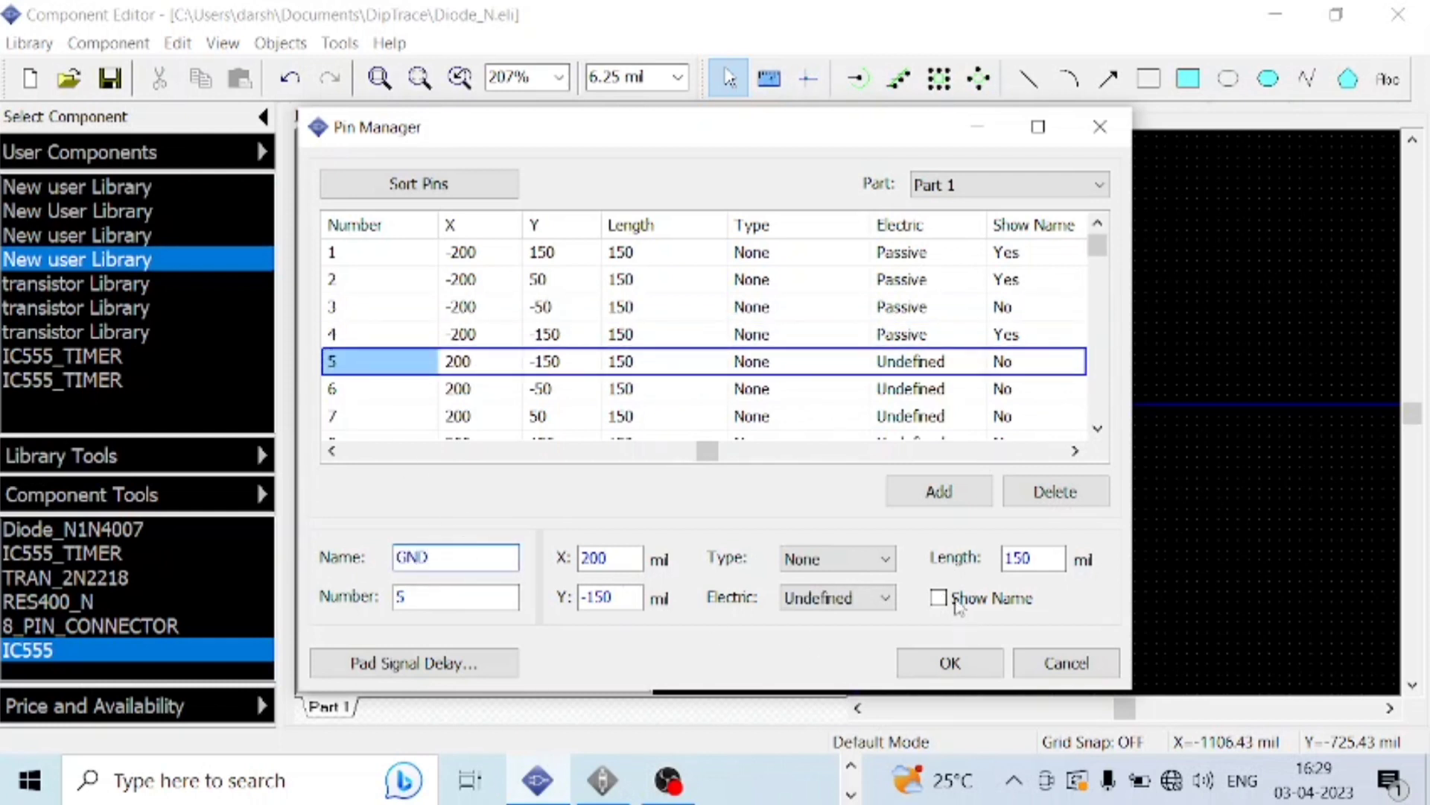
pyautogui.click(879, 599)
pyautogui.click(819, 406)
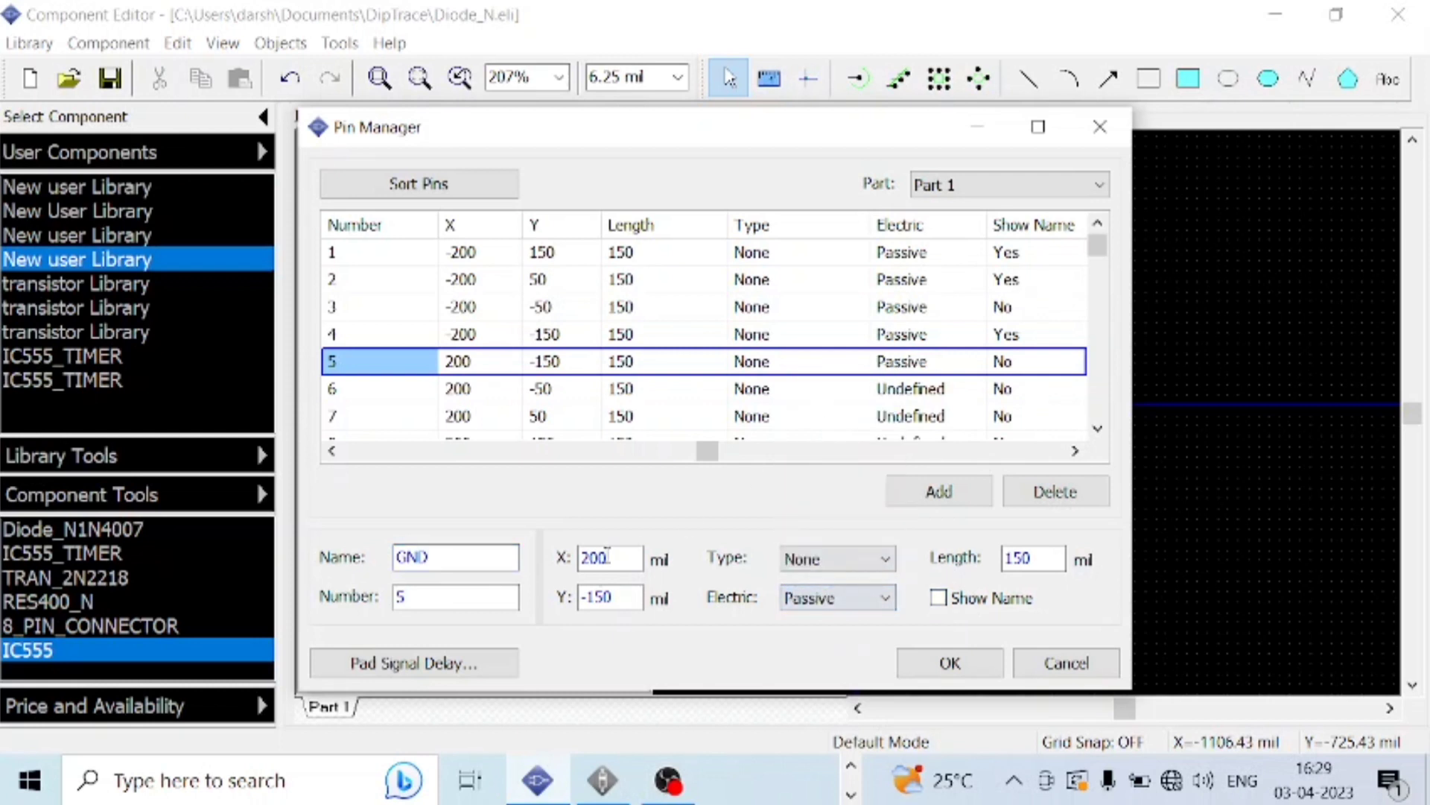
# Name pin 6 OUT.
pyautogui.click(380, 394)
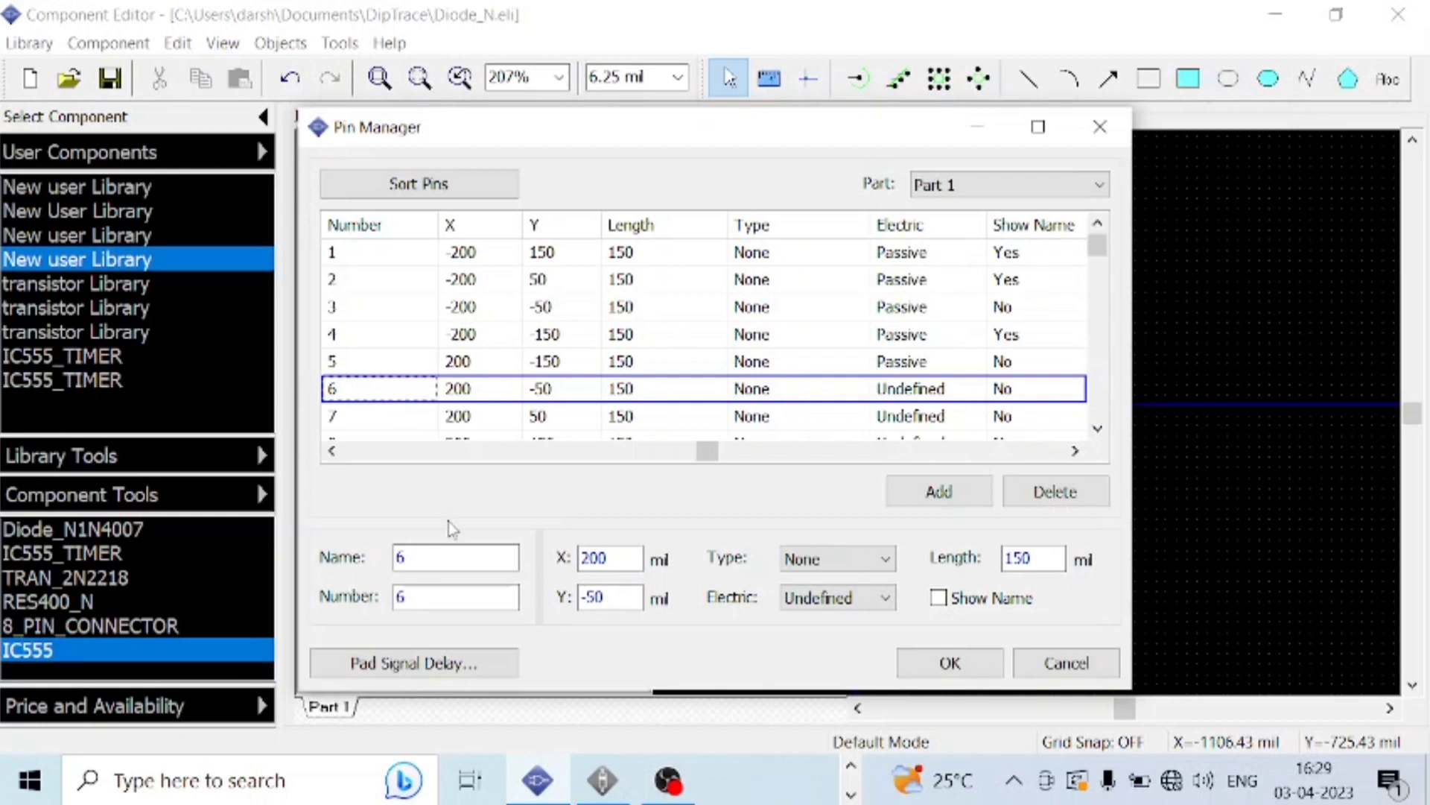
pyautogui.click(476, 556)
pyautogui.write('OU')
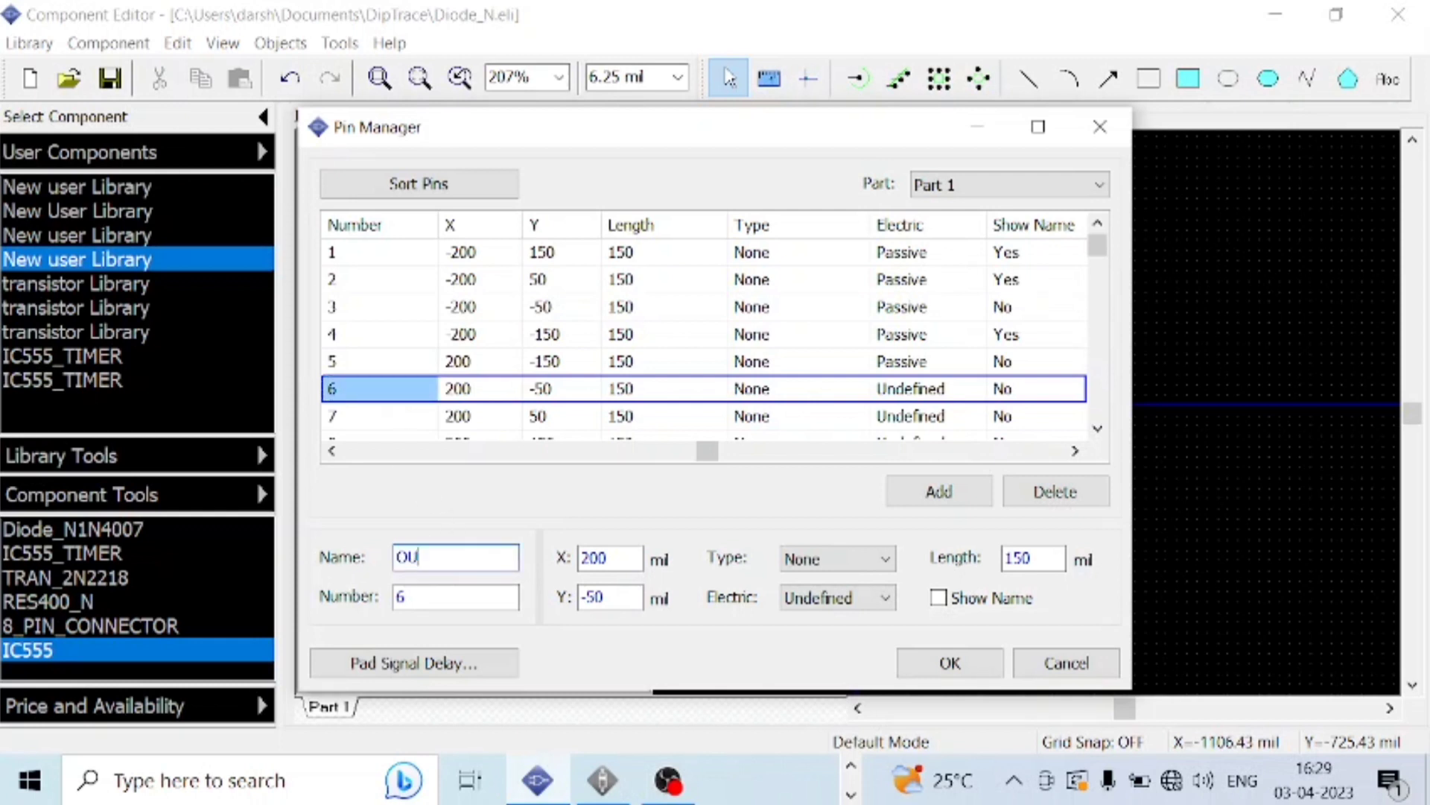
pyautogui.write('T')
# Name pin 7 DISC and set its electric type to Passive.
pyautogui.click(389, 416)
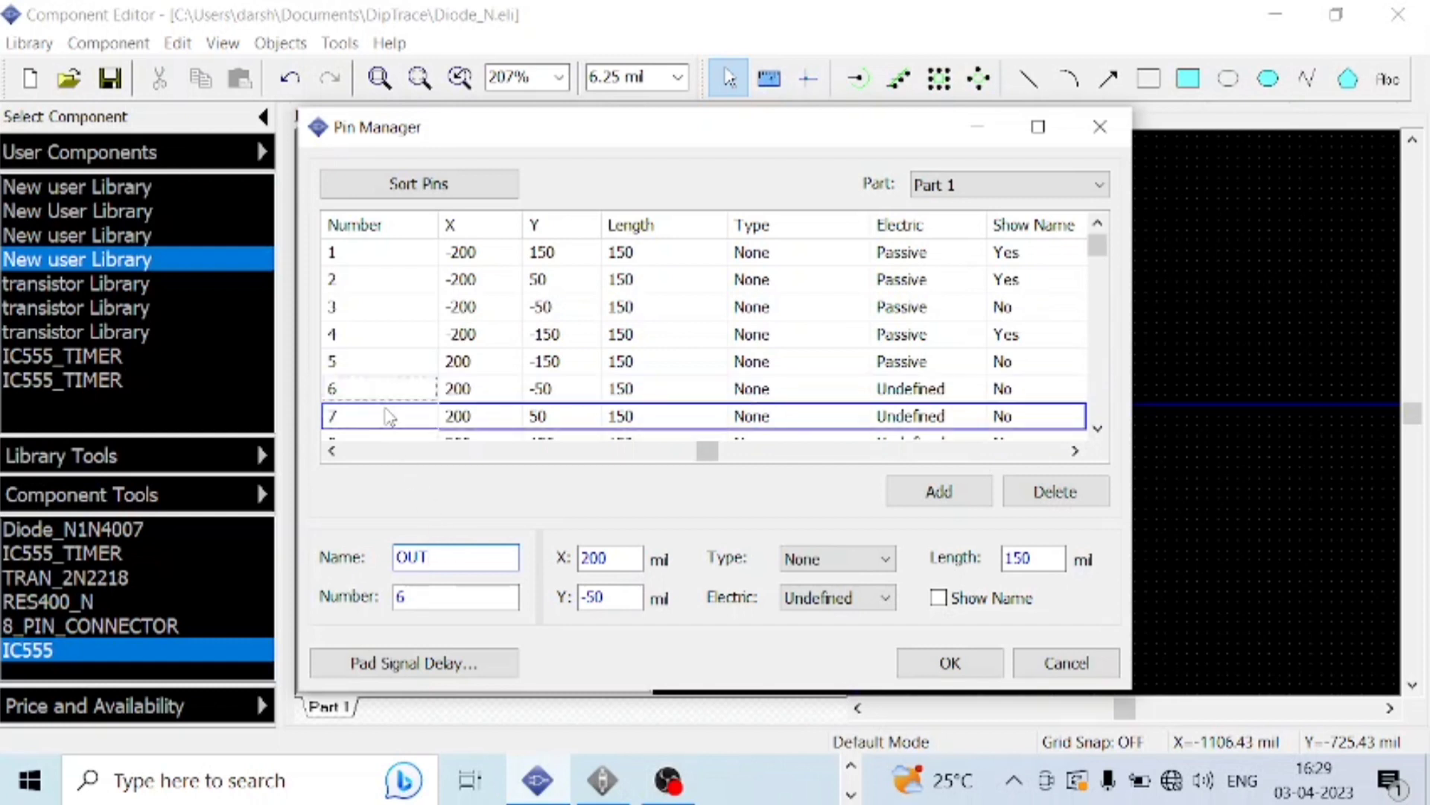
pyautogui.click(438, 557)
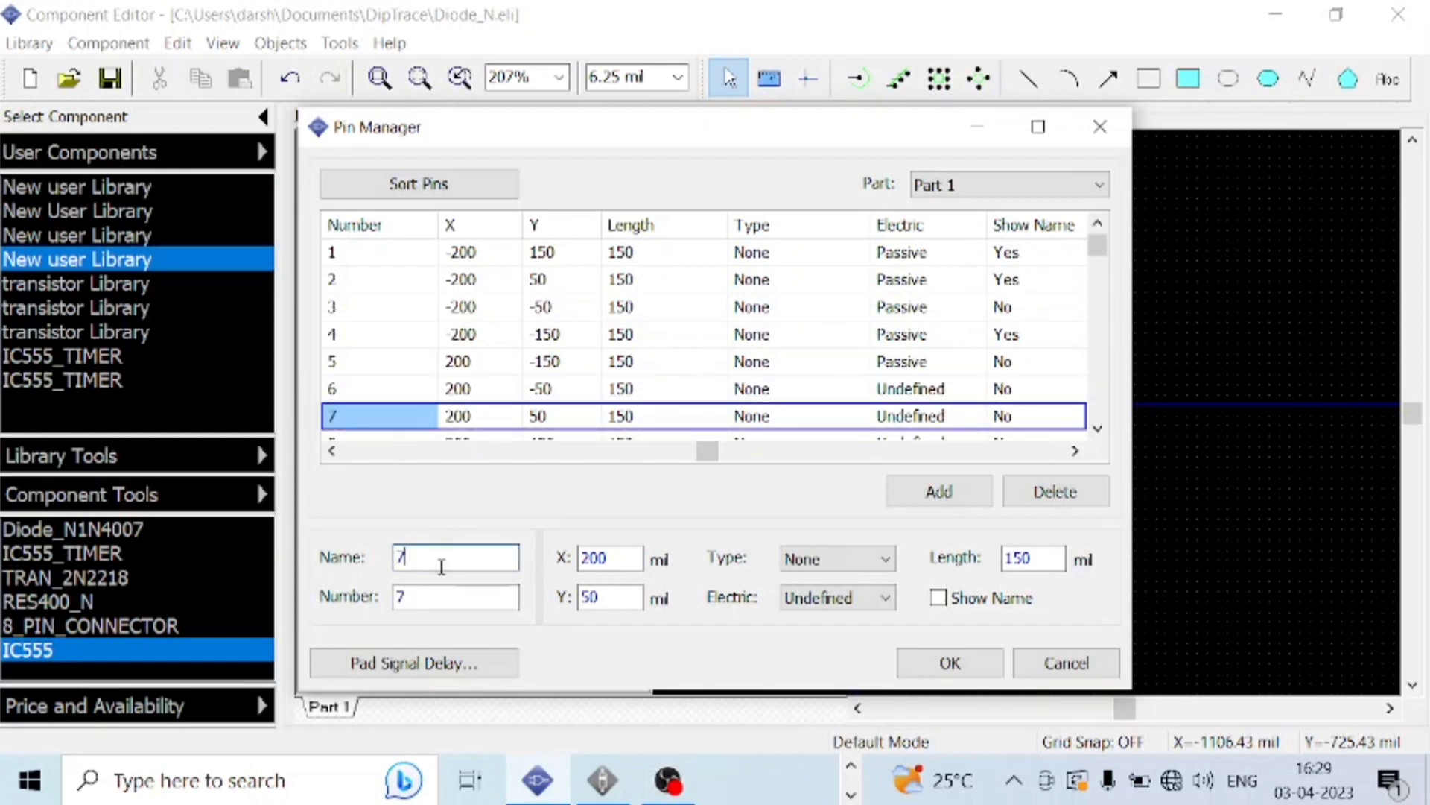
pyautogui.write('DISC')
pyautogui.click(879, 600)
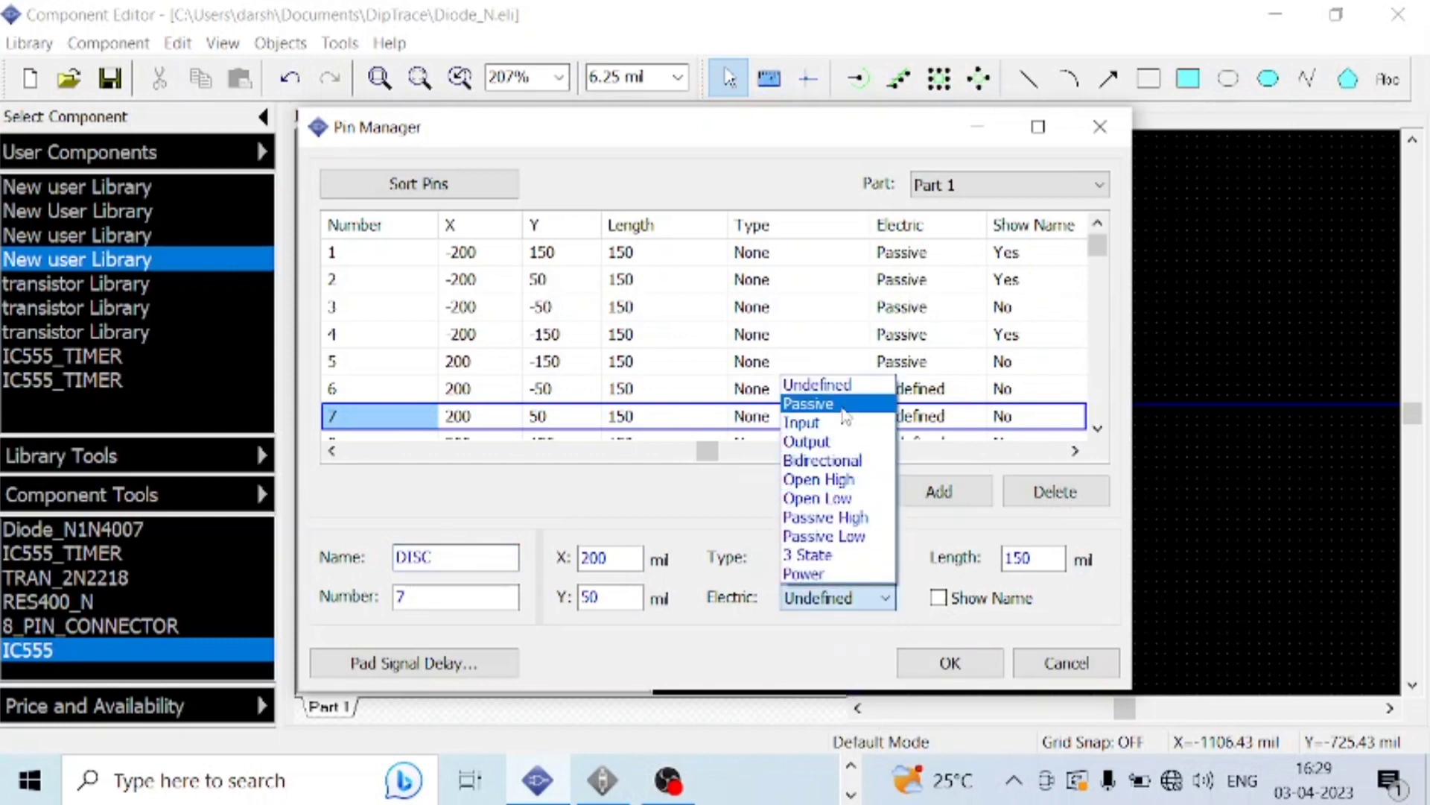
pyautogui.click(845, 406)
# Set the electric type of pin 6 (OUT) to Passive and show the names of pins 6 and 5.
pyautogui.click(458, 388)
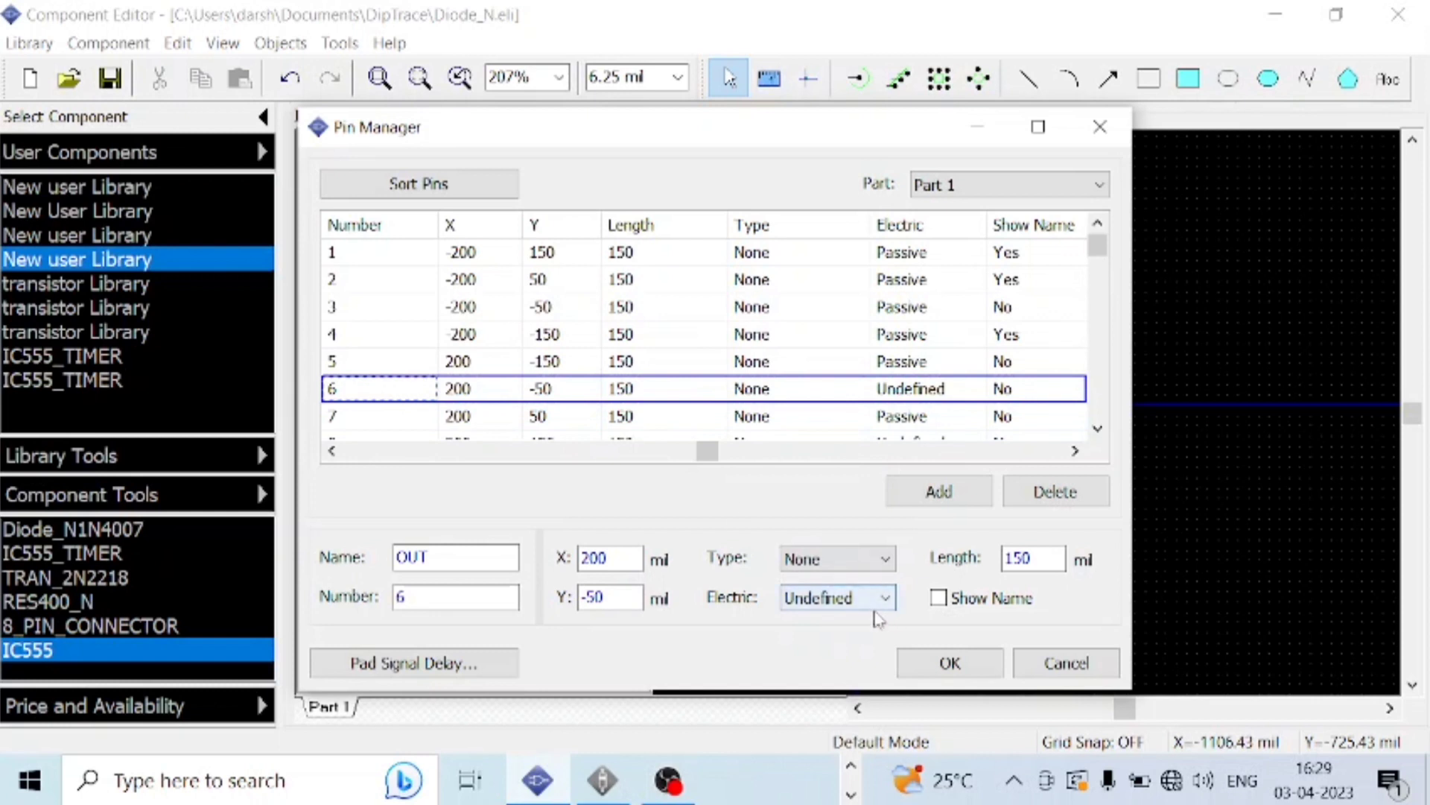
pyautogui.click(882, 599)
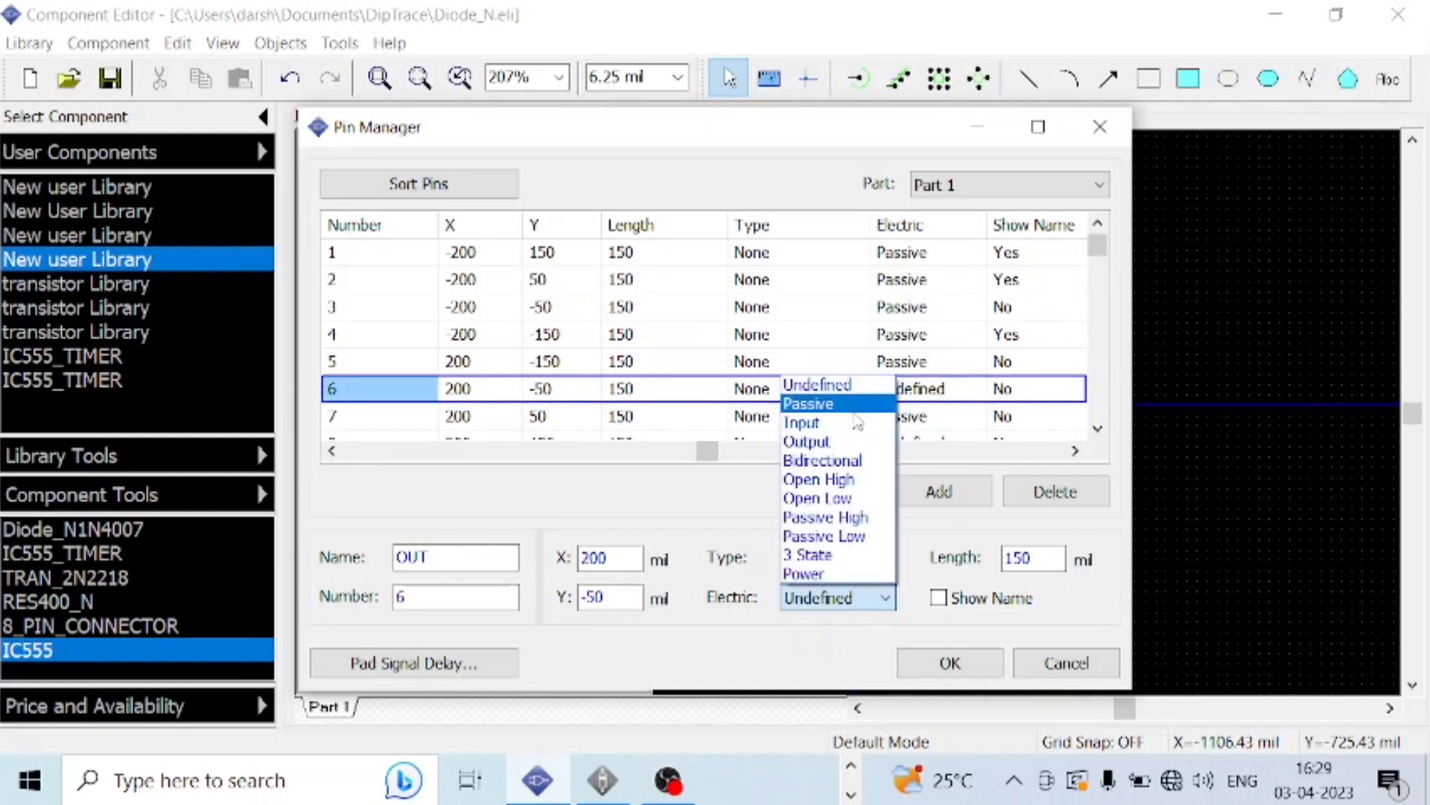
pyautogui.click(849, 404)
pyautogui.click(939, 597)
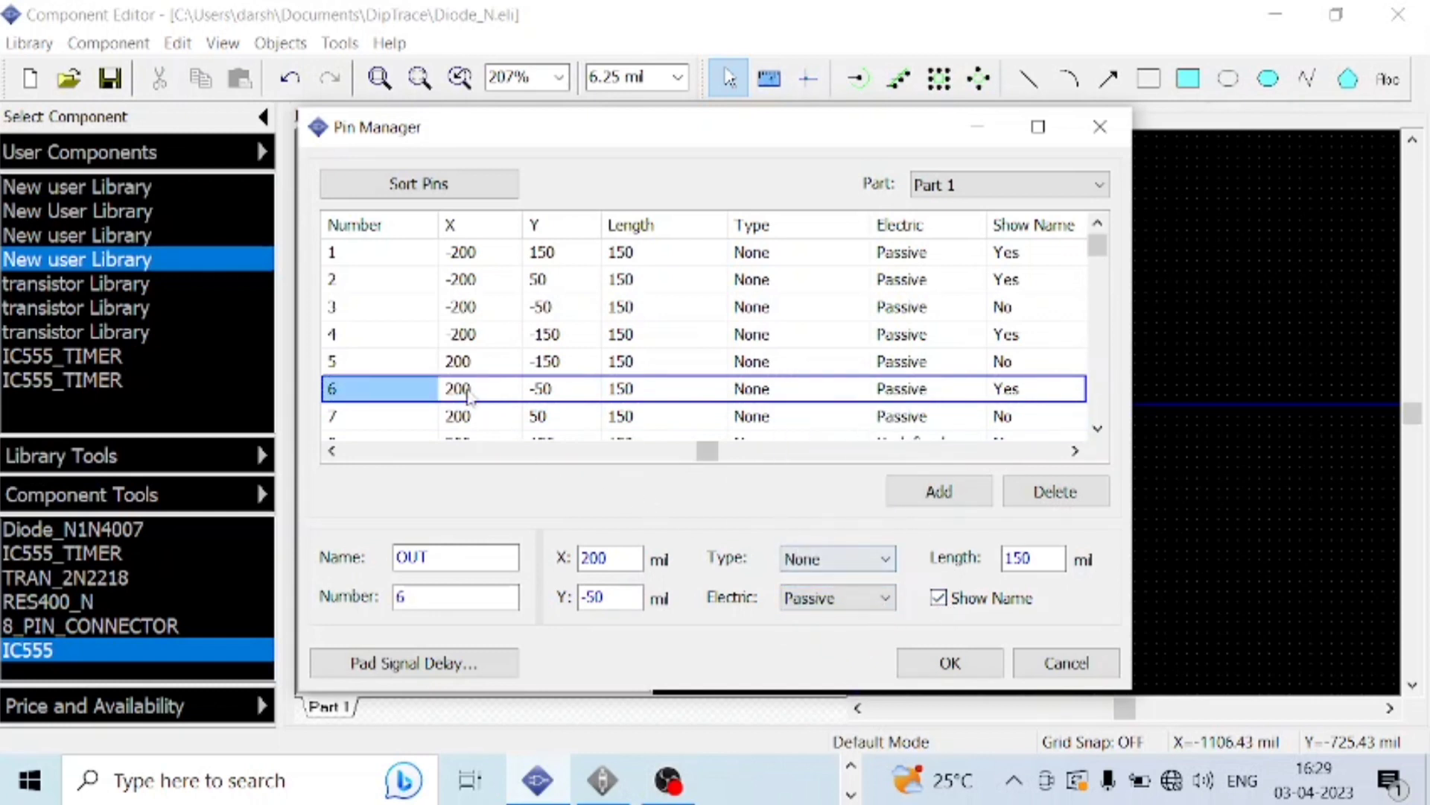
pyautogui.click(429, 362)
pyautogui.click(942, 599)
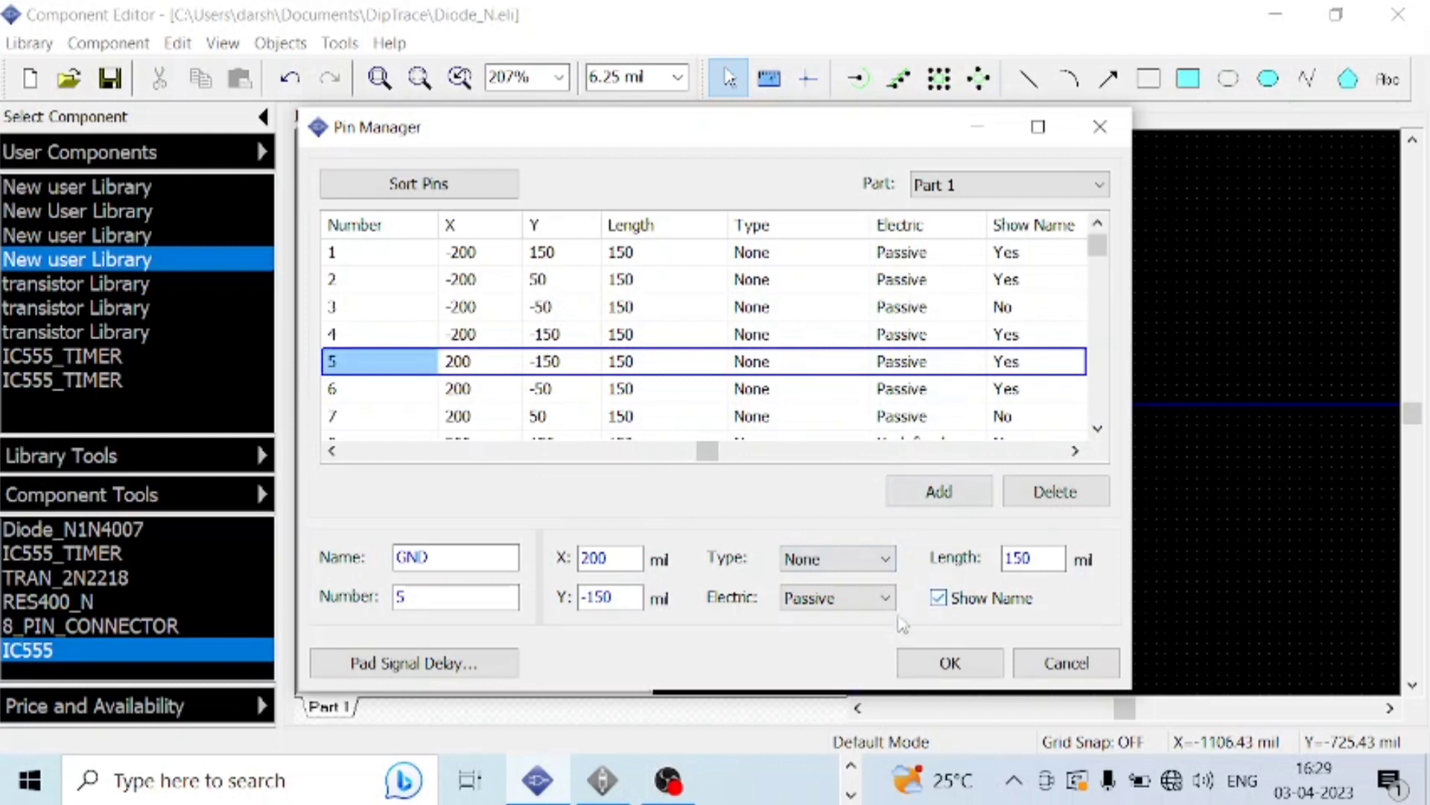
# Name pin 8 VCC, show its name and set its electric type to Passive.
pyautogui.click(397, 416)
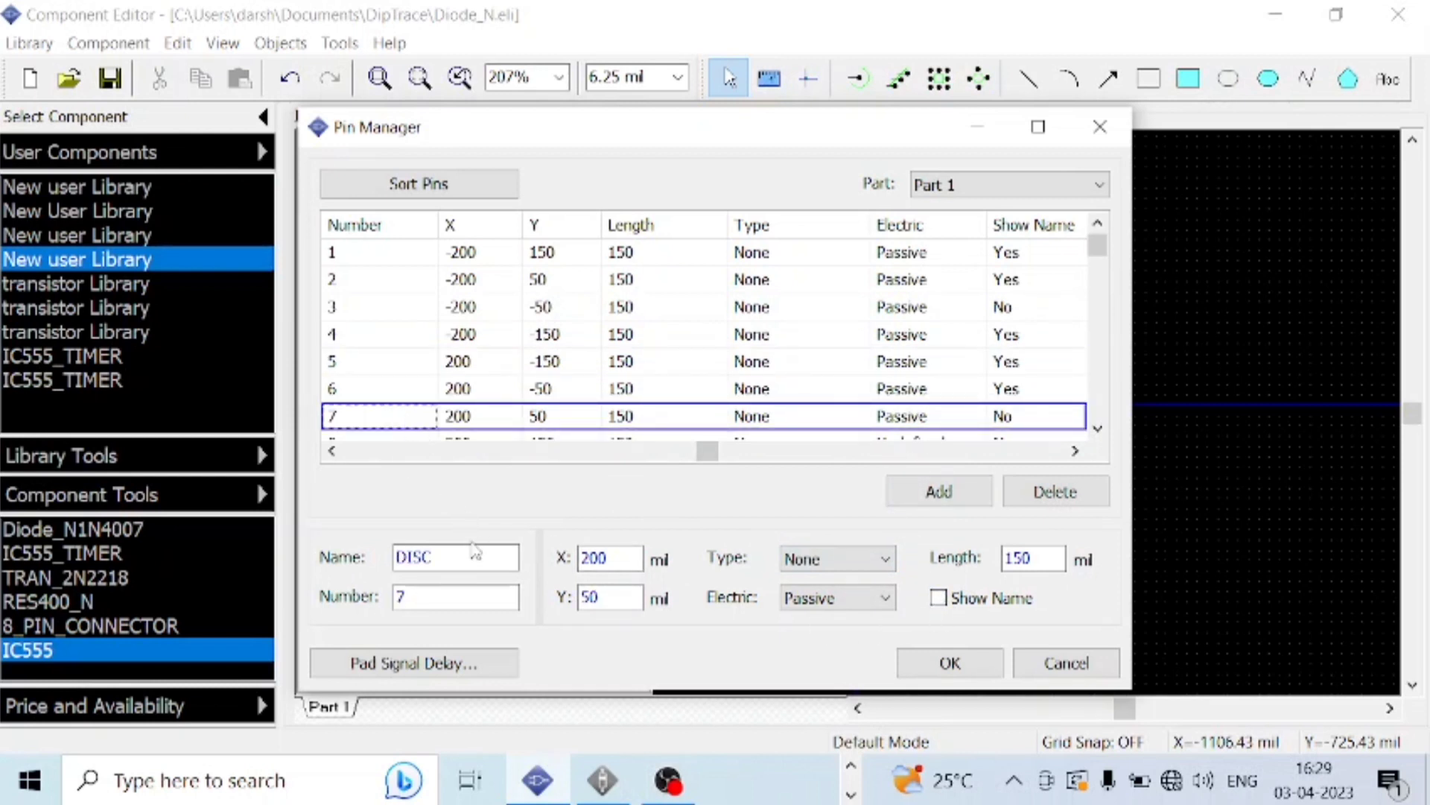
pyautogui.click(420, 440)
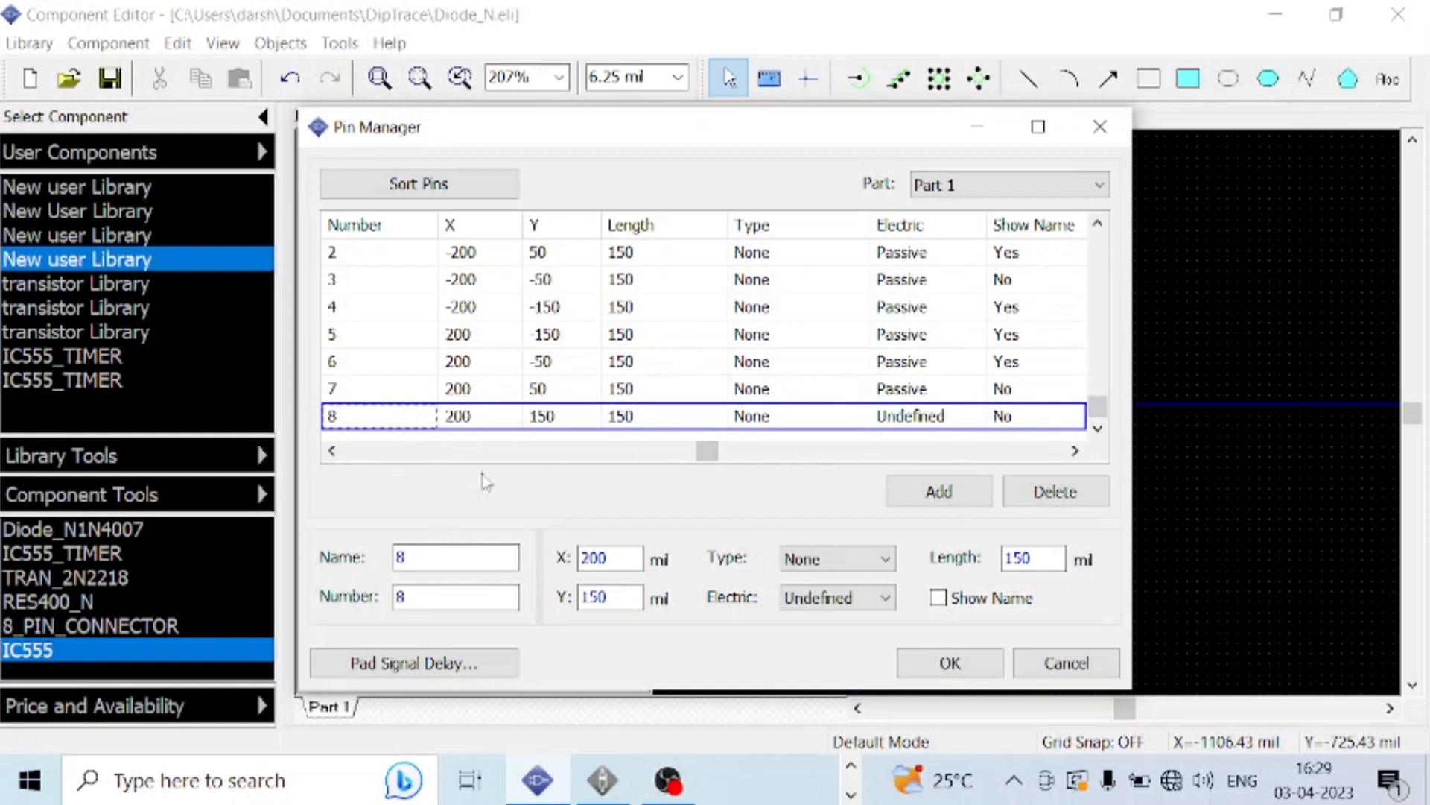
pyautogui.doubleClick(493, 560)
pyautogui.write('V')
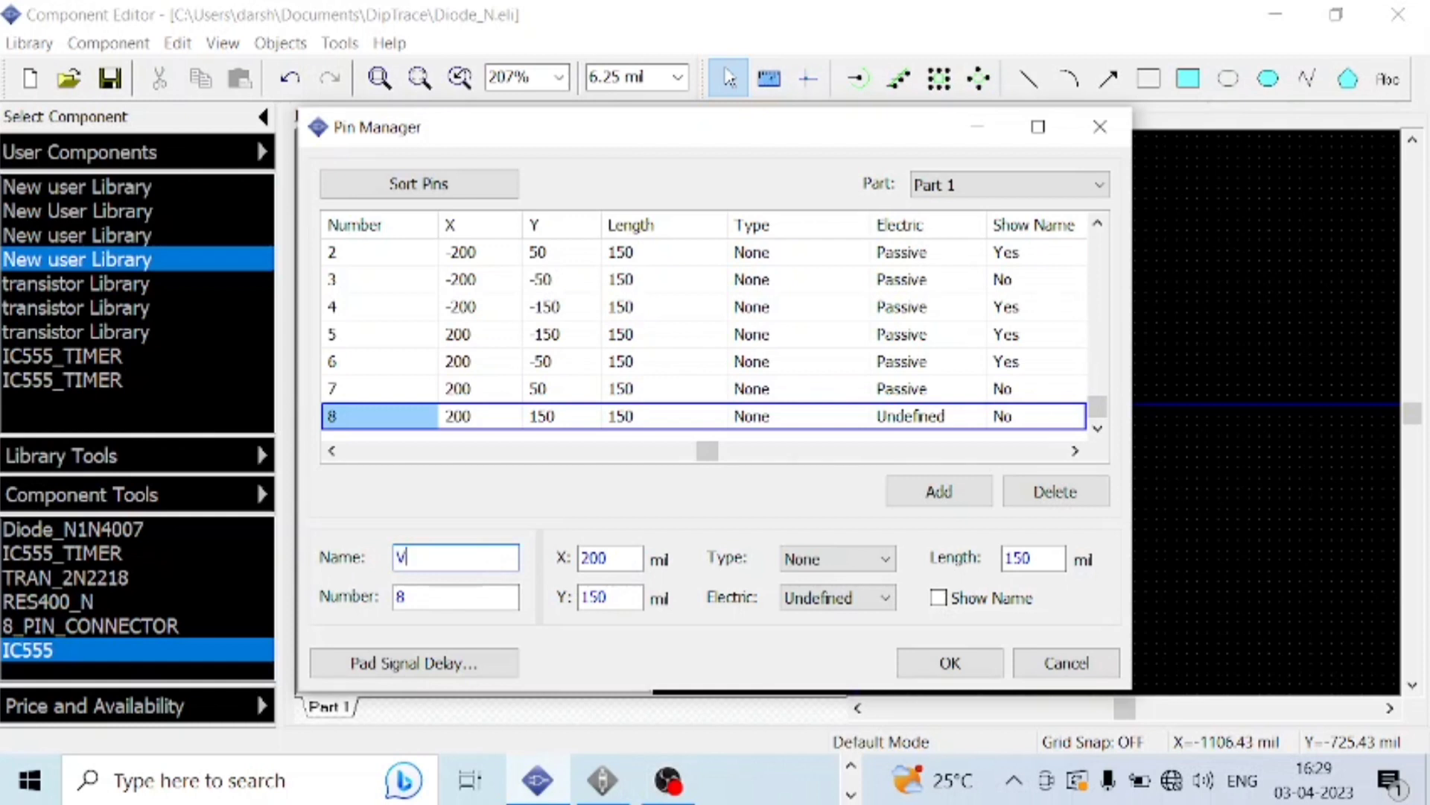
pyautogui.write('CC')
pyautogui.click(939, 597)
pyautogui.click(880, 601)
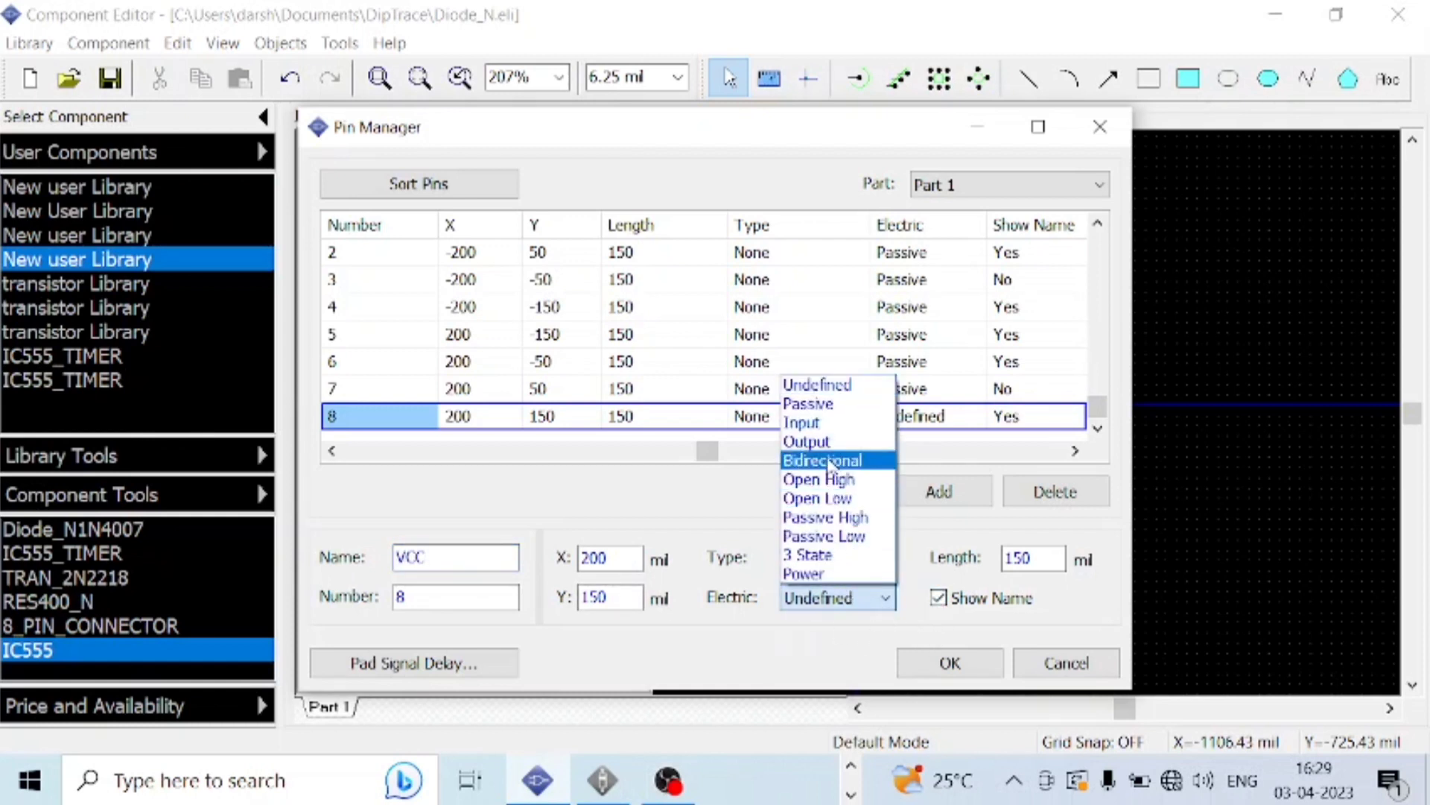
pyautogui.click(831, 403)
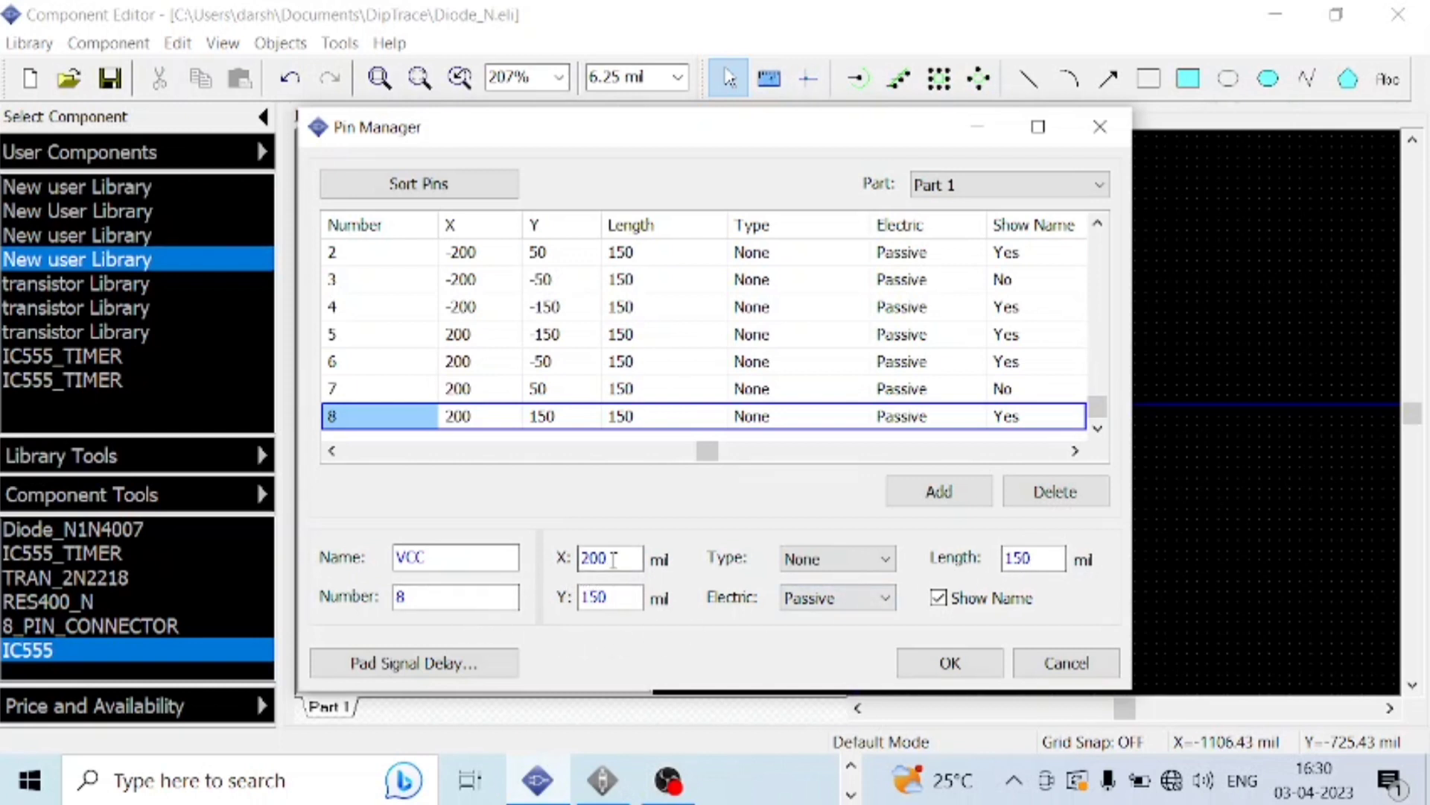
# Apply the pin settings to the IC555 symbol and save the component library.
pyautogui.click(946, 662)
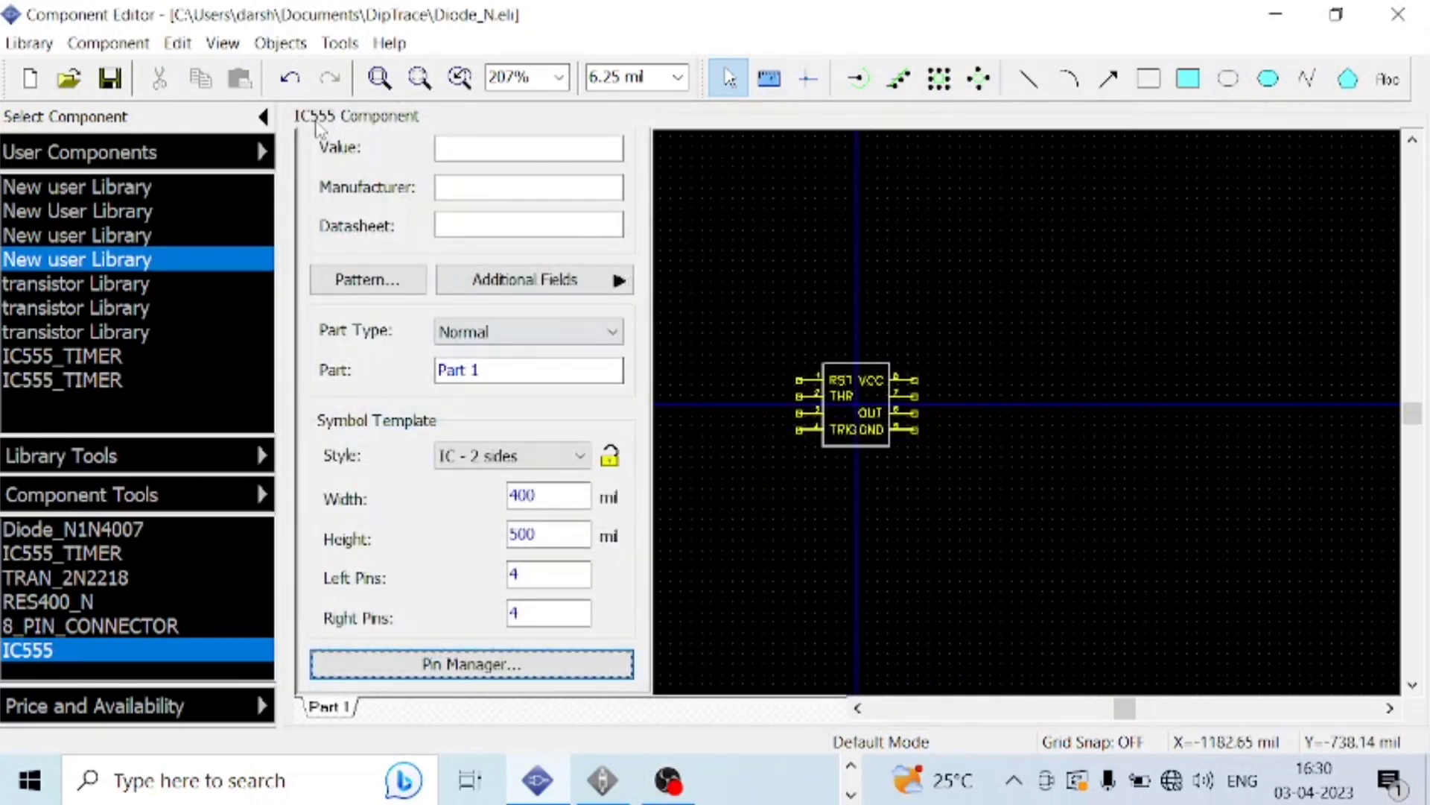
pyautogui.click(263, 117)
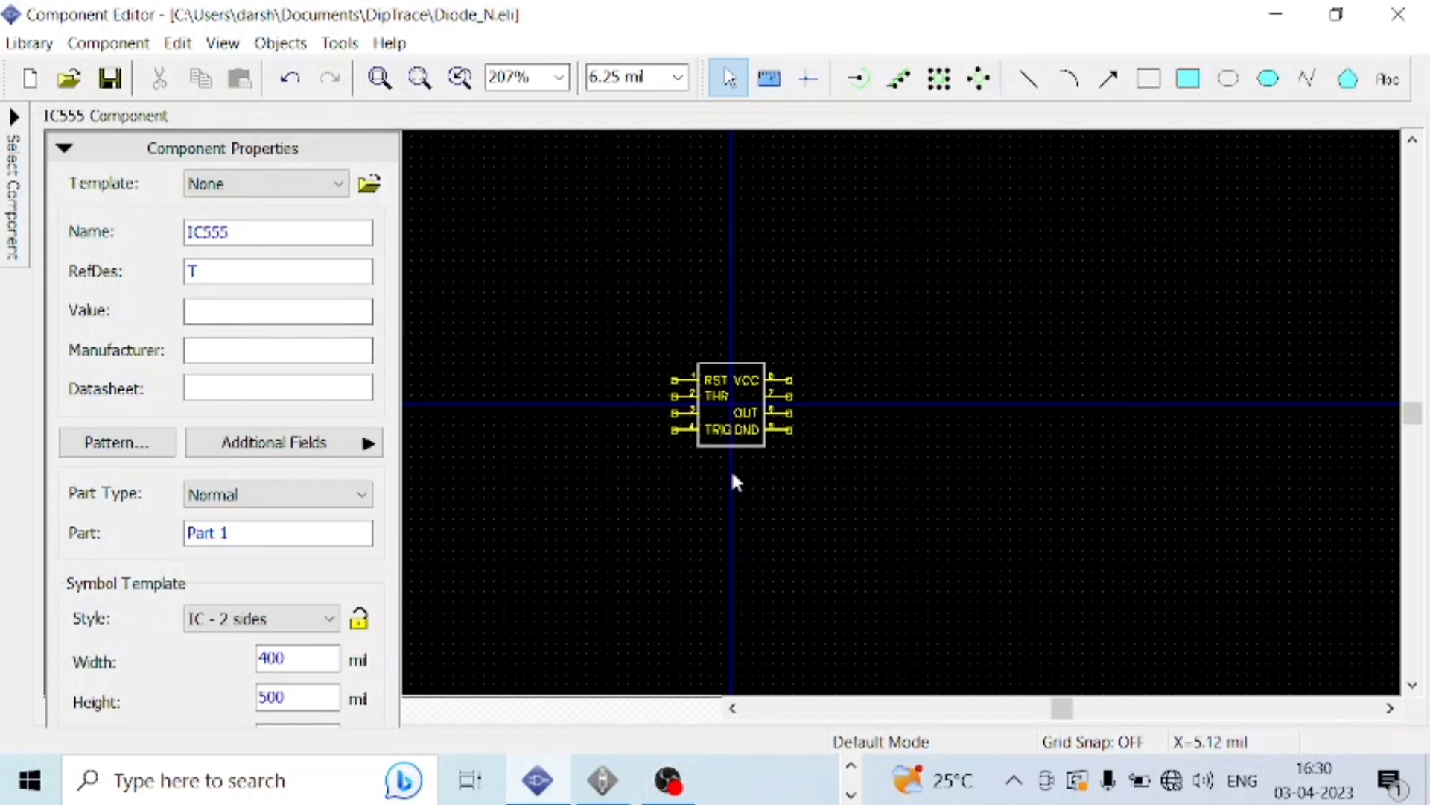
pyautogui.scroll(6, 733, 429)
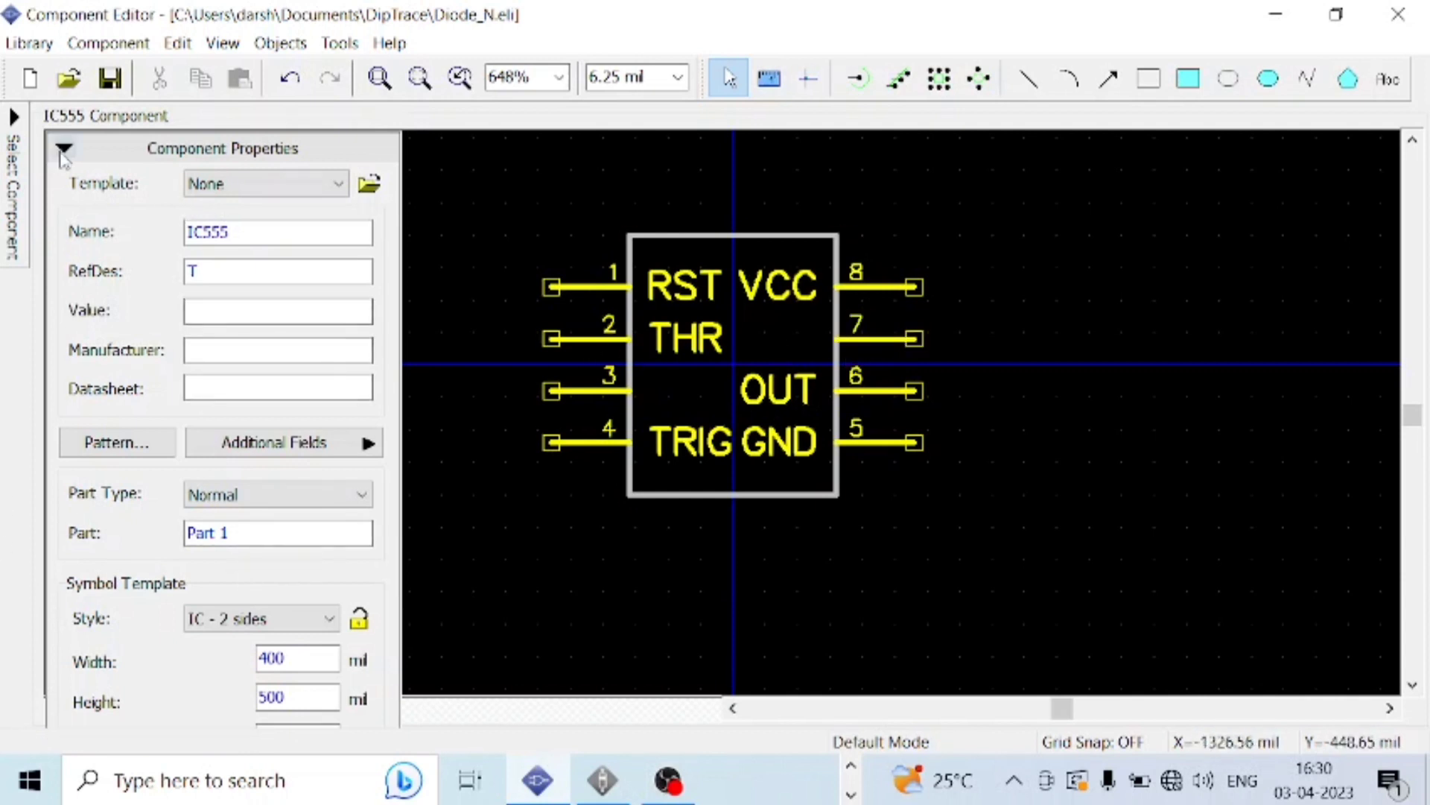
pyautogui.click(16, 137)
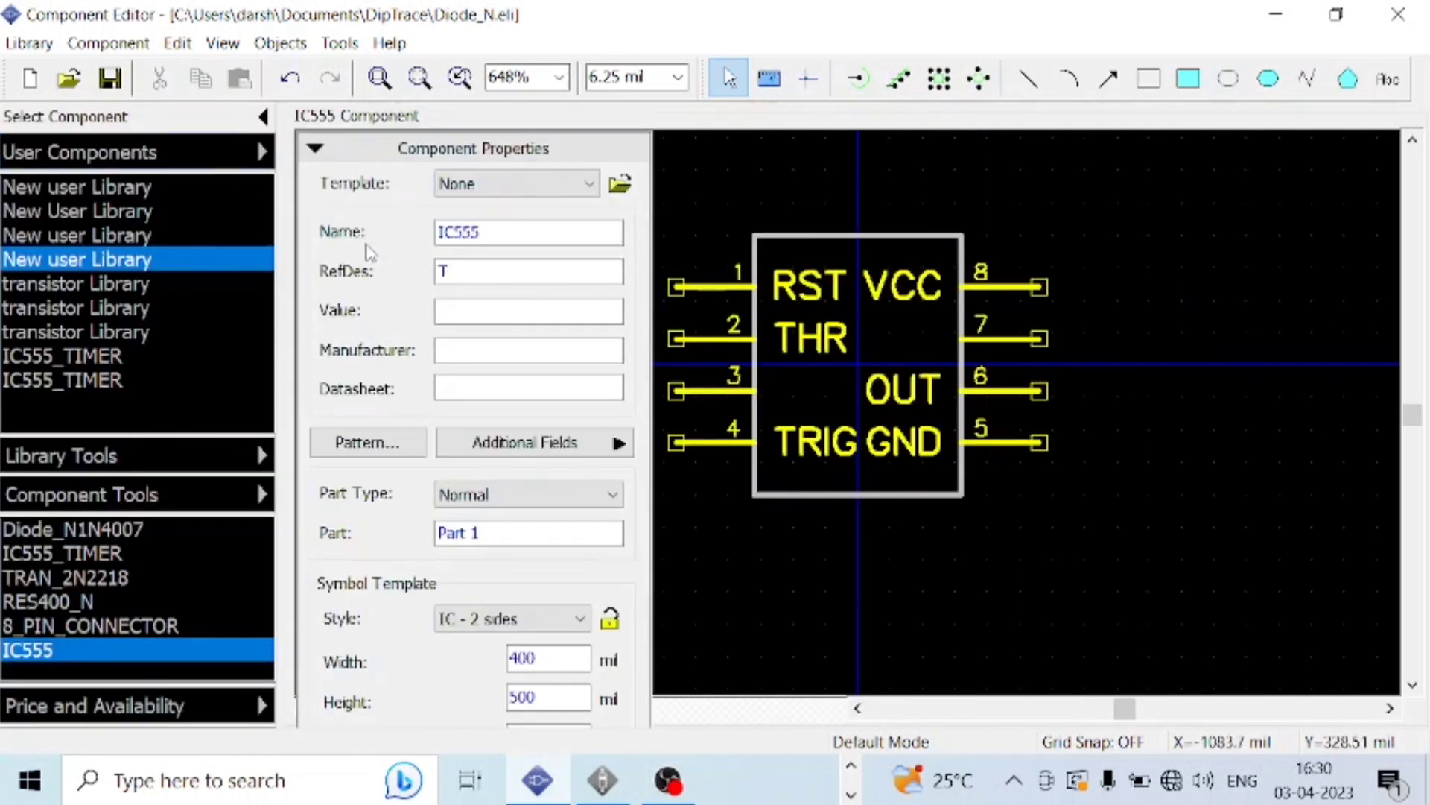
pyautogui.click(503, 157)
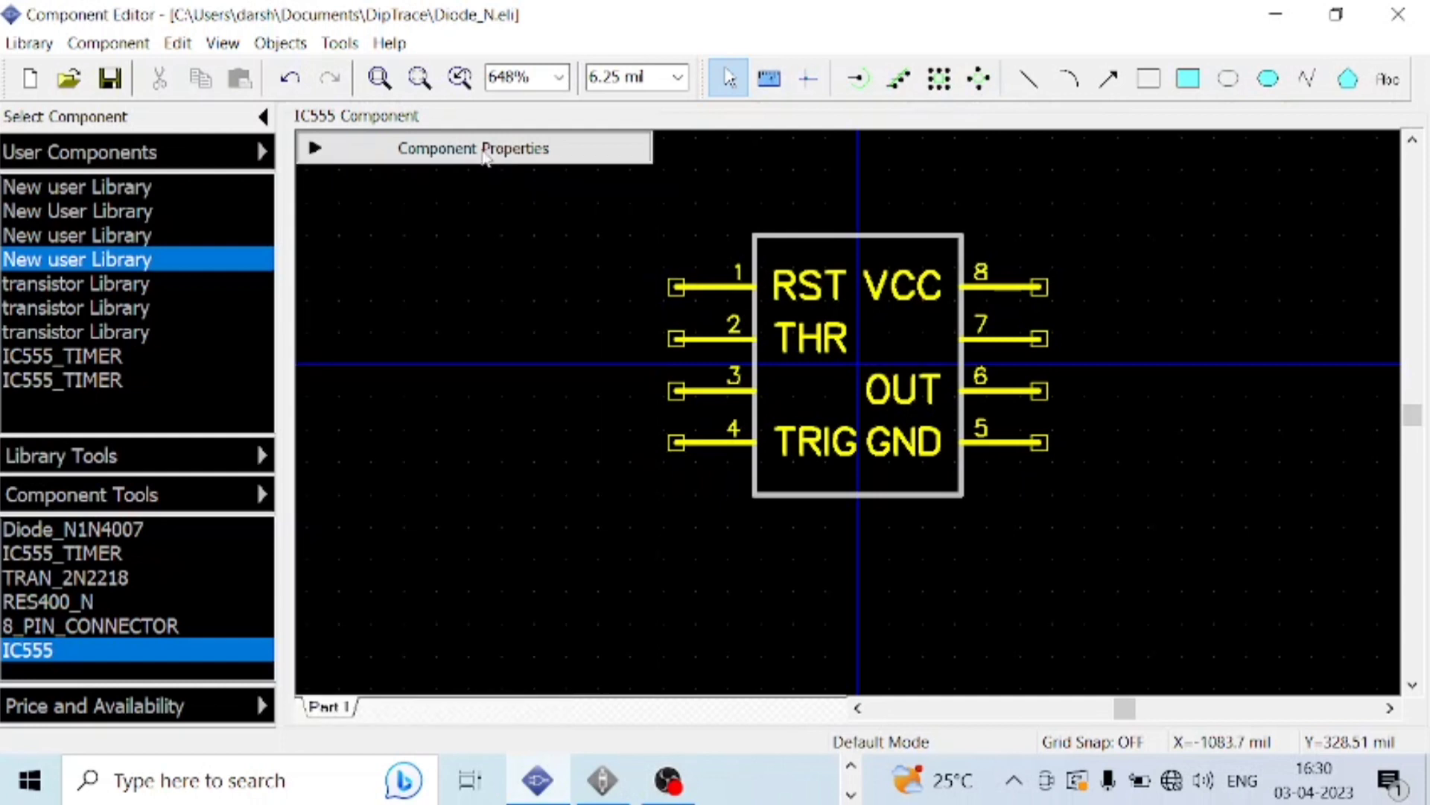
pyautogui.click(328, 153)
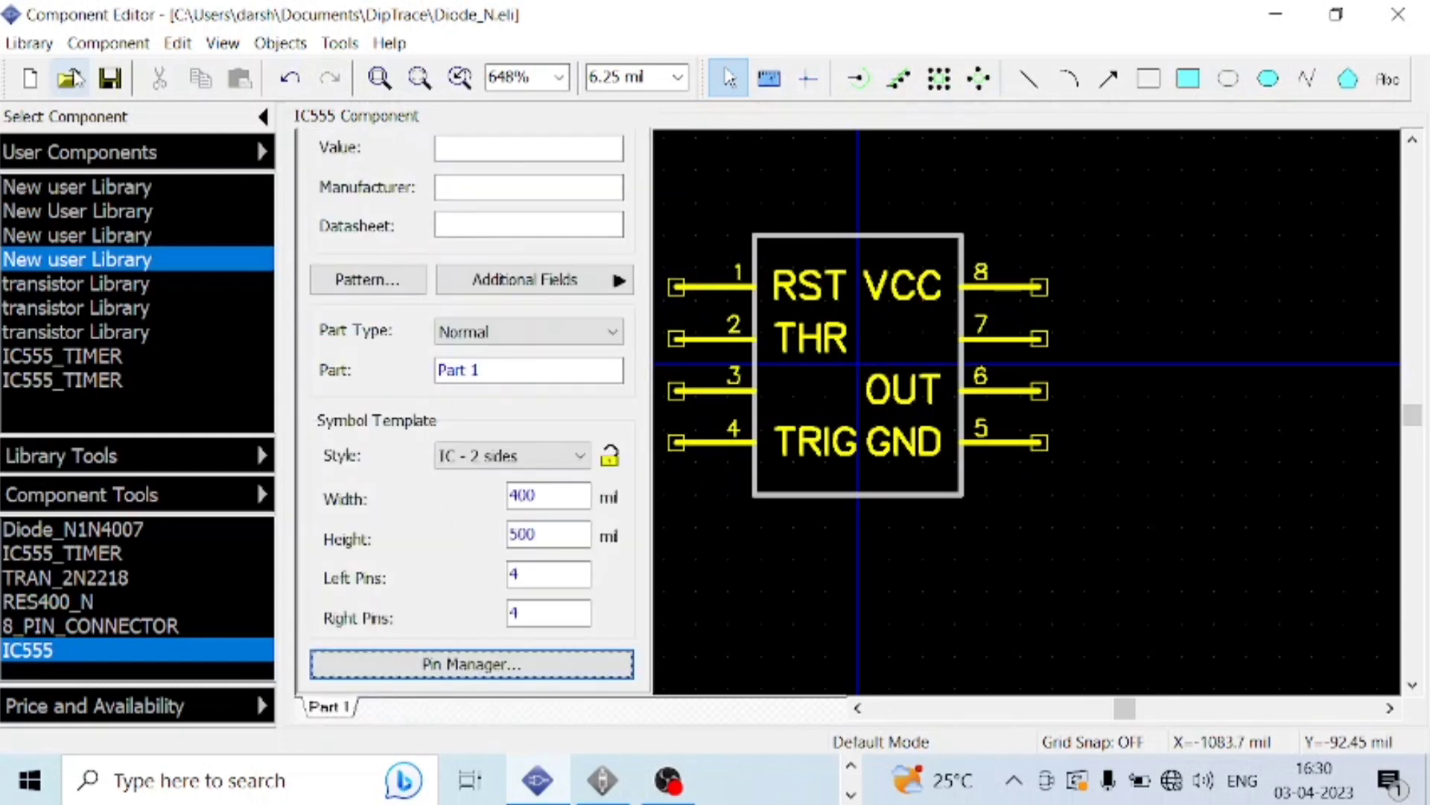
pyautogui.click(110, 77)
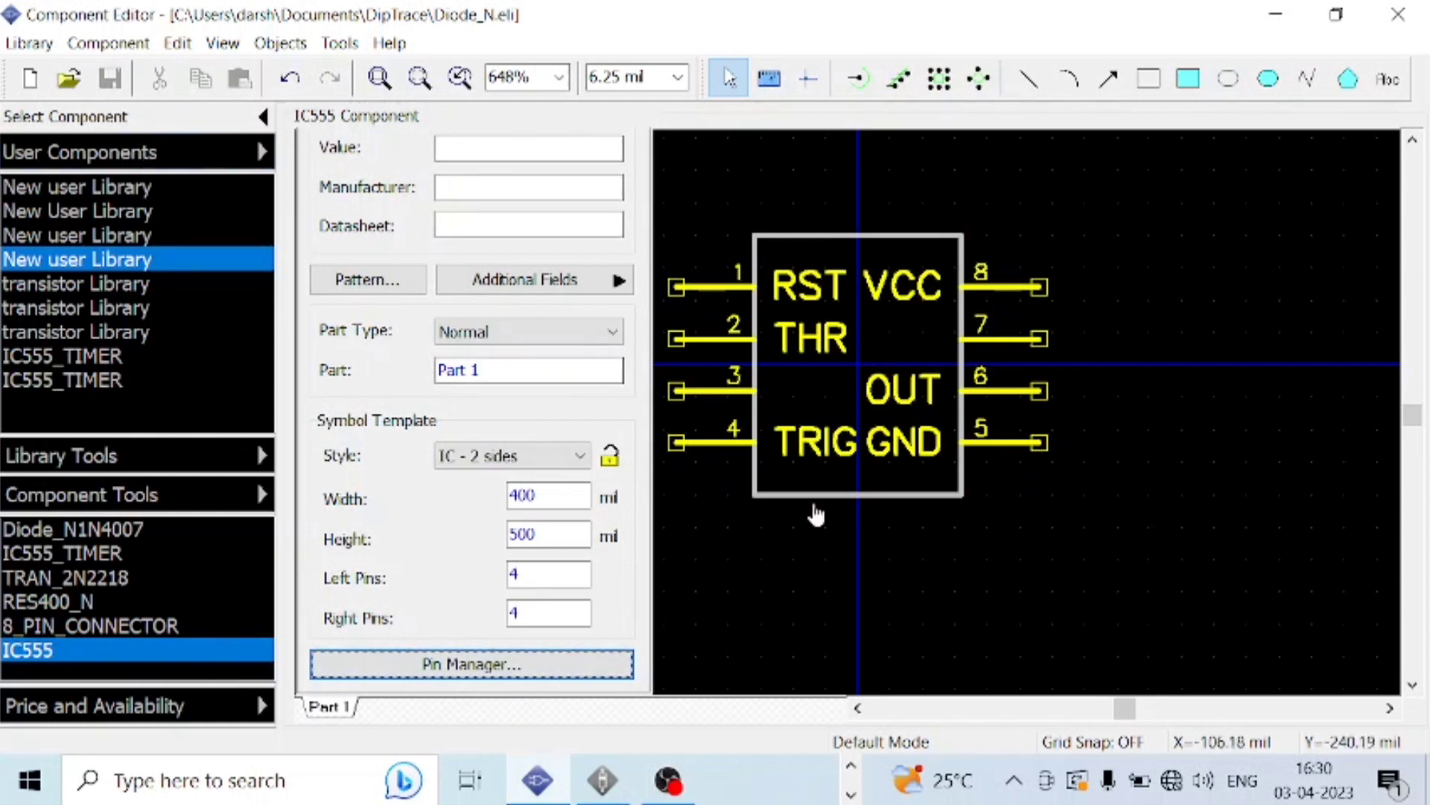
# Switch to the Pattern Editor and add a new pattern to the IC555 TIMER library.
pyautogui.click(602, 780)
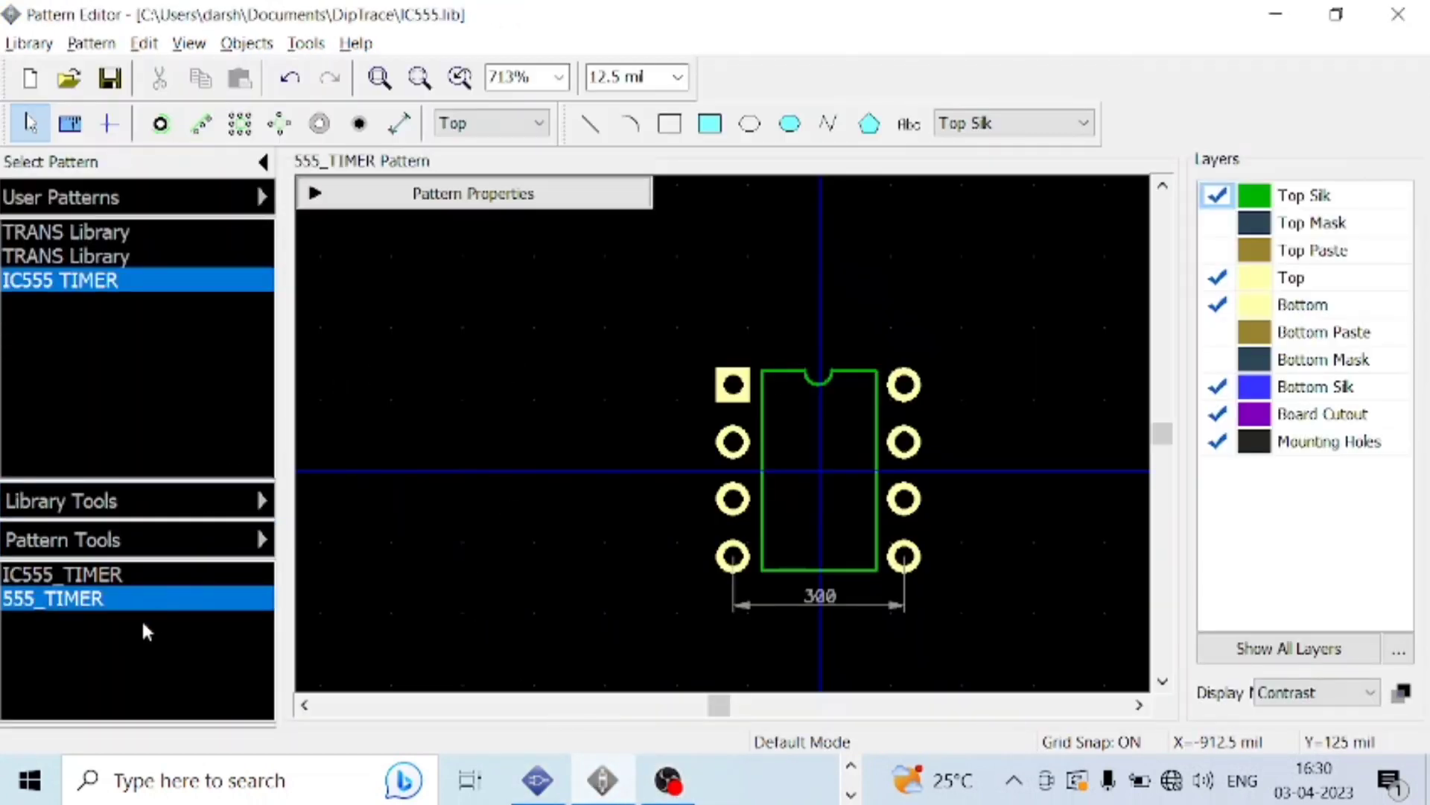
pyautogui.rightClick(124, 637)
pyautogui.click(112, 655)
pyautogui.rightClick(92, 640)
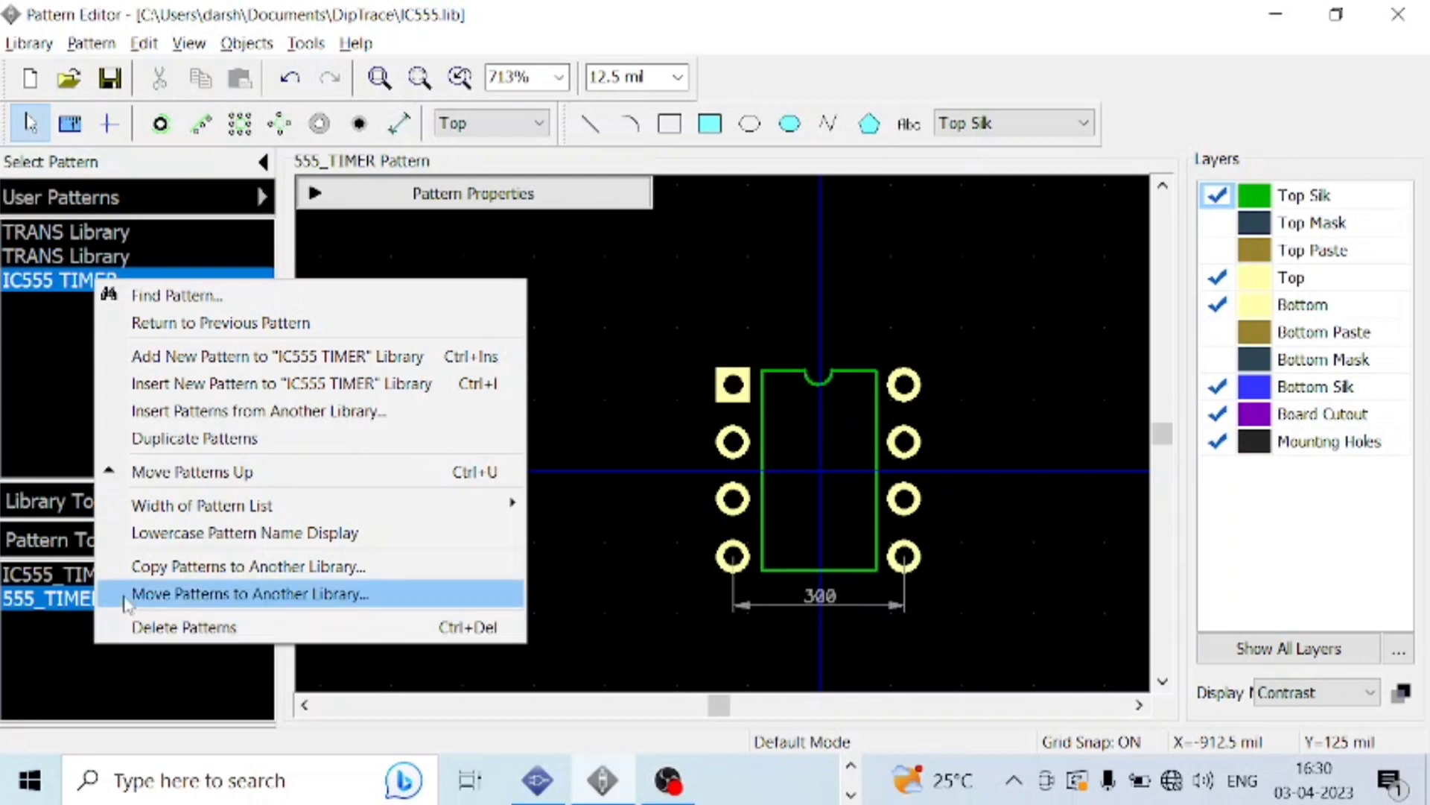
pyautogui.click(246, 358)
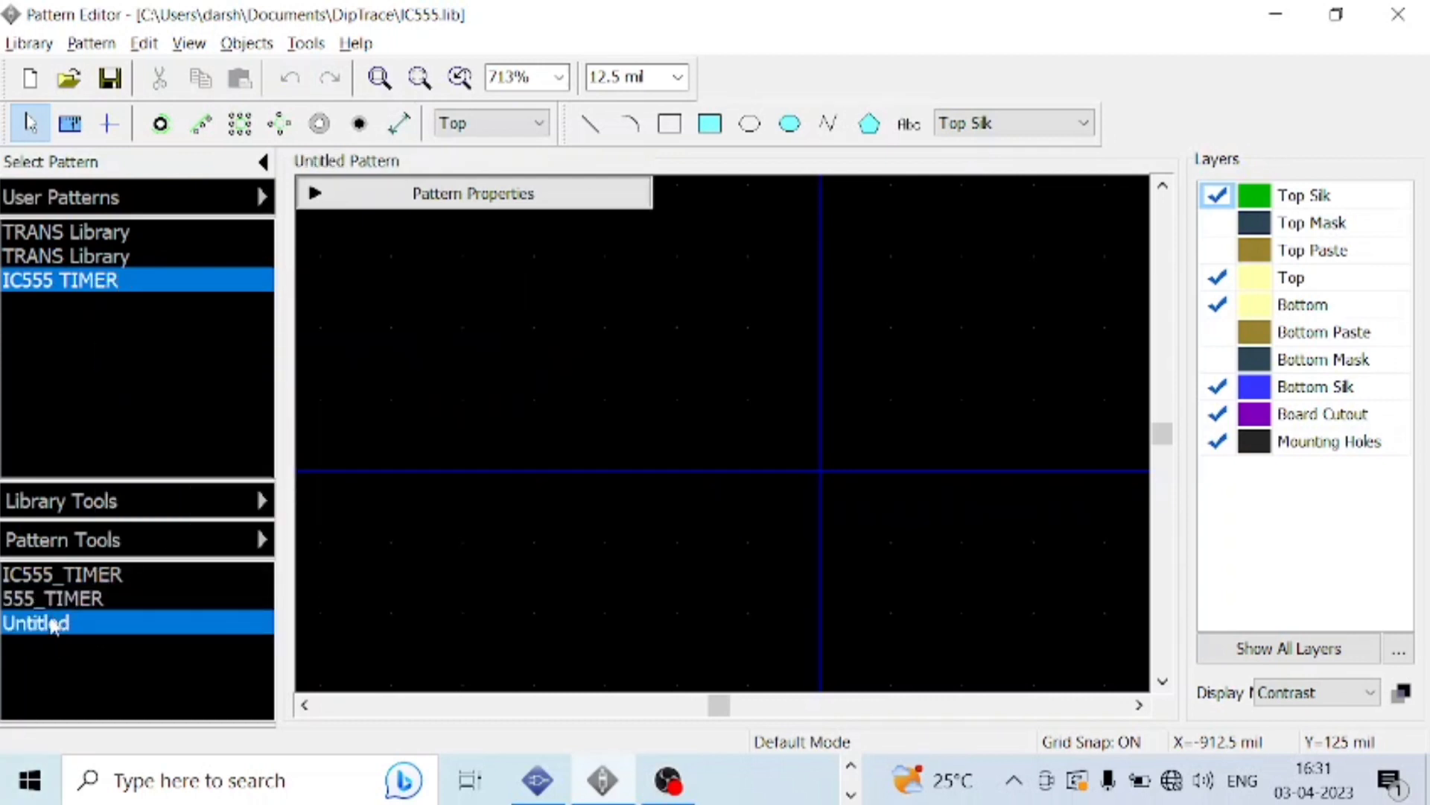
# Name the new pattern 555_TIMER_PATTERN and set its RefDes to T.
pyautogui.click(313, 192)
pyautogui.doubleClick(499, 277)
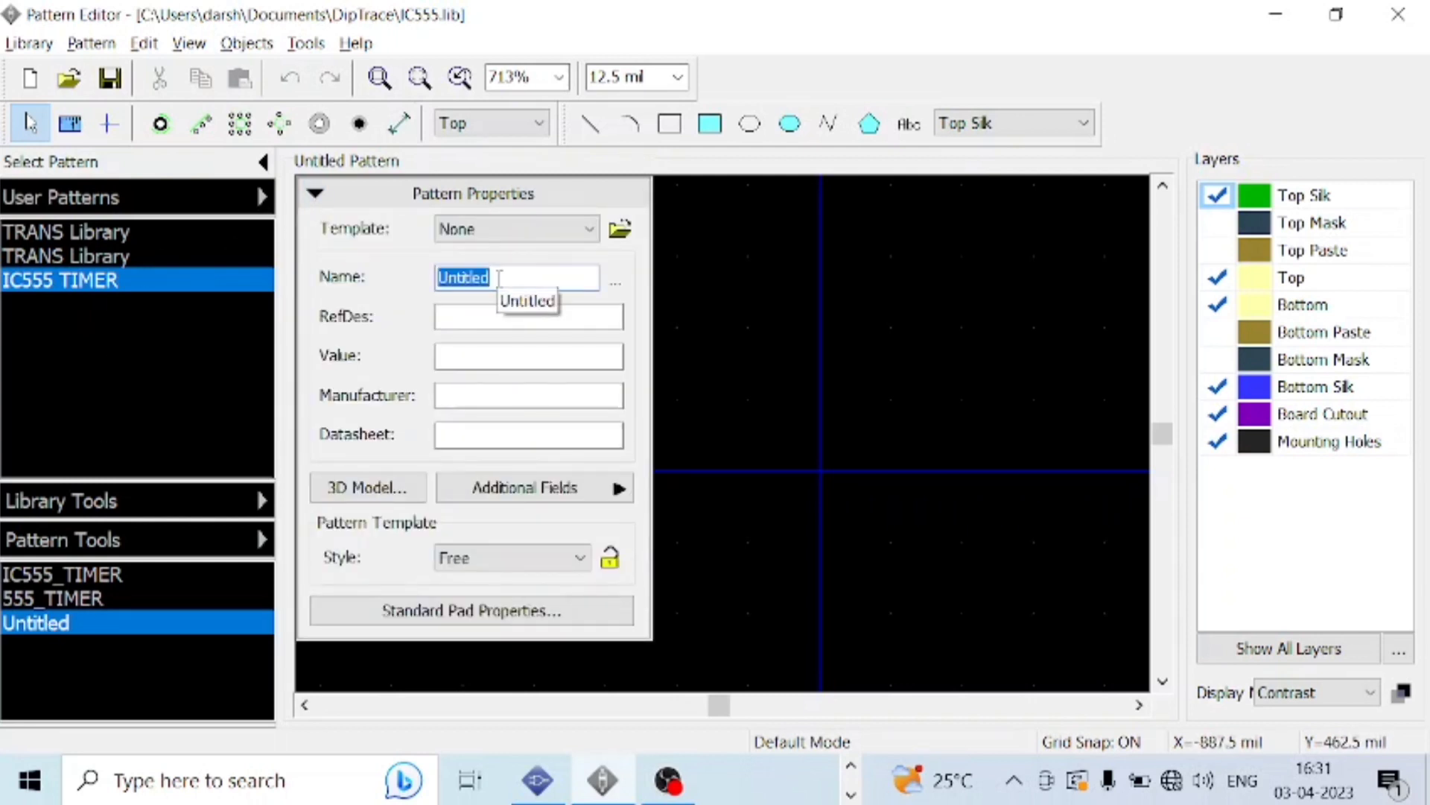
pyautogui.press('BackSpace')
pyautogui.write('555')
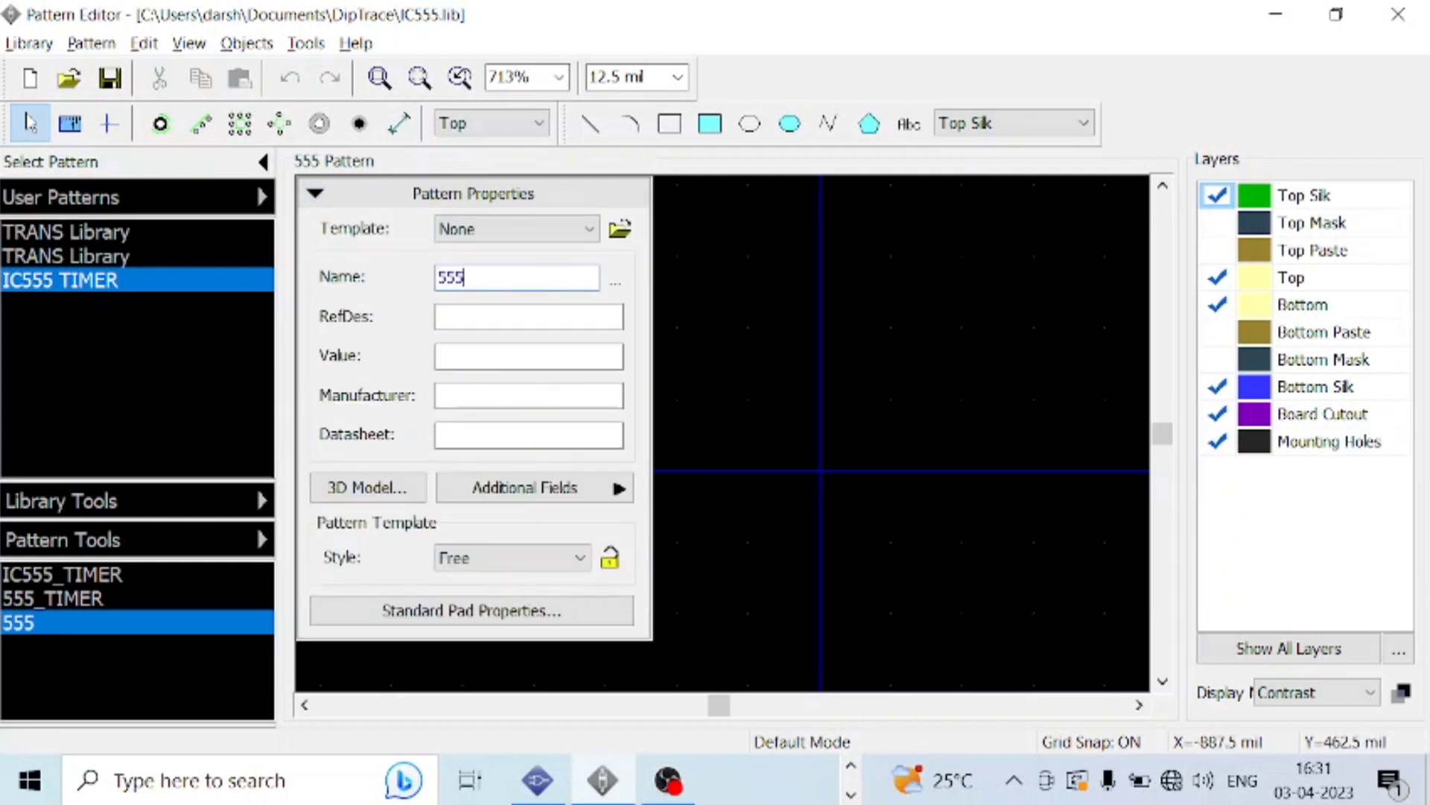
pyautogui.write('_TIMER')
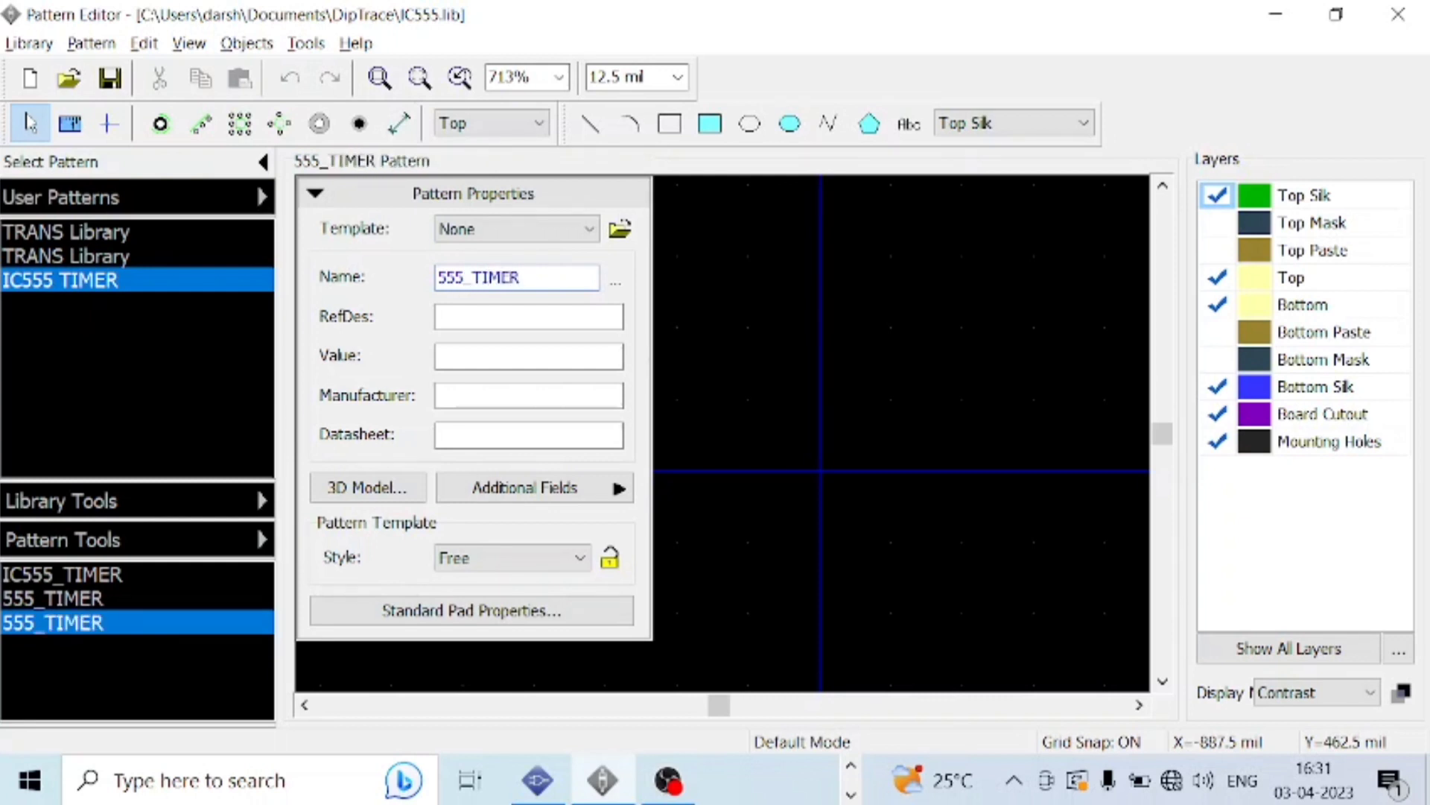
pyautogui.write('_PA')
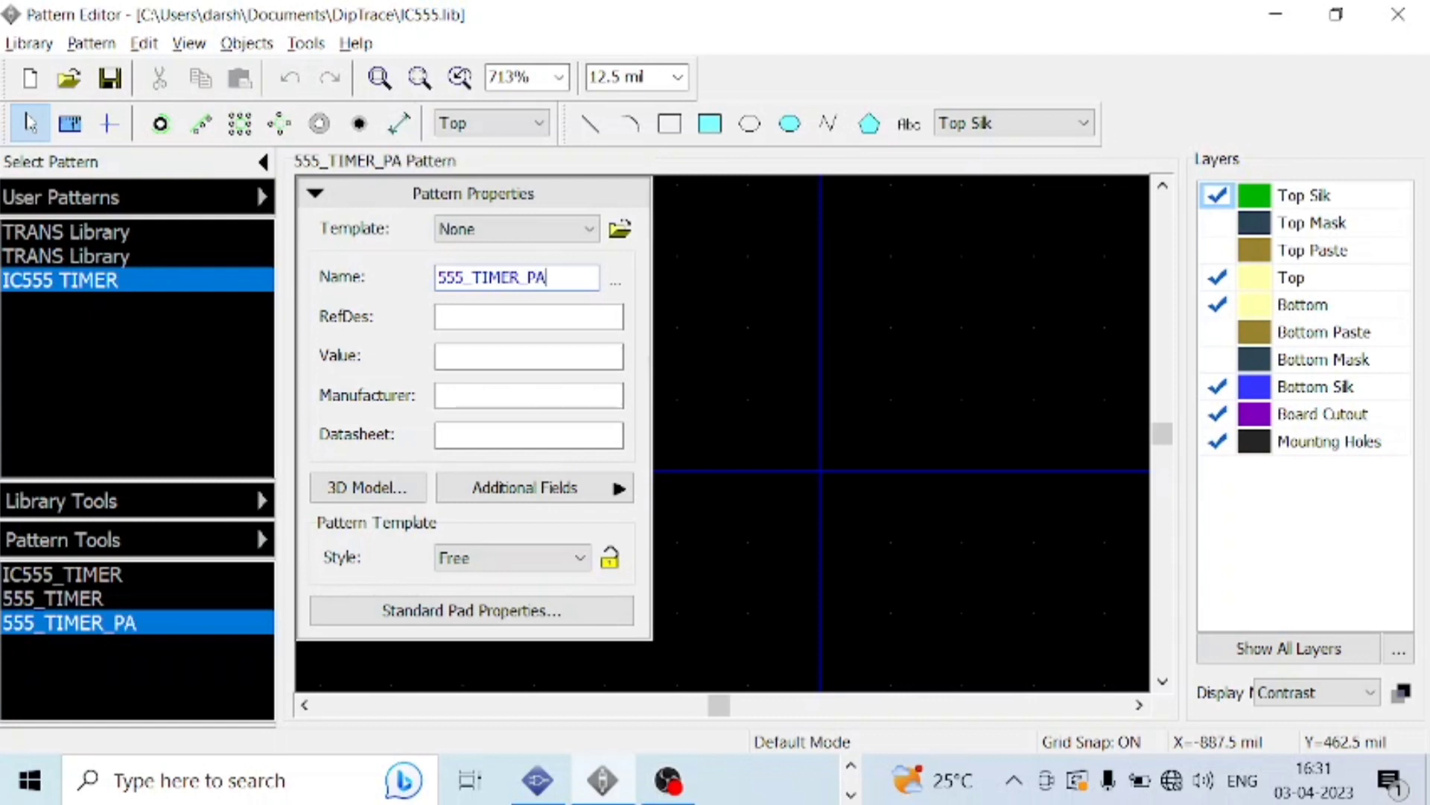
pyautogui.write('TTERN')
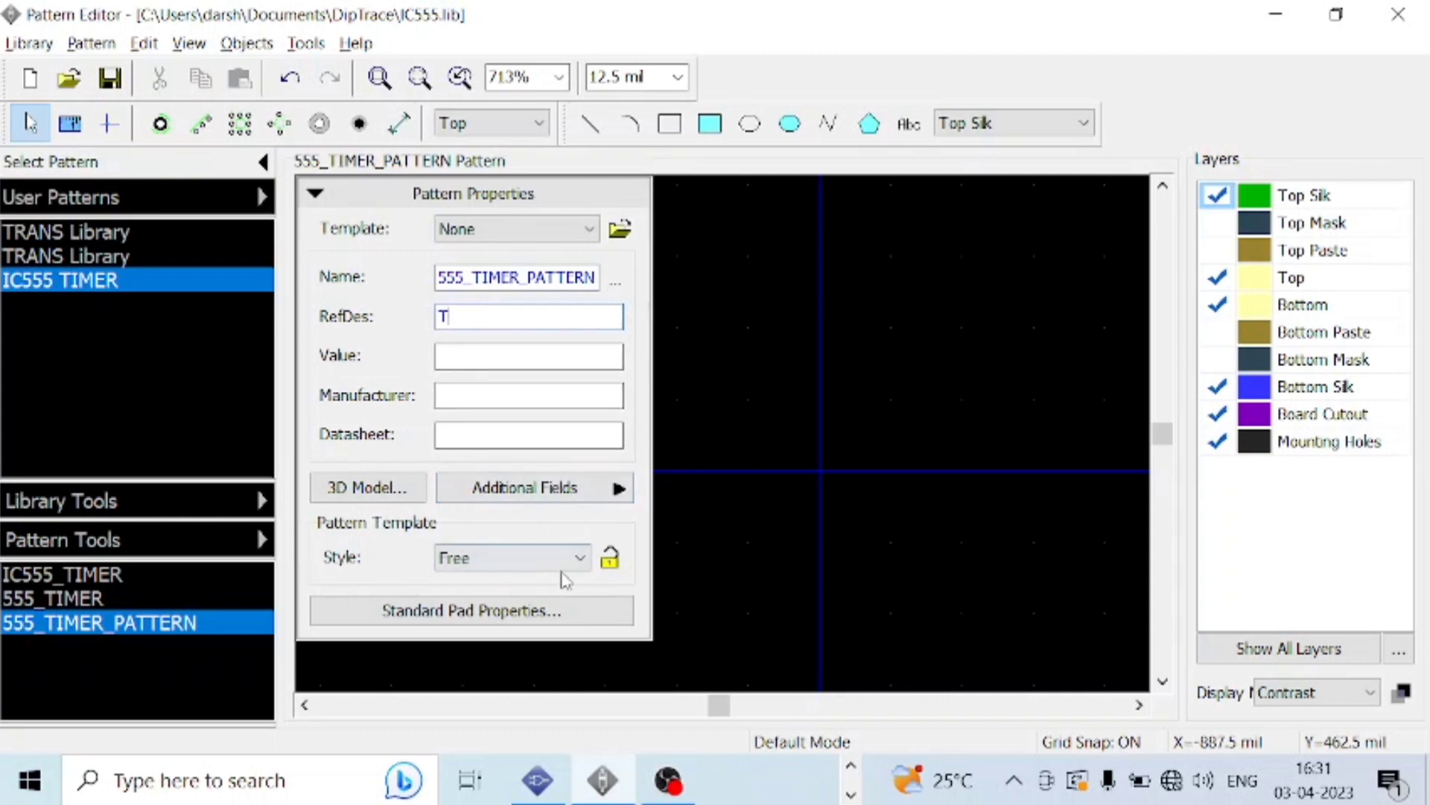
# Apply the Rectangle template style to the pattern and set the number of horizontal pads to 0.
pyautogui.click(580, 559)
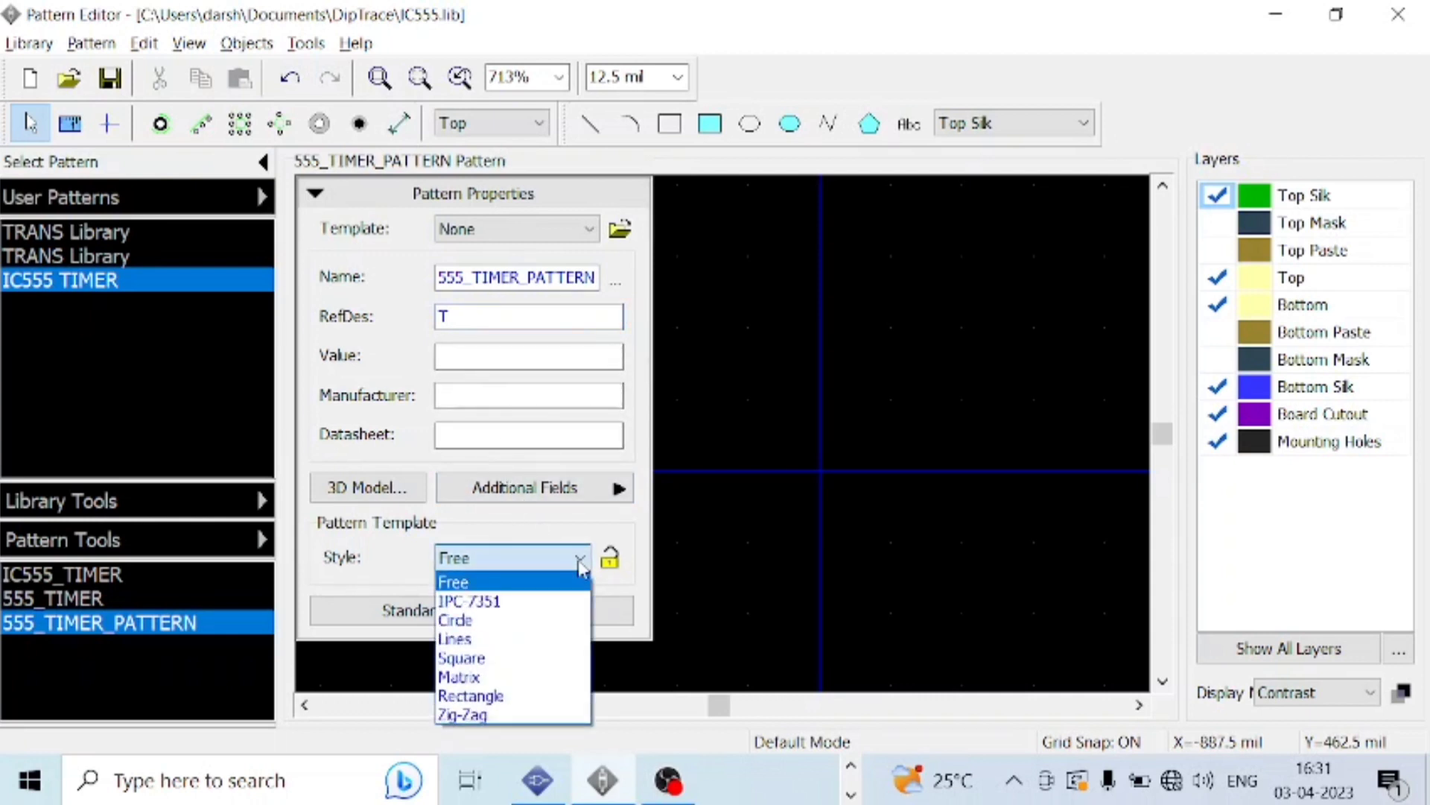
pyautogui.click(525, 696)
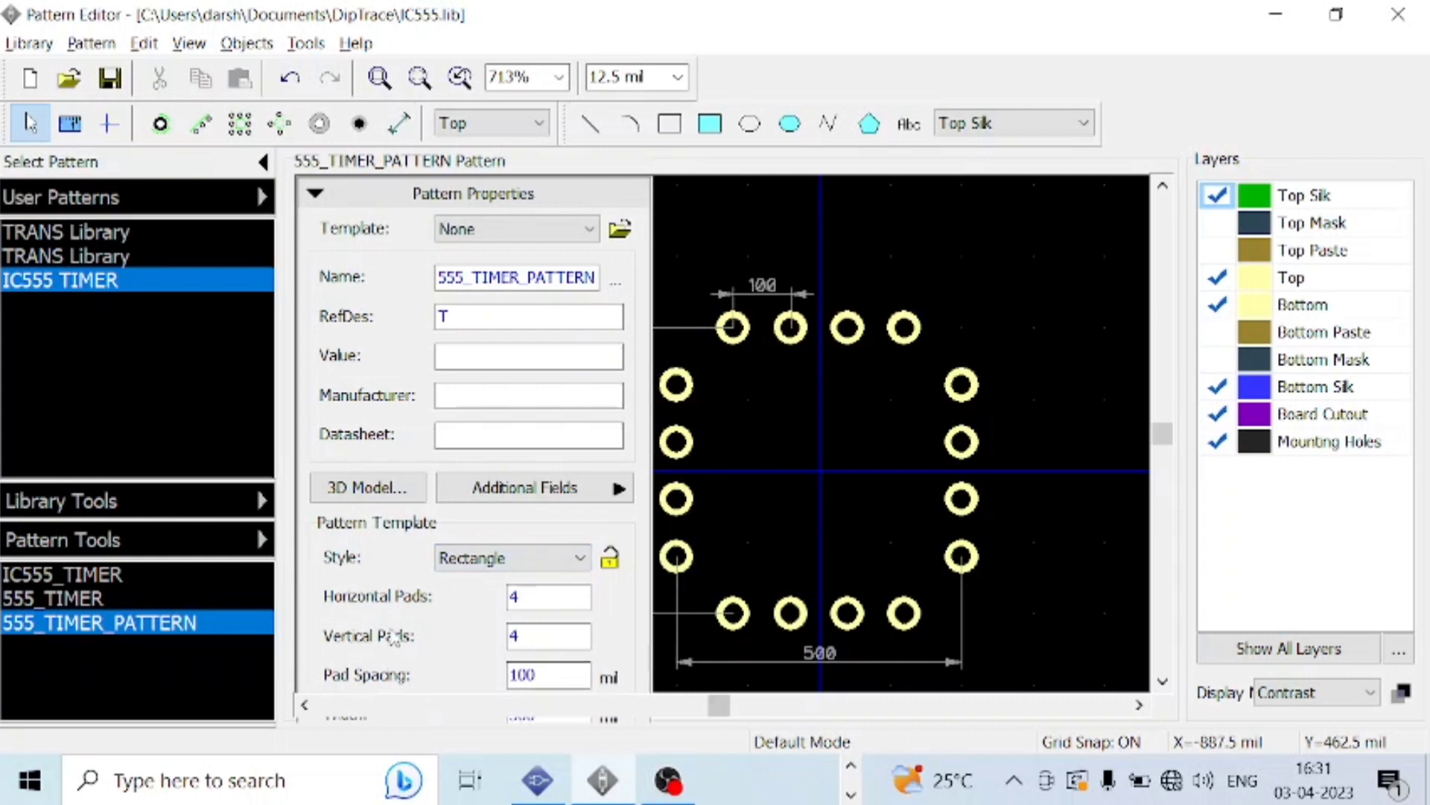
pyautogui.doubleClick(550, 603)
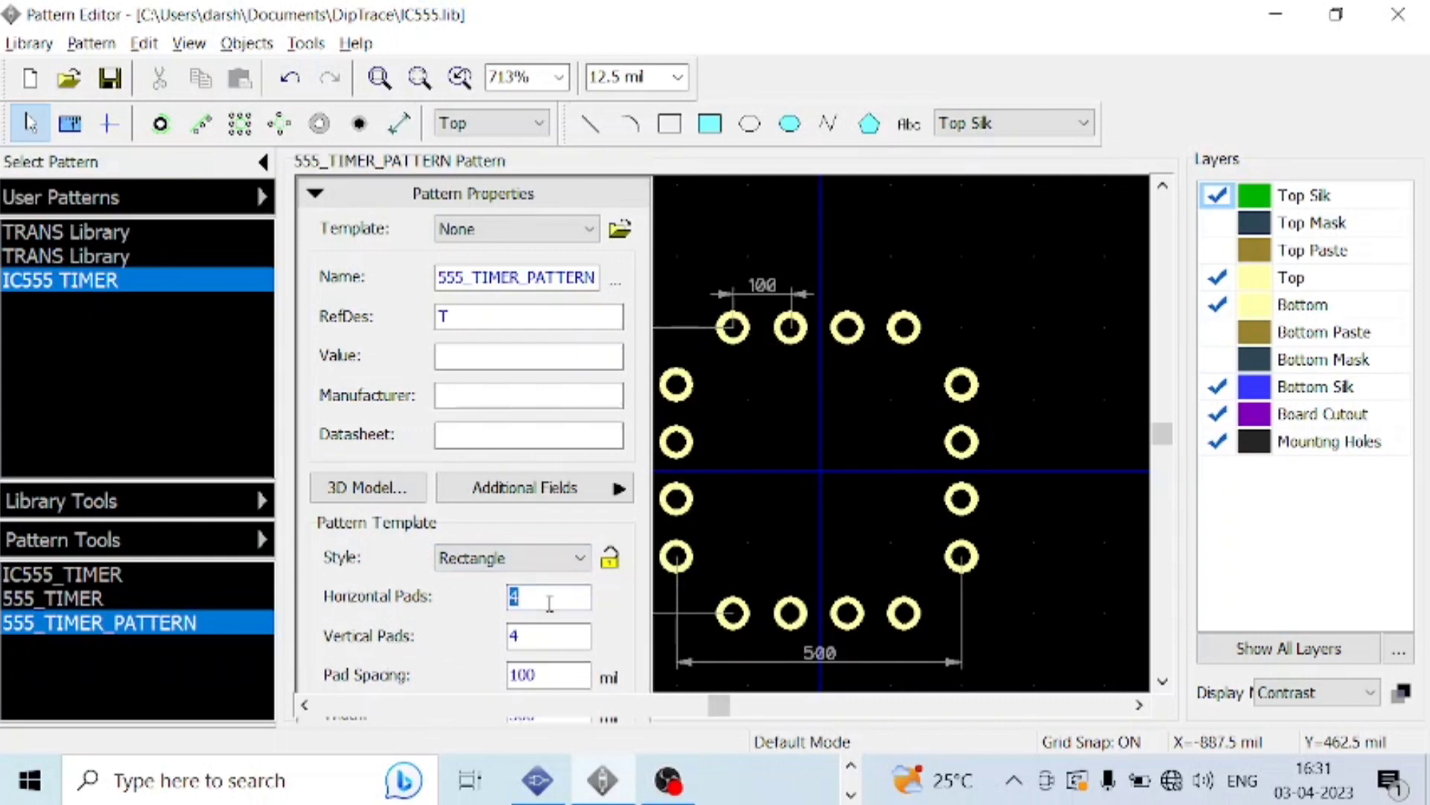
pyautogui.write('0')
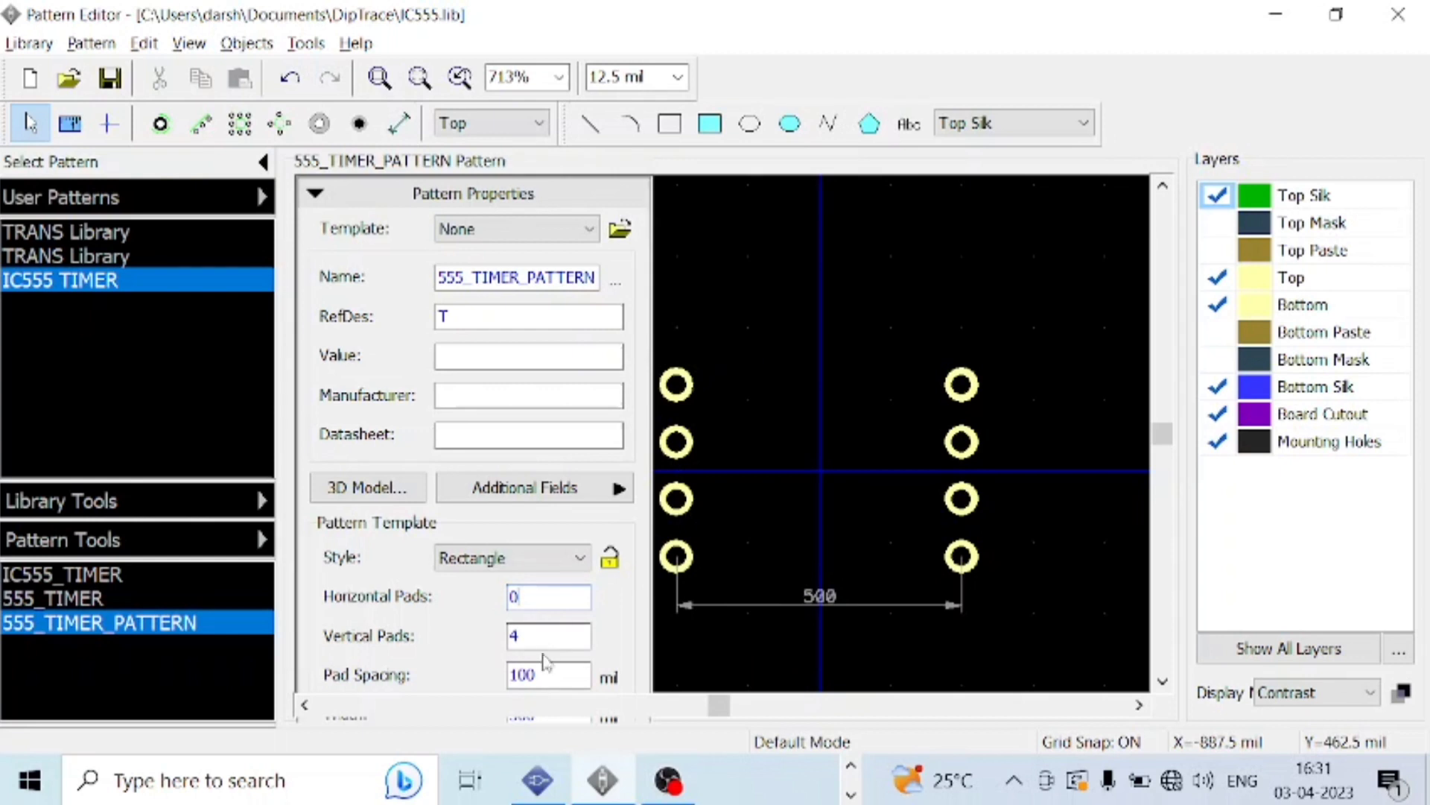
# Set the pattern template's width to 300 mil and save the pattern library.
pyautogui.scroll(-2, 562, 192)
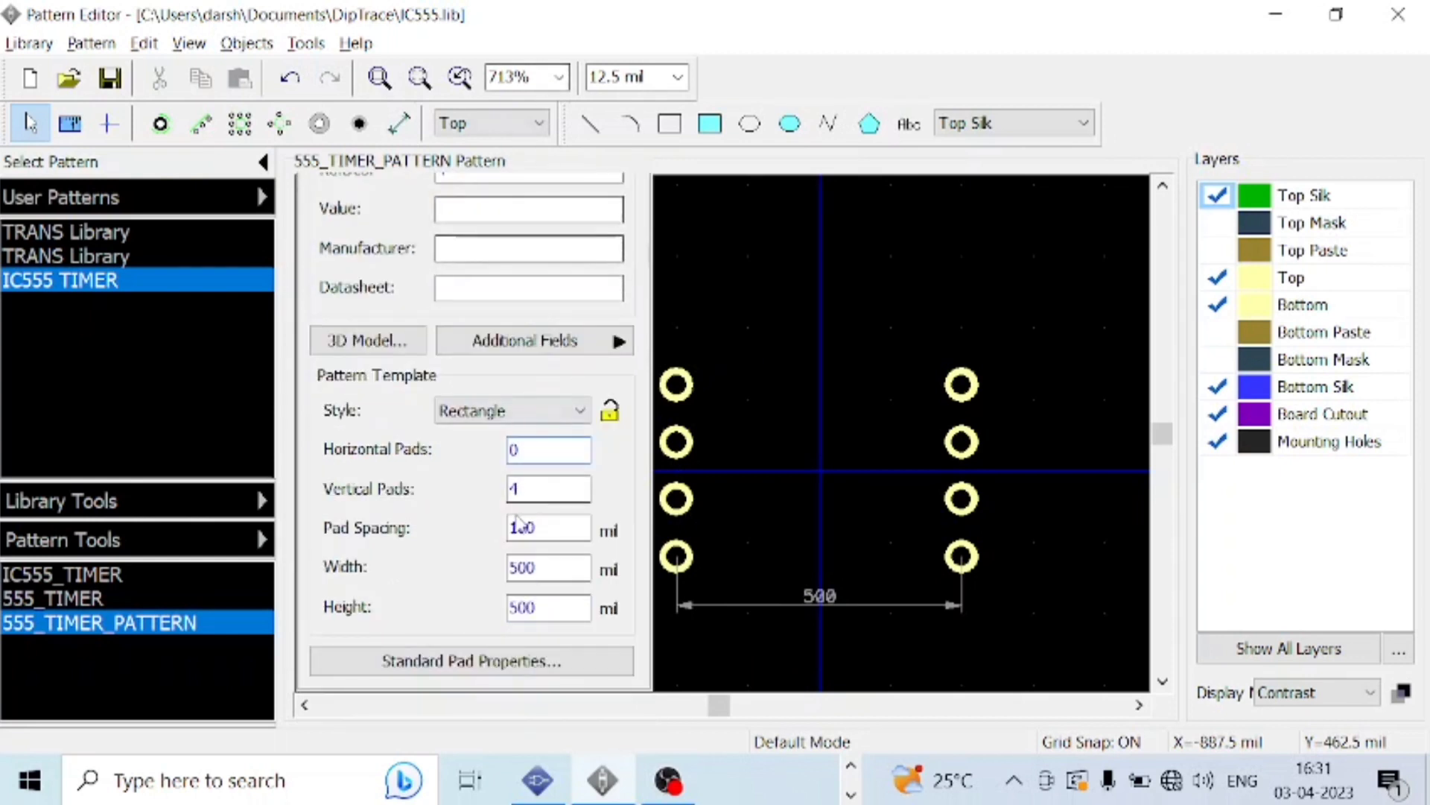
pyautogui.doubleClick(550, 572)
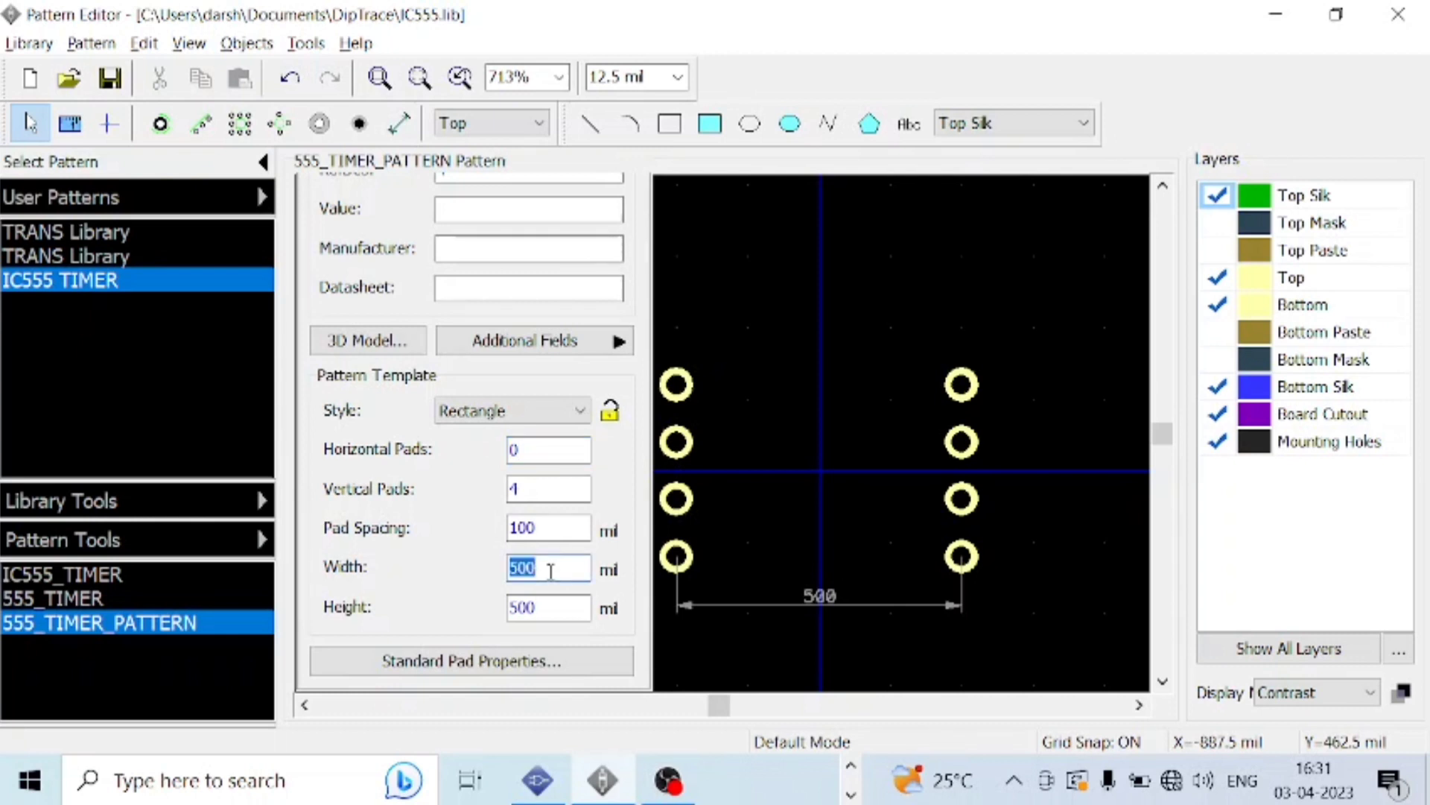
pyautogui.write('300')
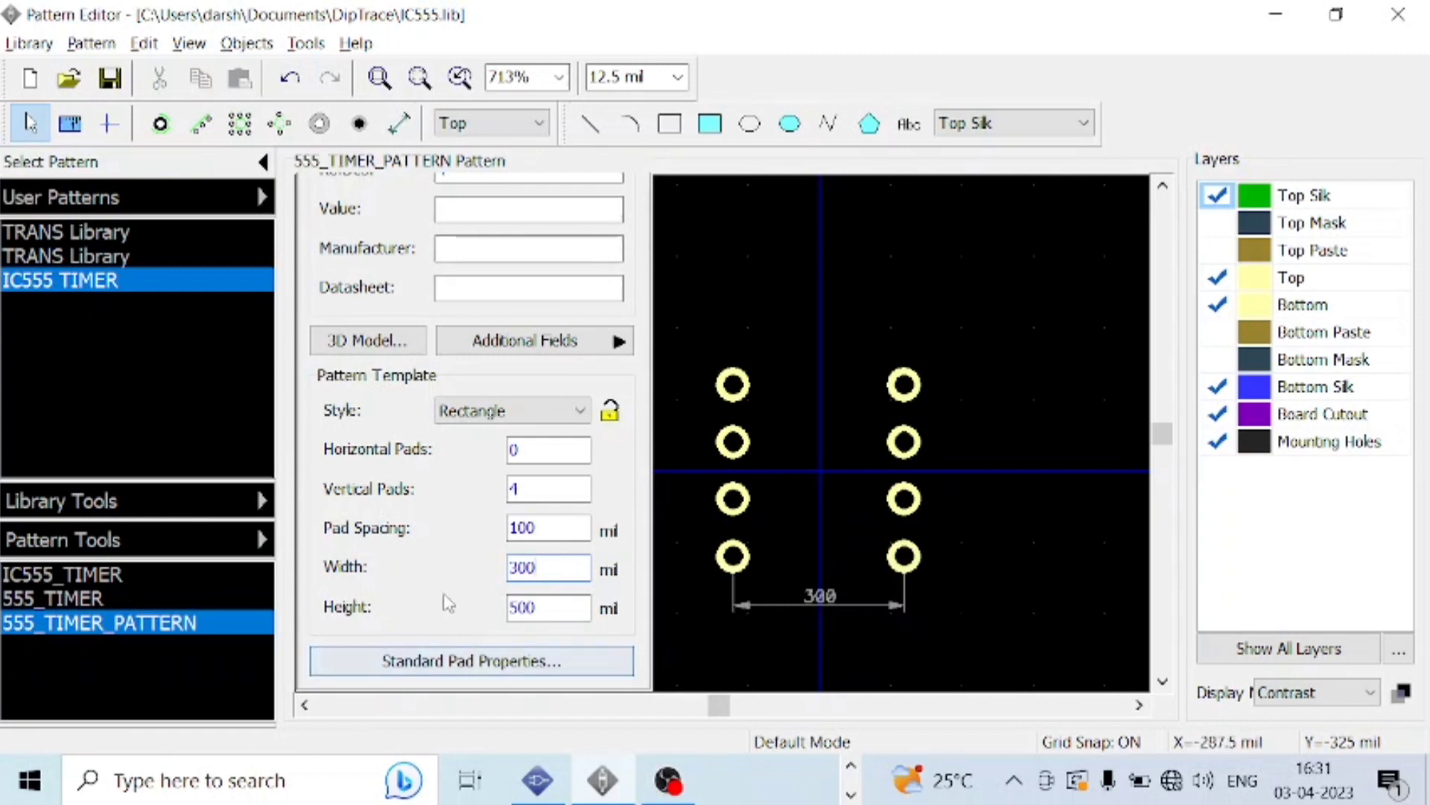
pyautogui.hotkey('ctrl', 's')
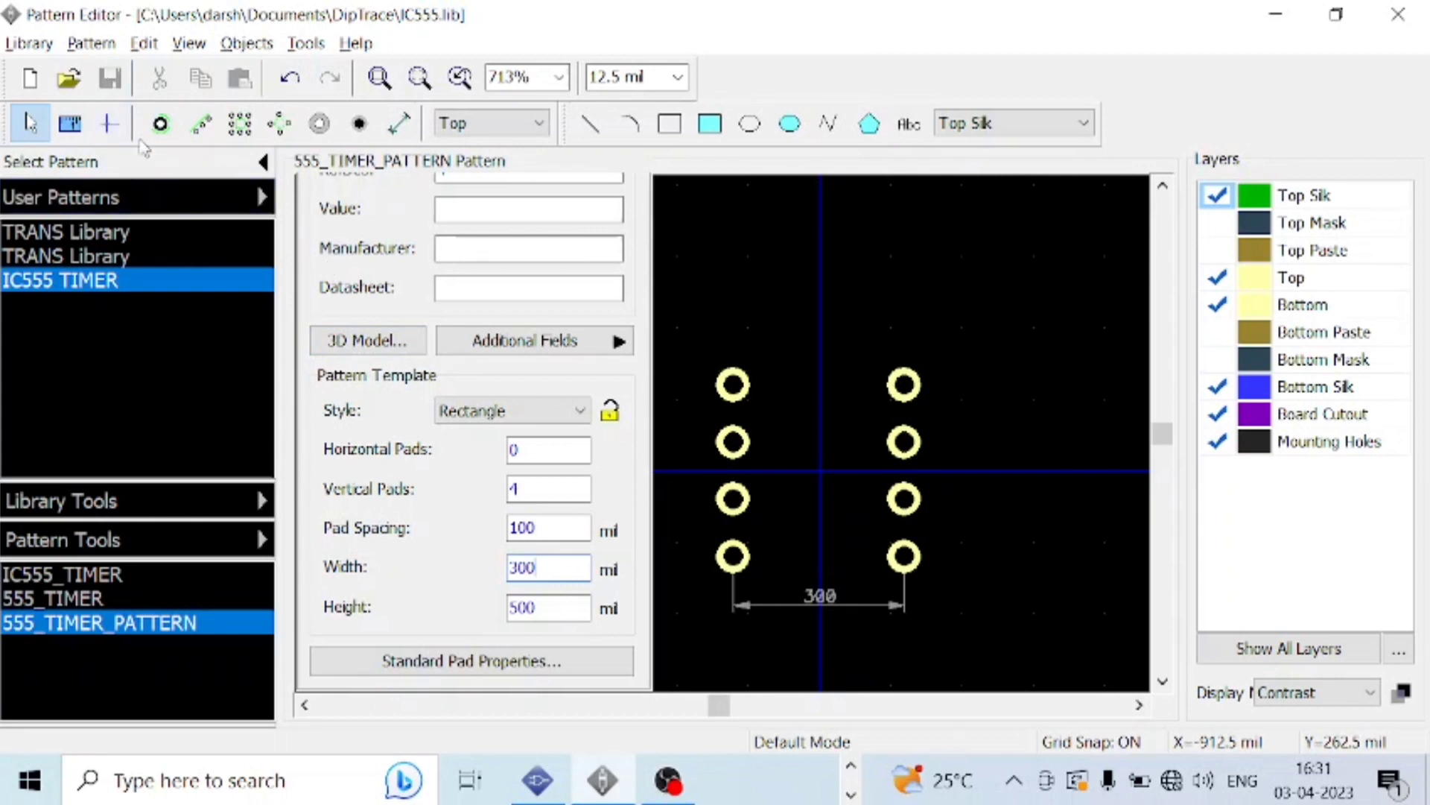
# Give pad 1 its own properties instead of the pattern's standard ones, with the Rectangle template and Through-Hole type.
pyautogui.click(263, 162)
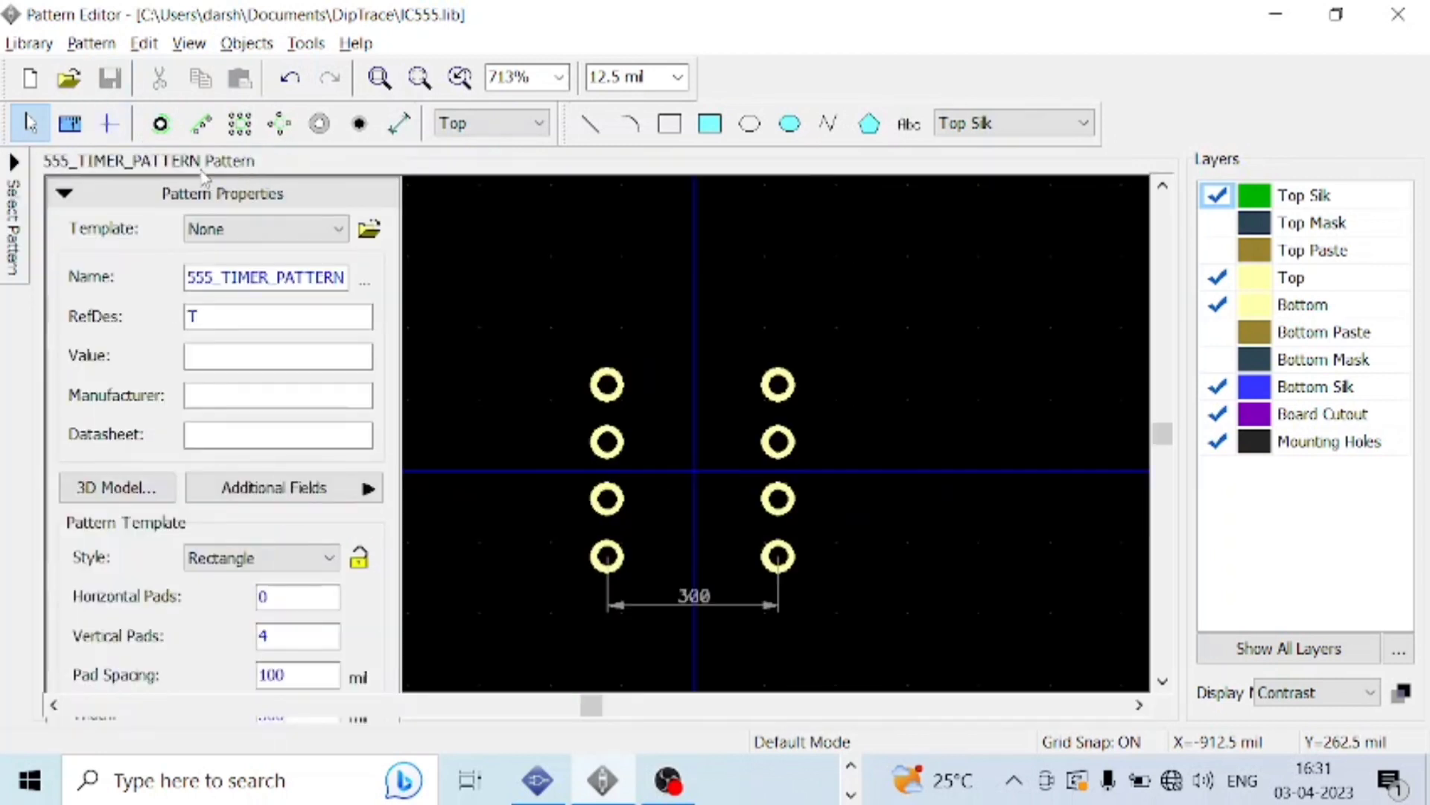
pyautogui.click(65, 193)
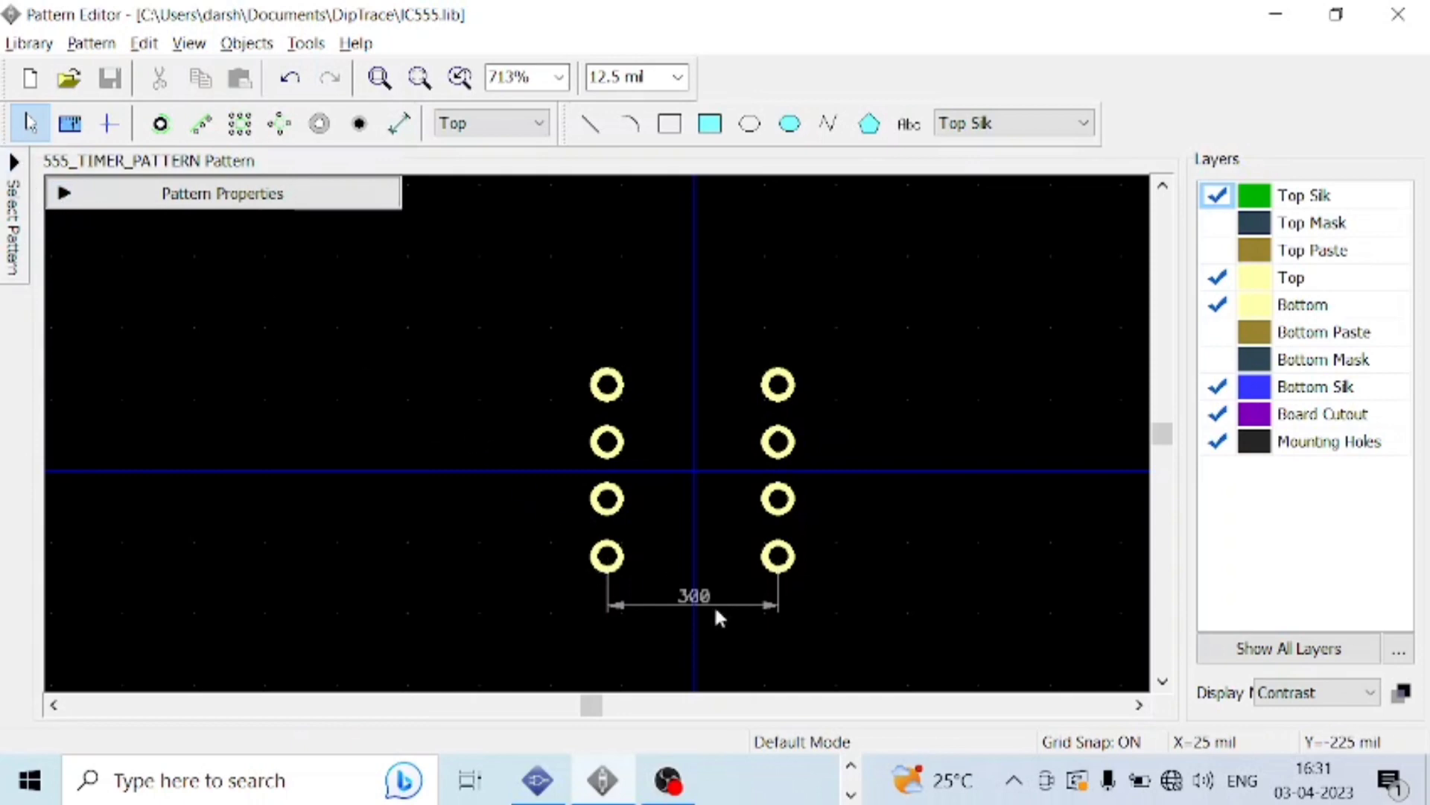
pyautogui.scroll(1, 736, 612)
pyautogui.scroll(1, 663, 354)
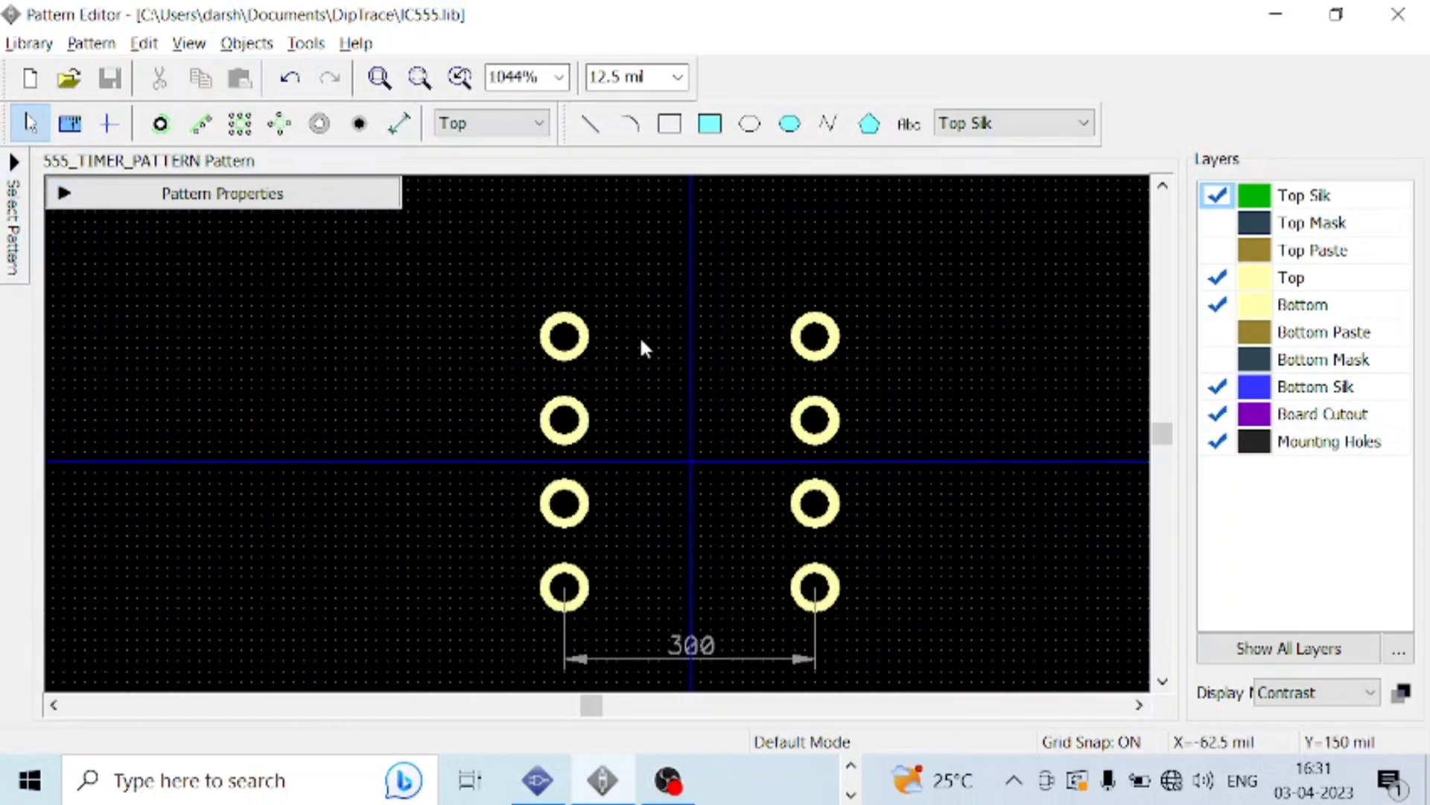
pyautogui.scroll(1, 611, 342)
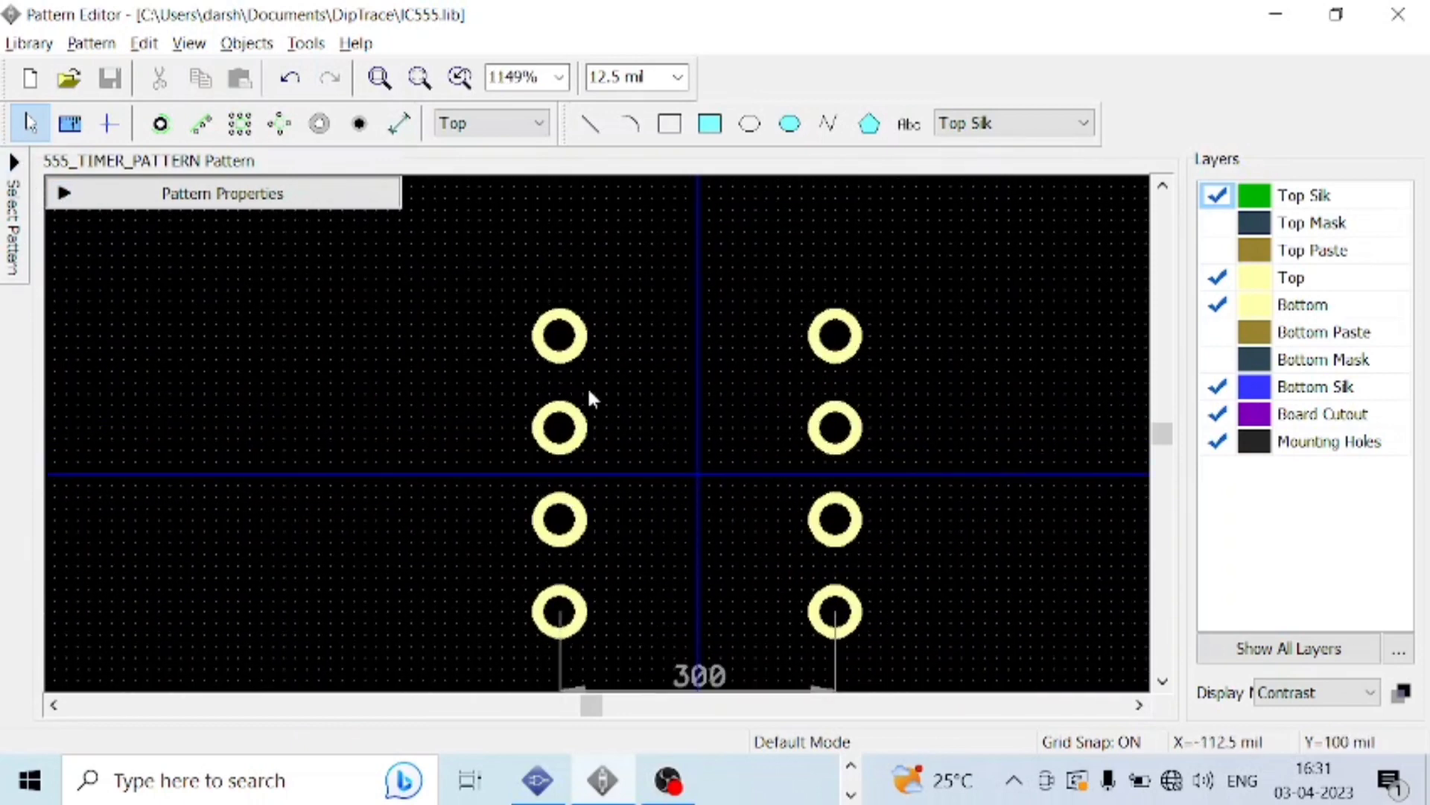
pyautogui.doubleClick(552, 328)
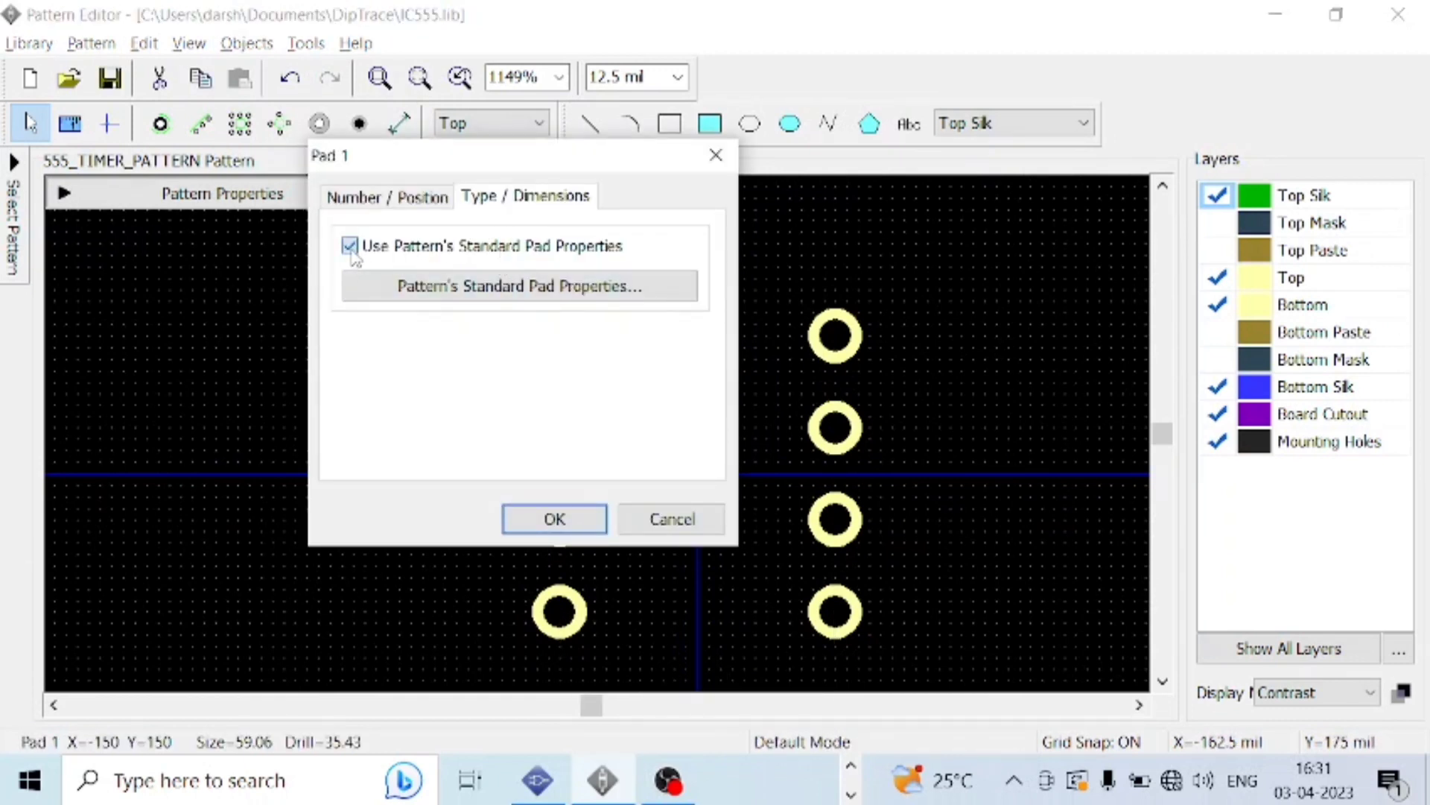
pyautogui.click(350, 247)
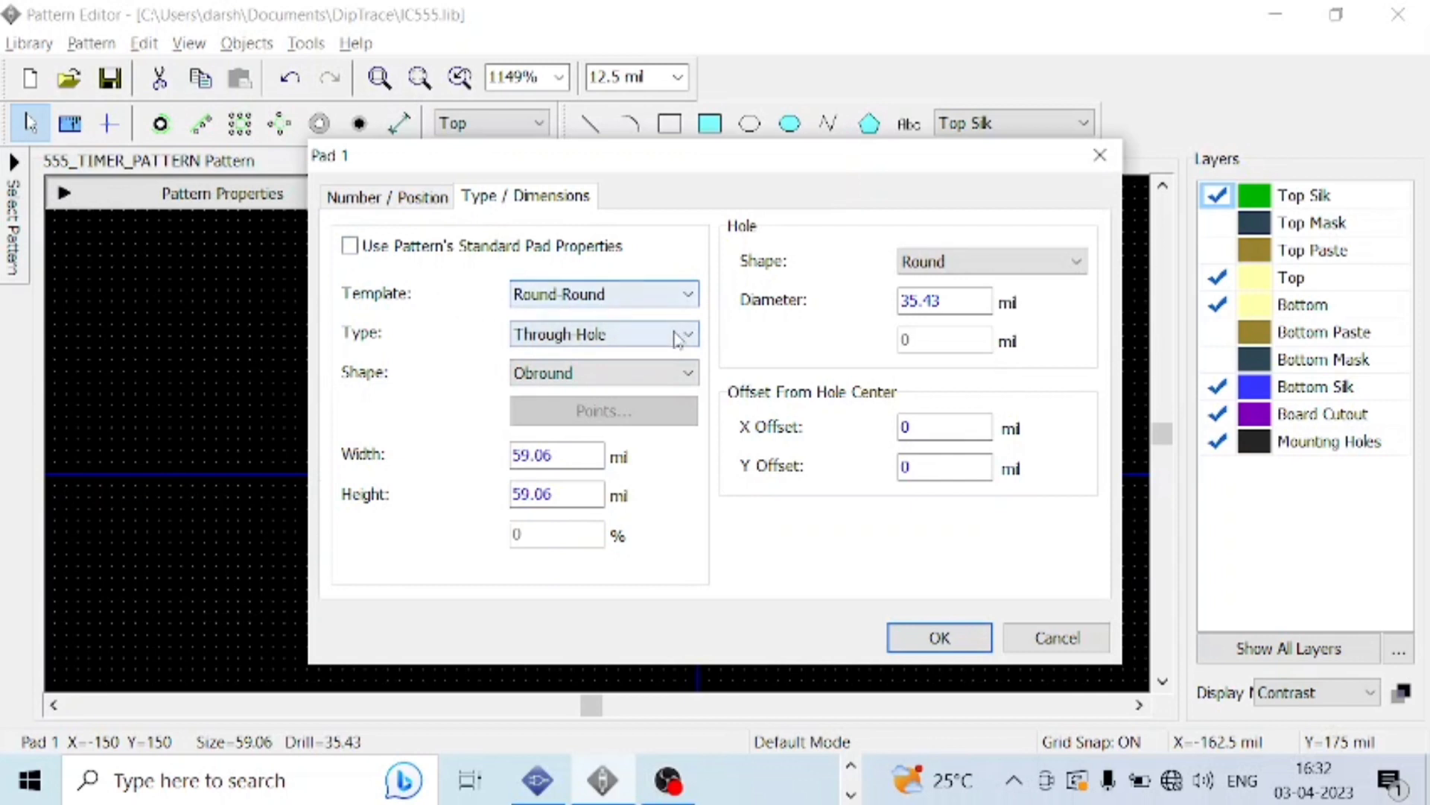
pyautogui.click(684, 294)
pyautogui.scroll(1, 657, 351)
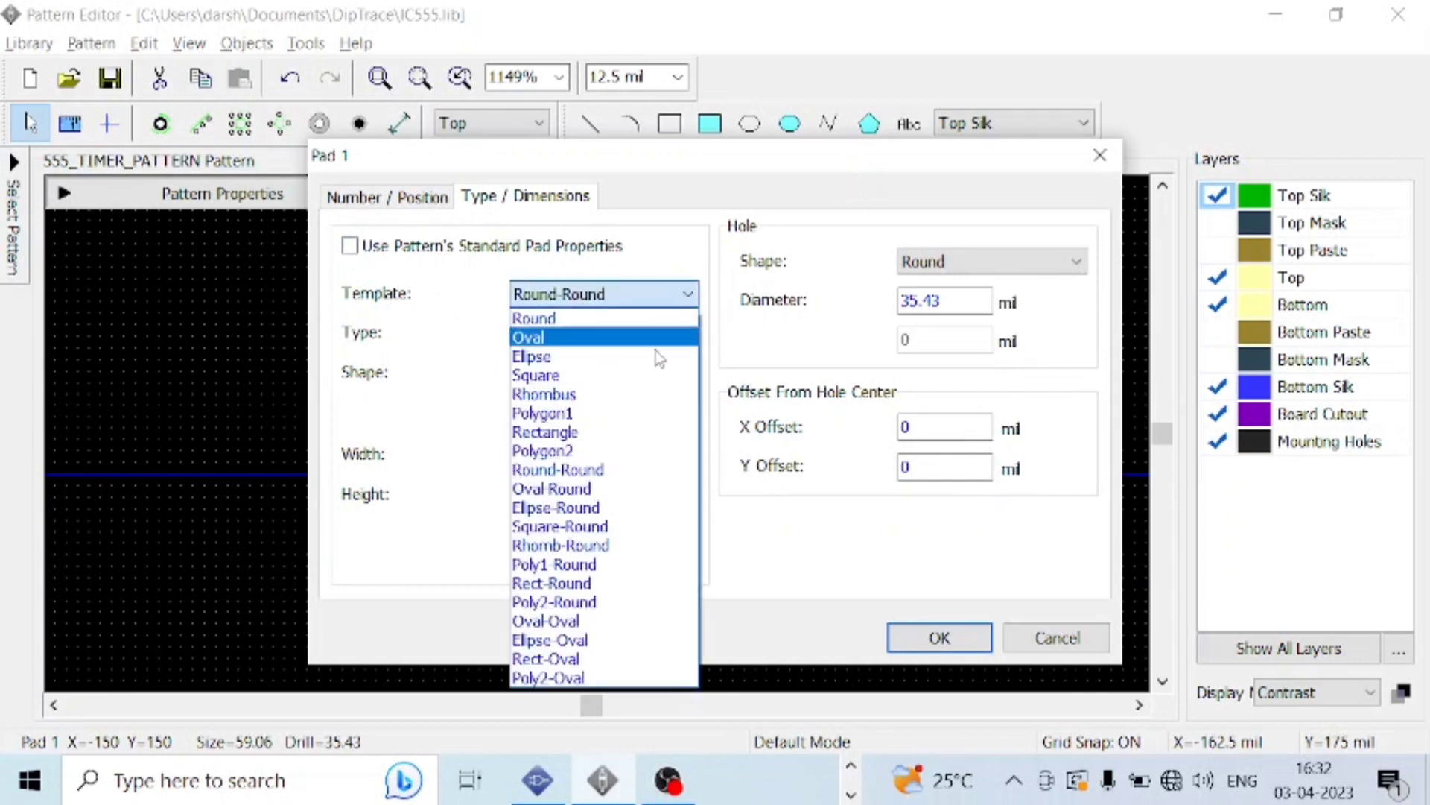
pyautogui.click(624, 433)
pyautogui.click(628, 339)
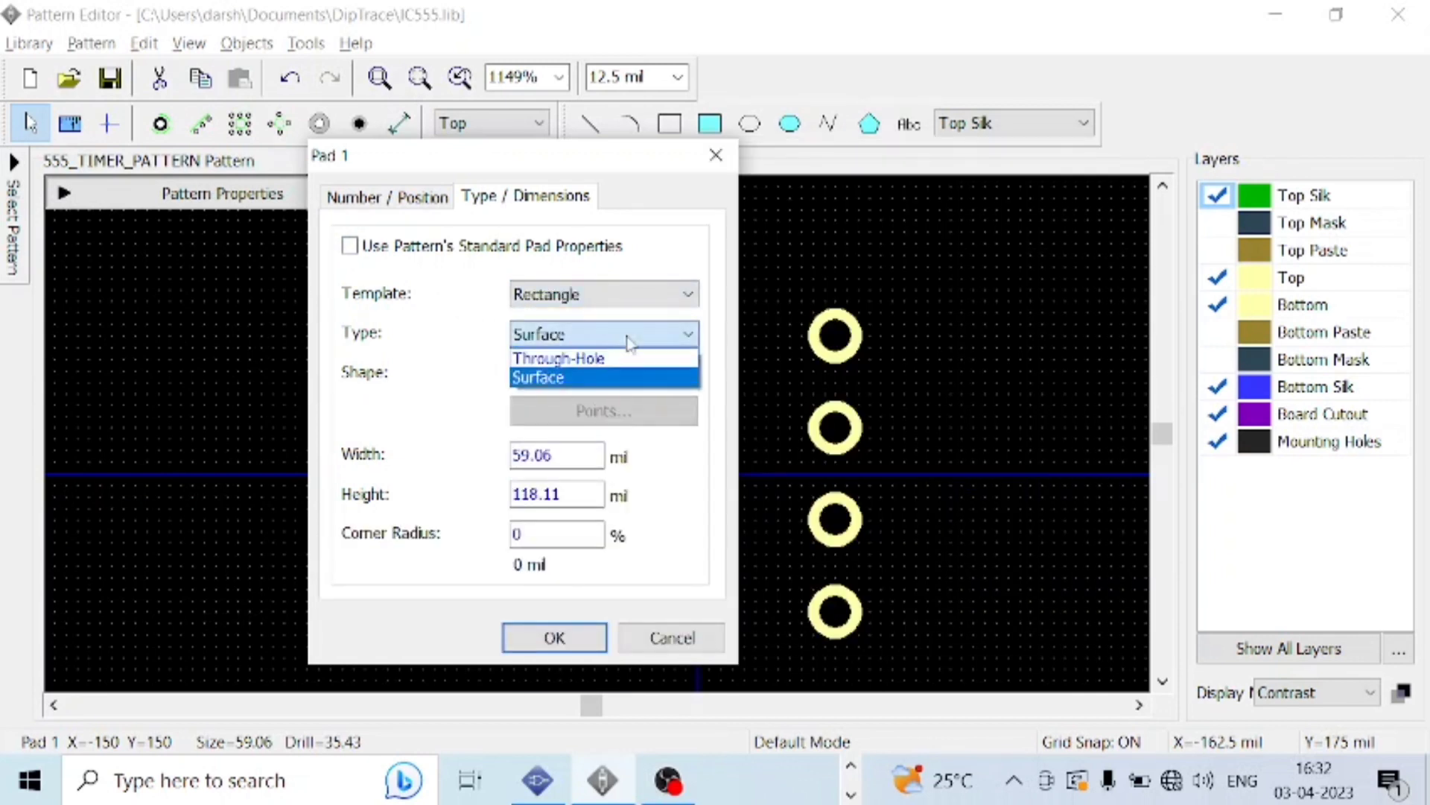
pyautogui.click(616, 360)
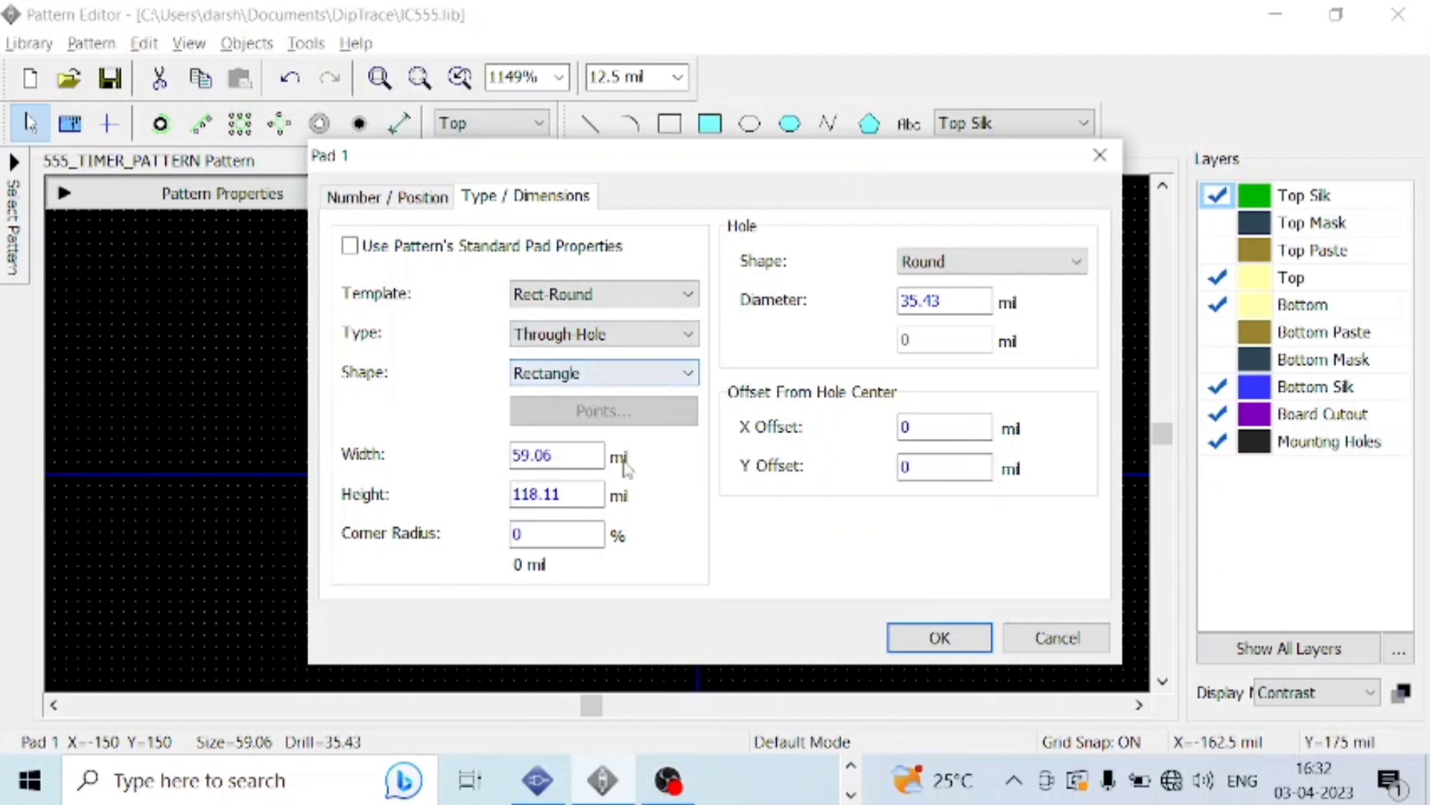
# Set pad 1's height to 59.06 mil and apply the pad properties.
pyautogui.doubleClick(579, 495)
pyautogui.write('59')
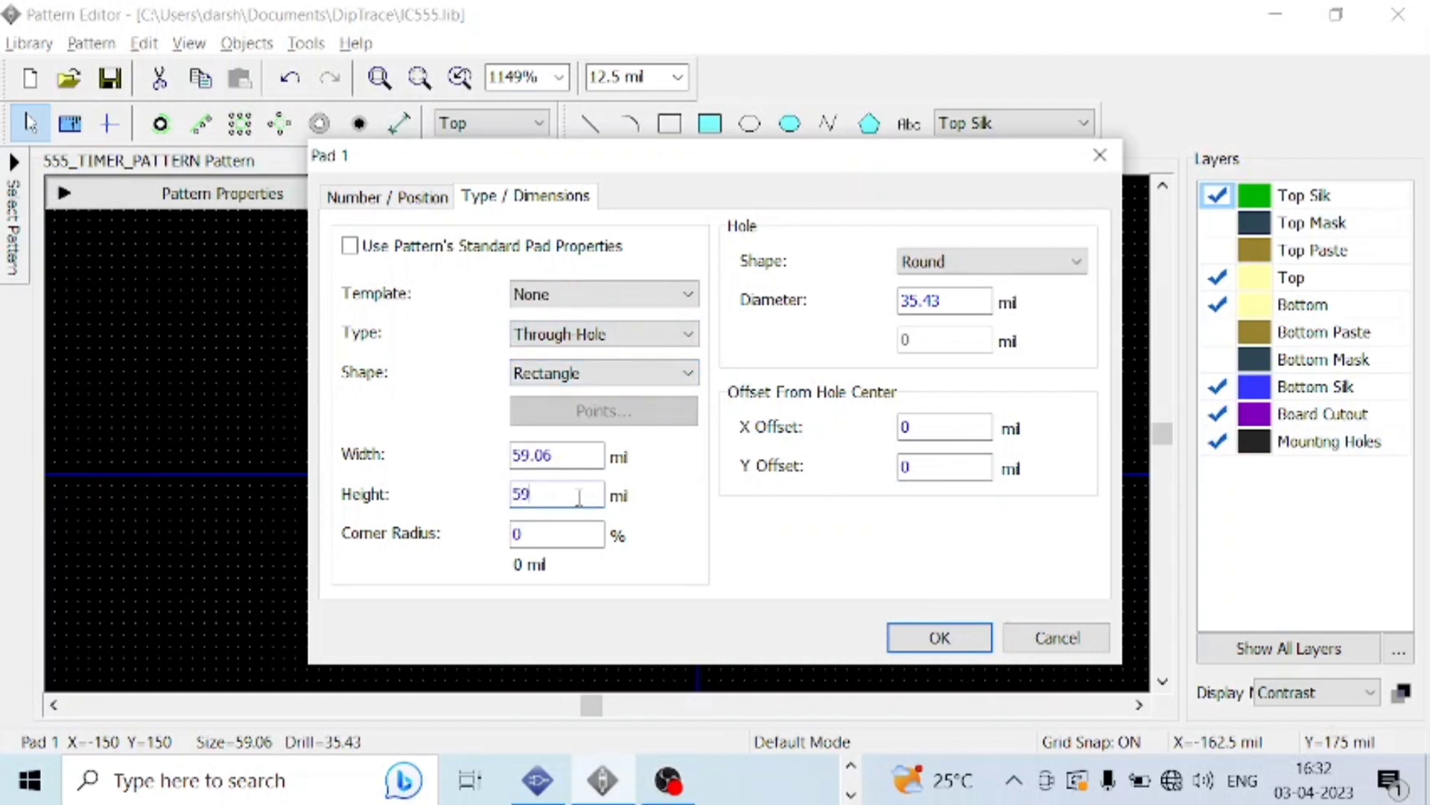
pyautogui.write('.06')
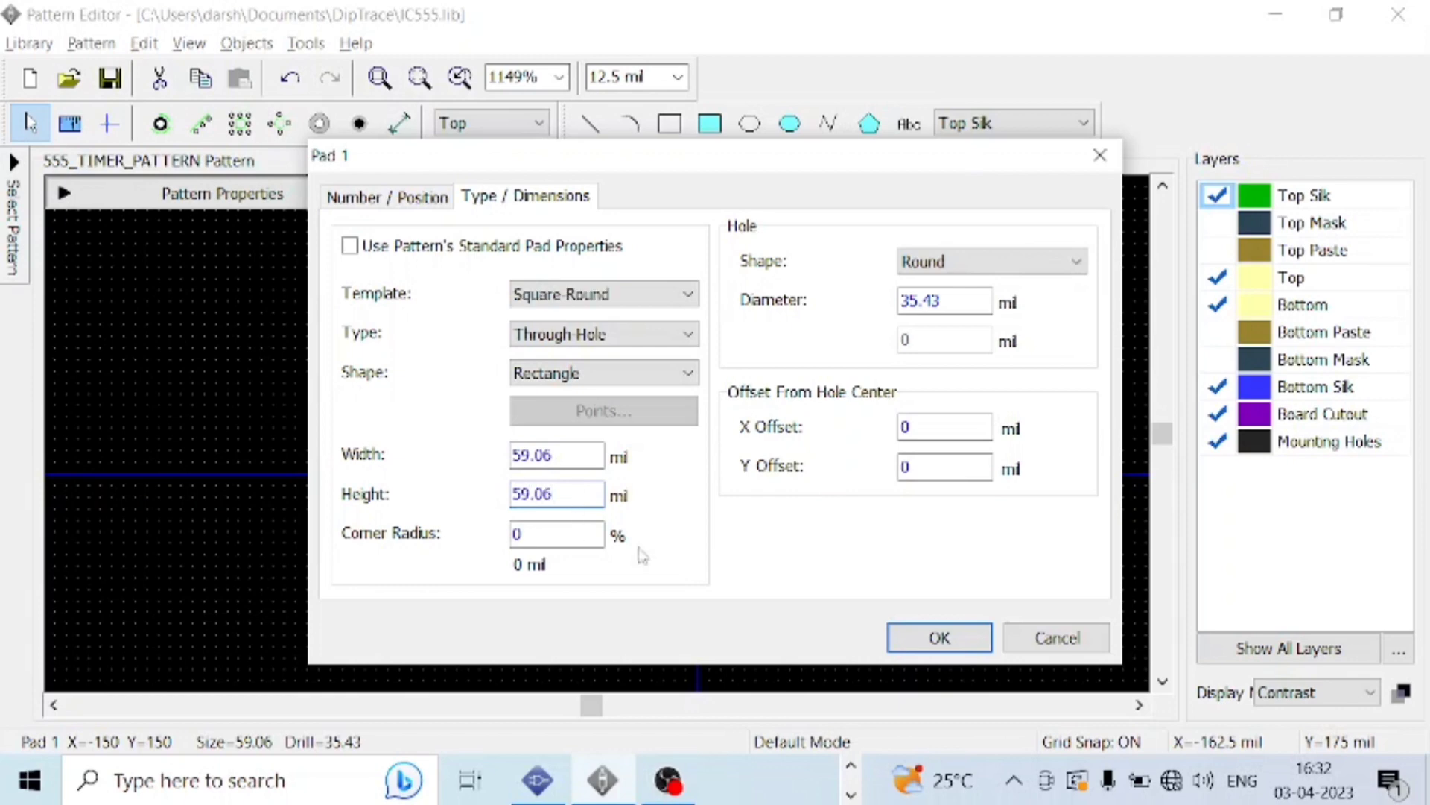
pyautogui.click(938, 636)
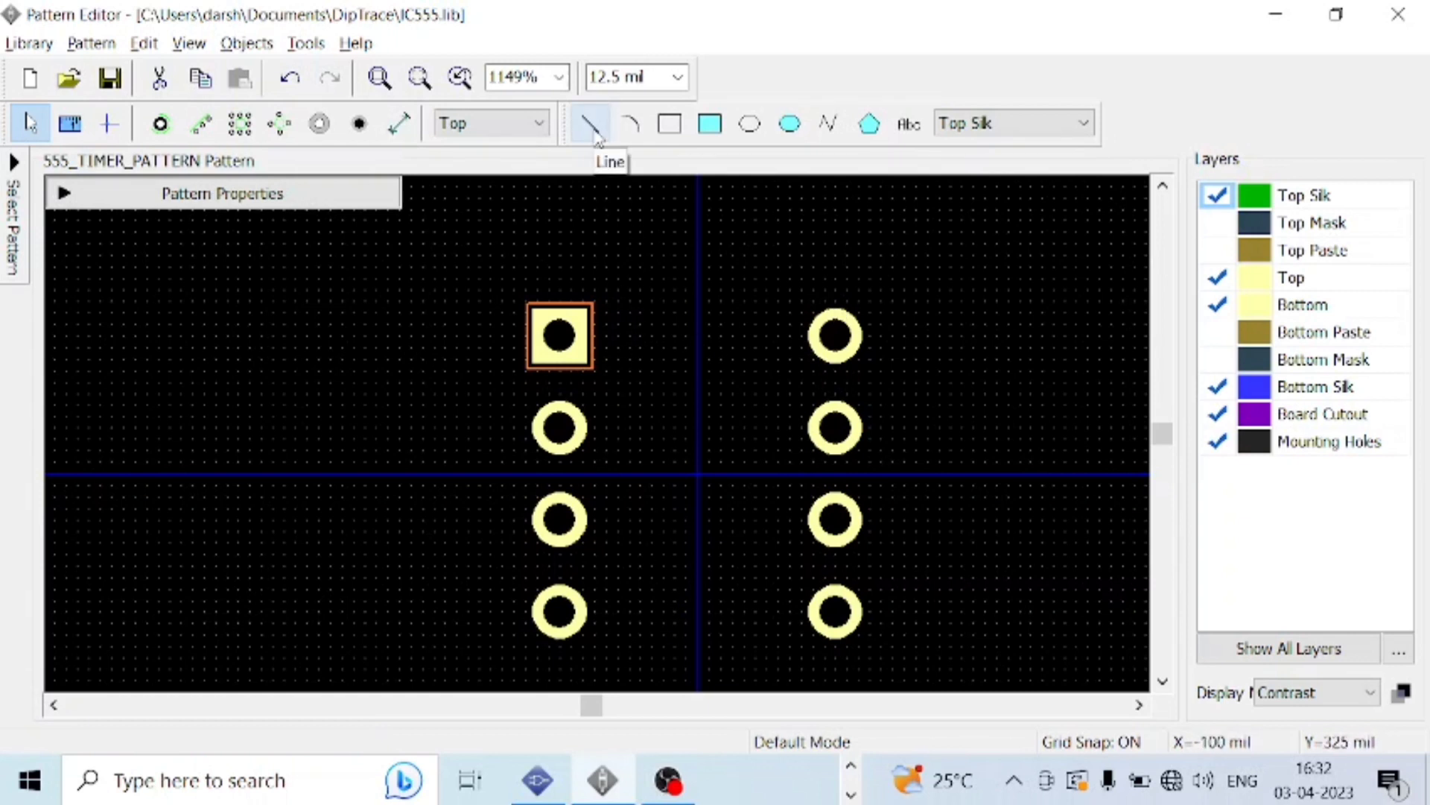
# Draw an unfilled Top Silk rectangle about 350 mil tall, filling the gap between the two pad columns, as the IC body outline.
pyautogui.scroll(2, 706, 332)
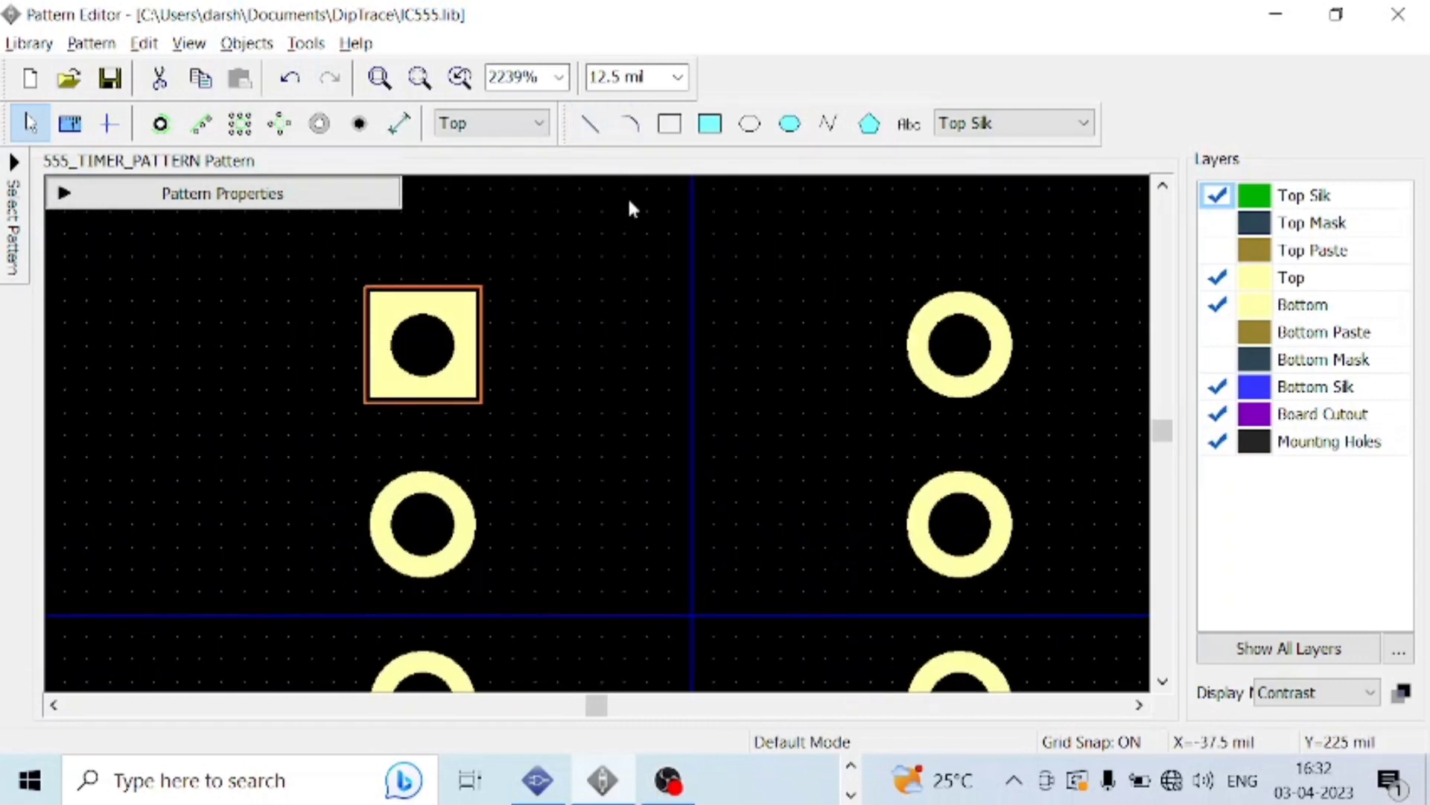
pyautogui.click(669, 124)
pyautogui.scroll(-5, 620, 327)
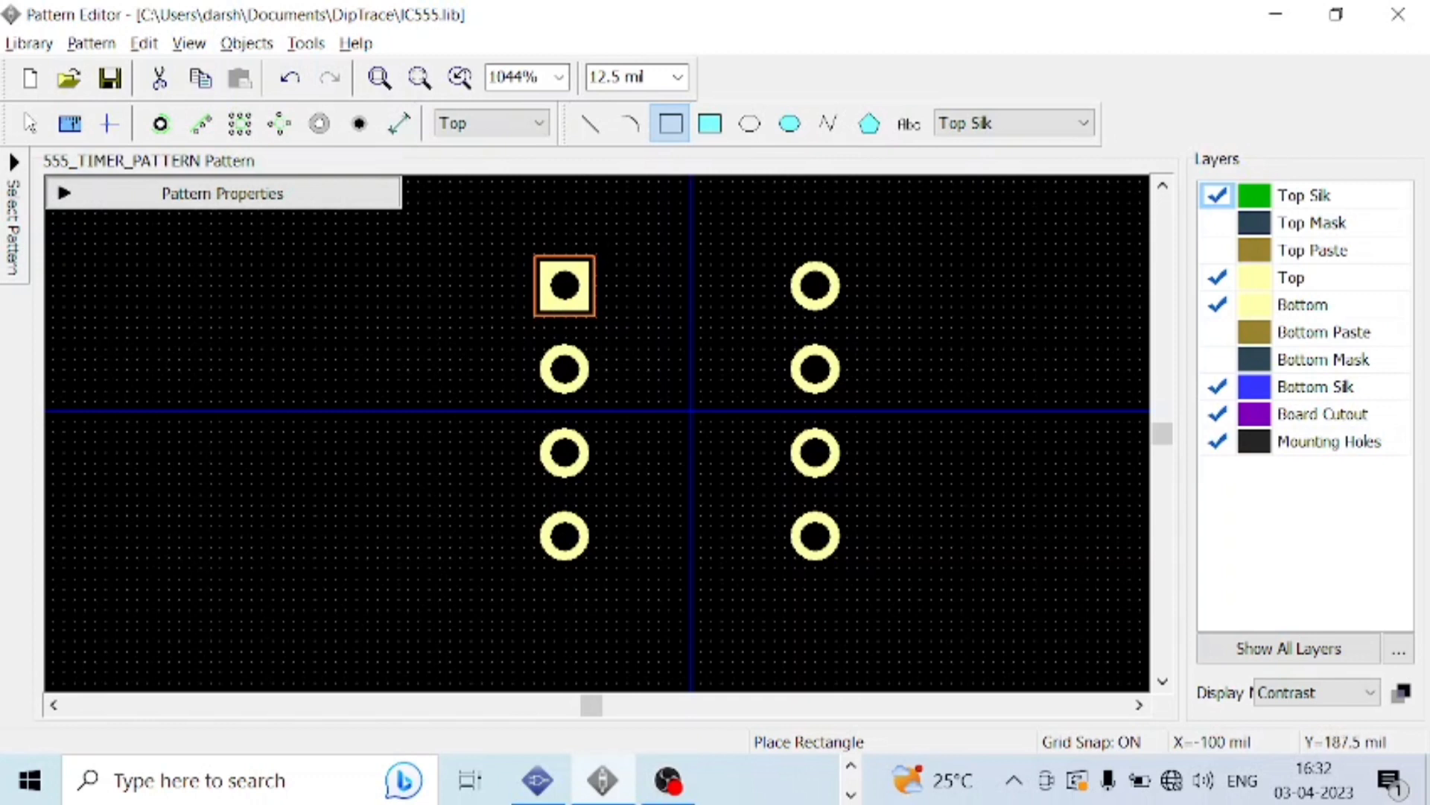
pyautogui.click(608, 254)
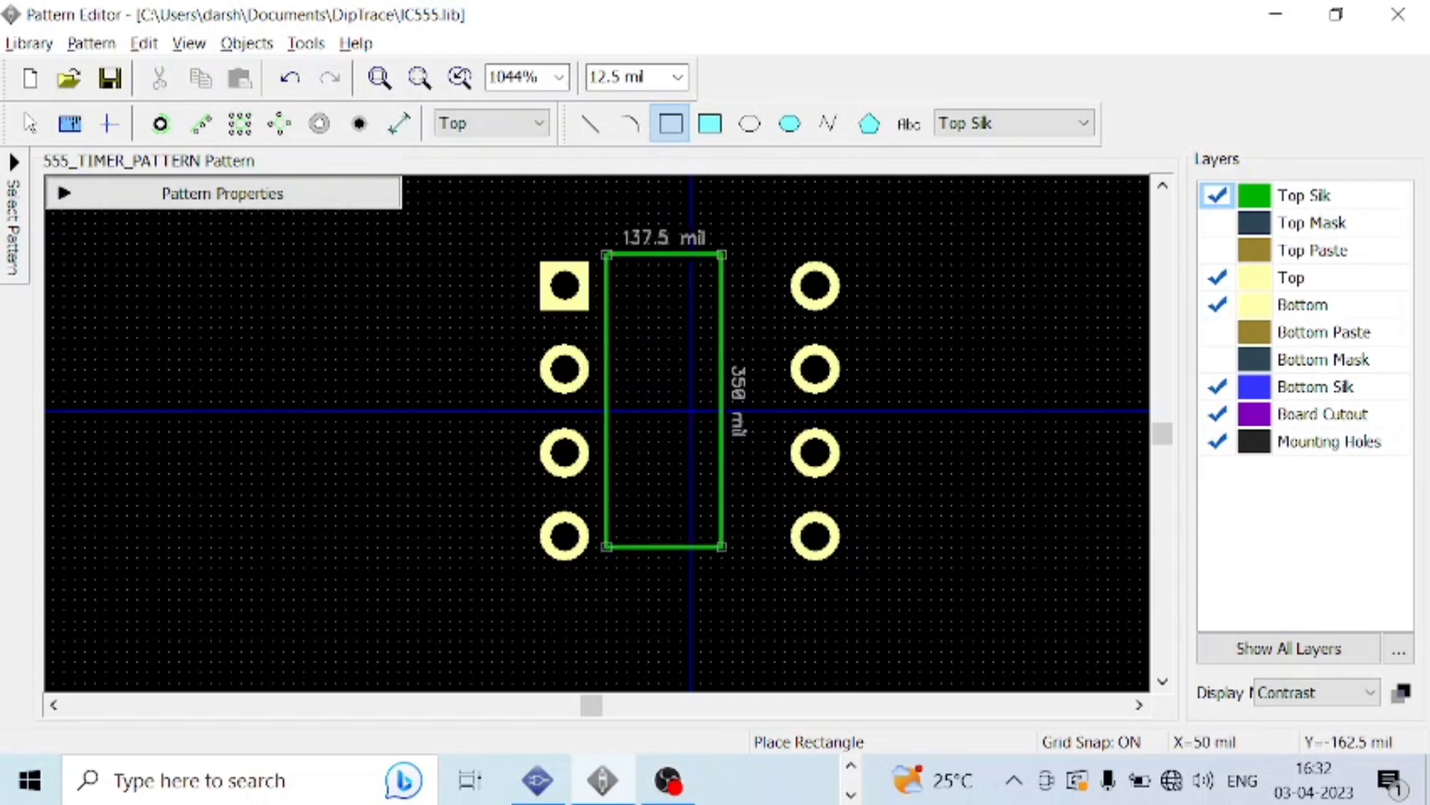
pyautogui.click(775, 547)
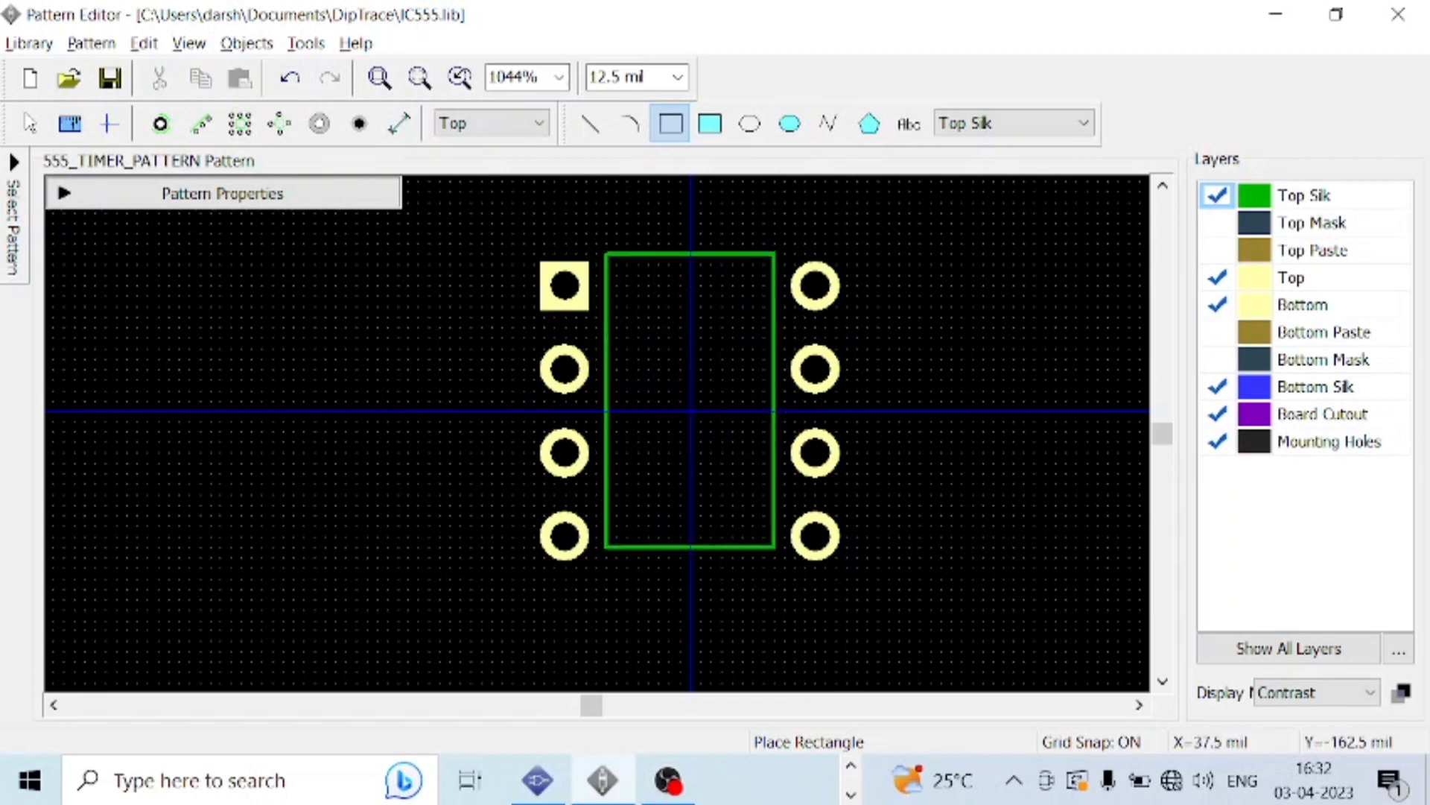
# Draw a downward semicircular notch with a radius of about 25 mil, centred on the body outline's upper edge.
pyautogui.click(628, 127)
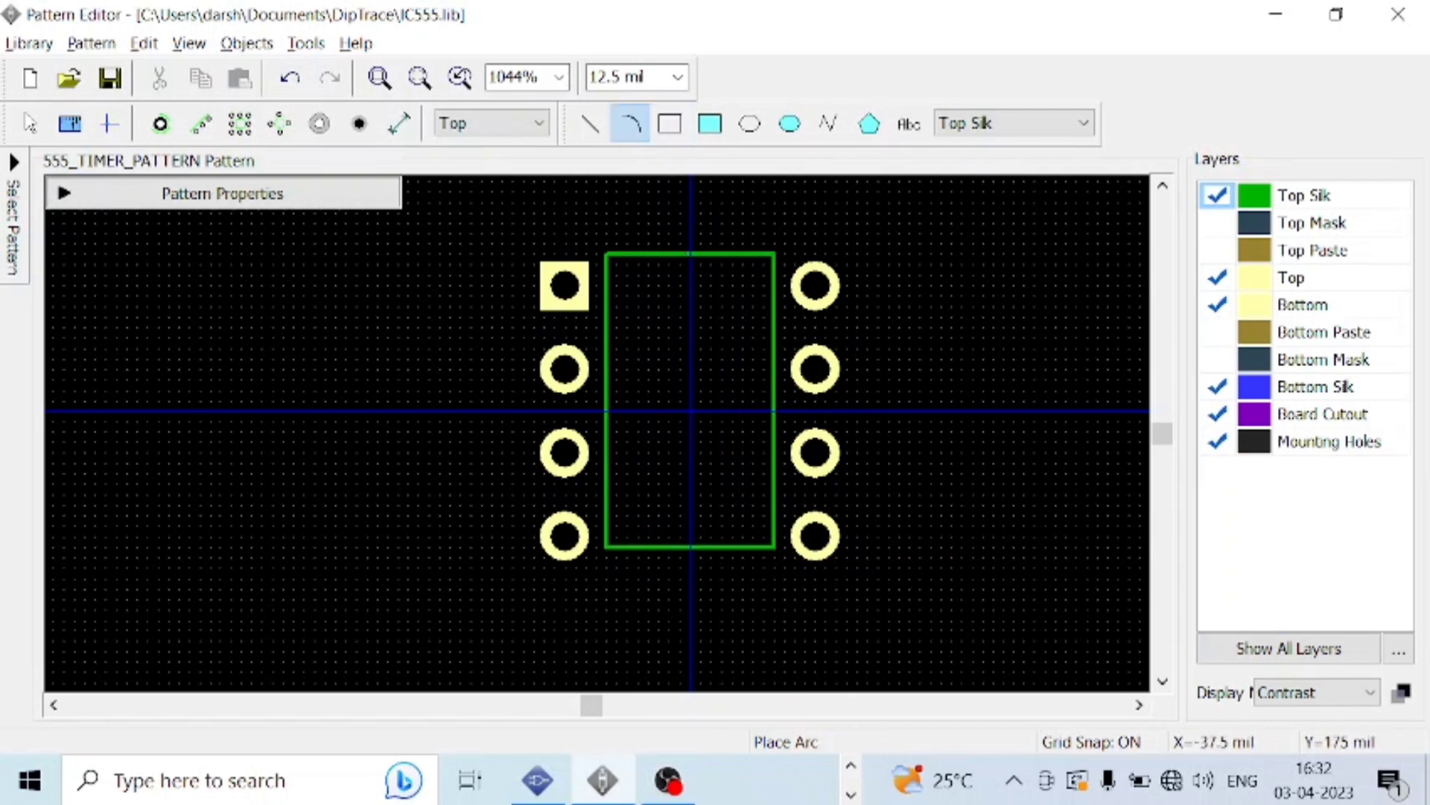
pyautogui.scroll(2, 692, 285)
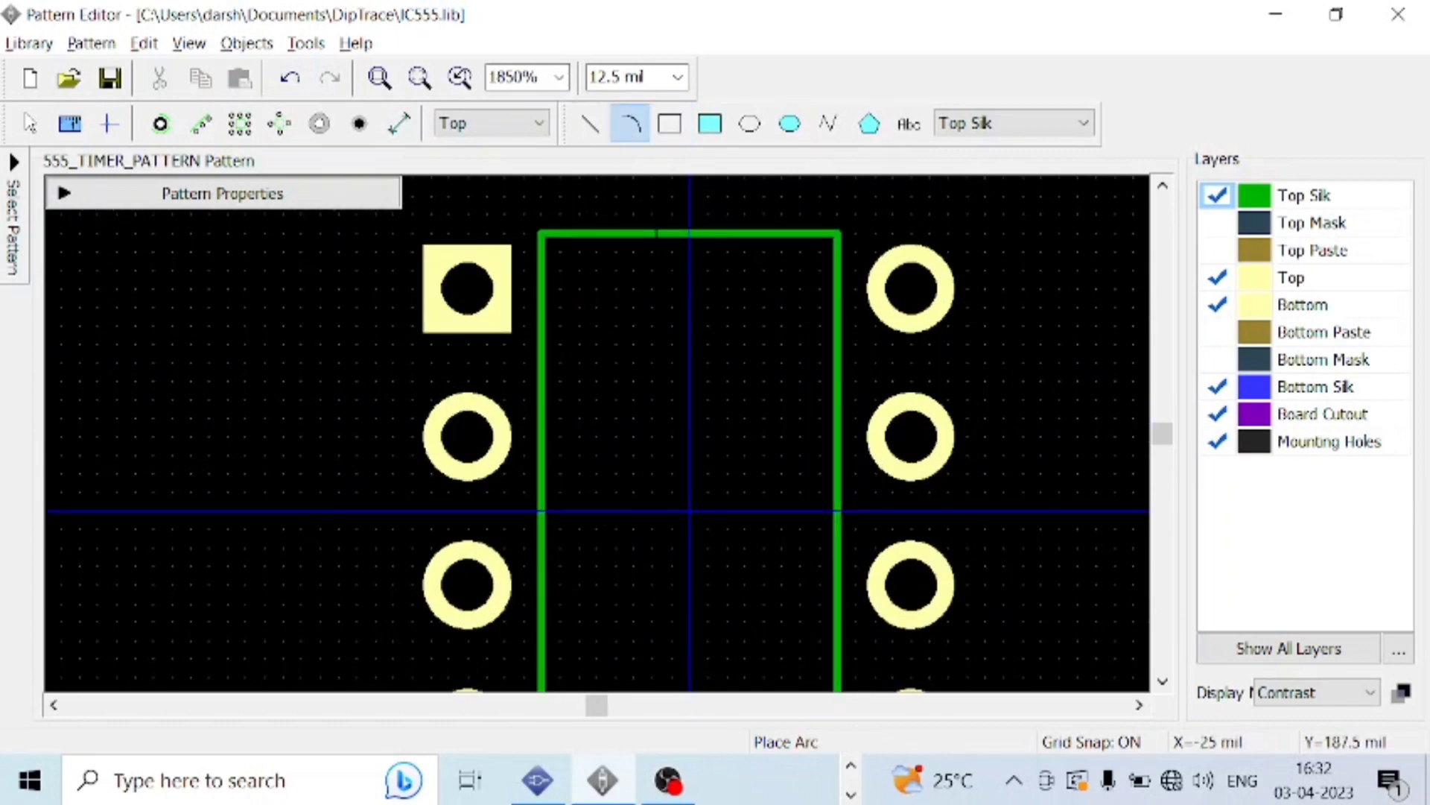
pyautogui.click(653, 233)
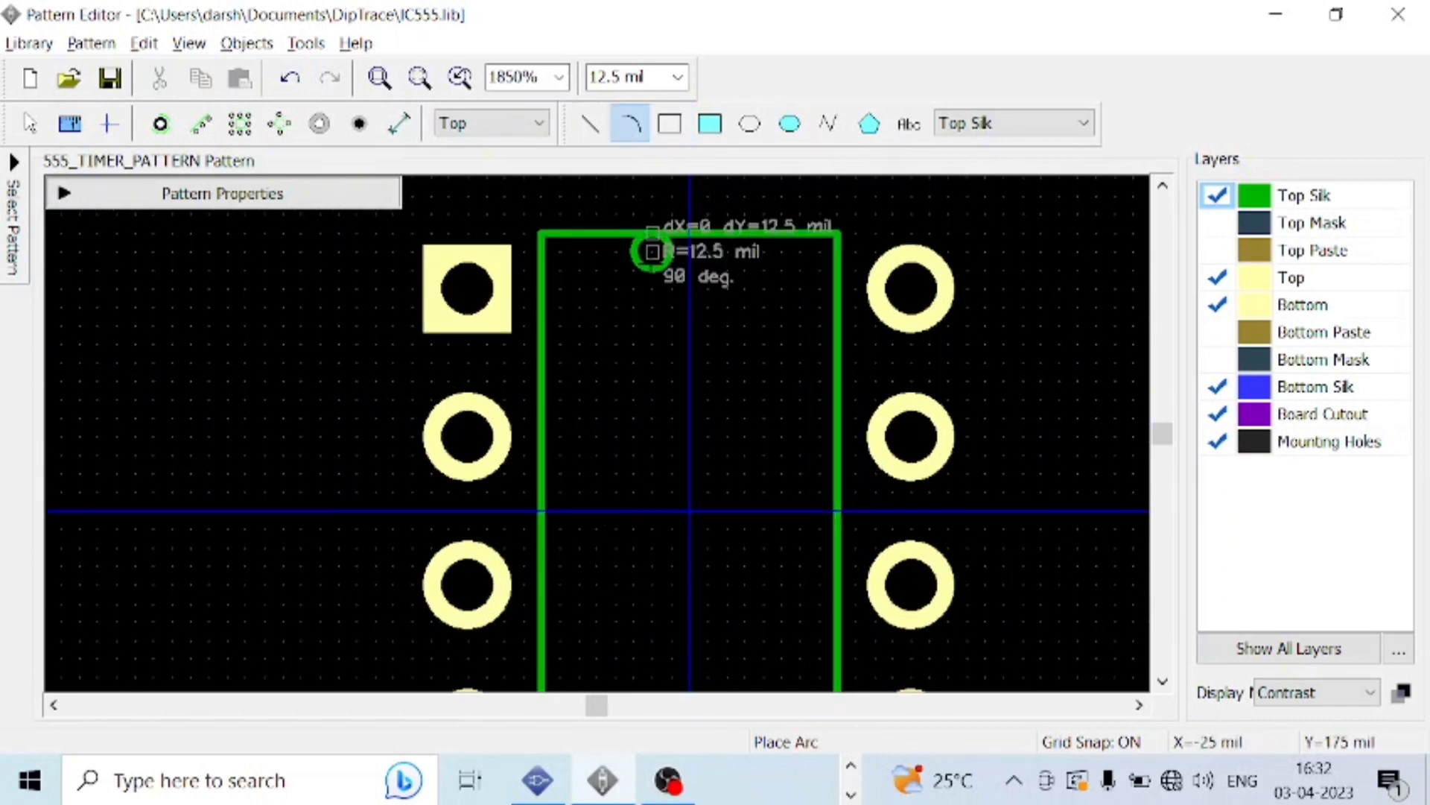
pyautogui.click(689, 233)
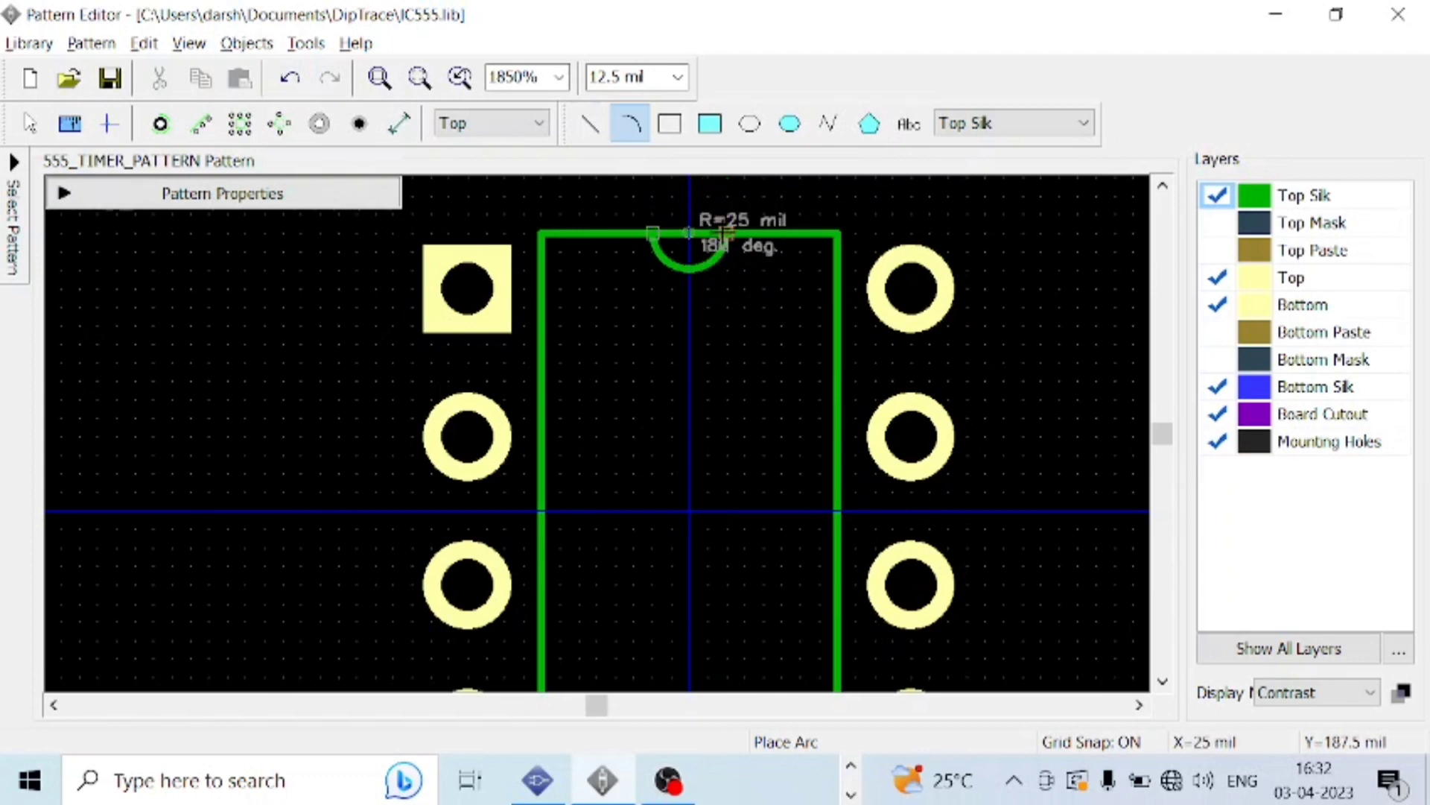
pyautogui.click(726, 233)
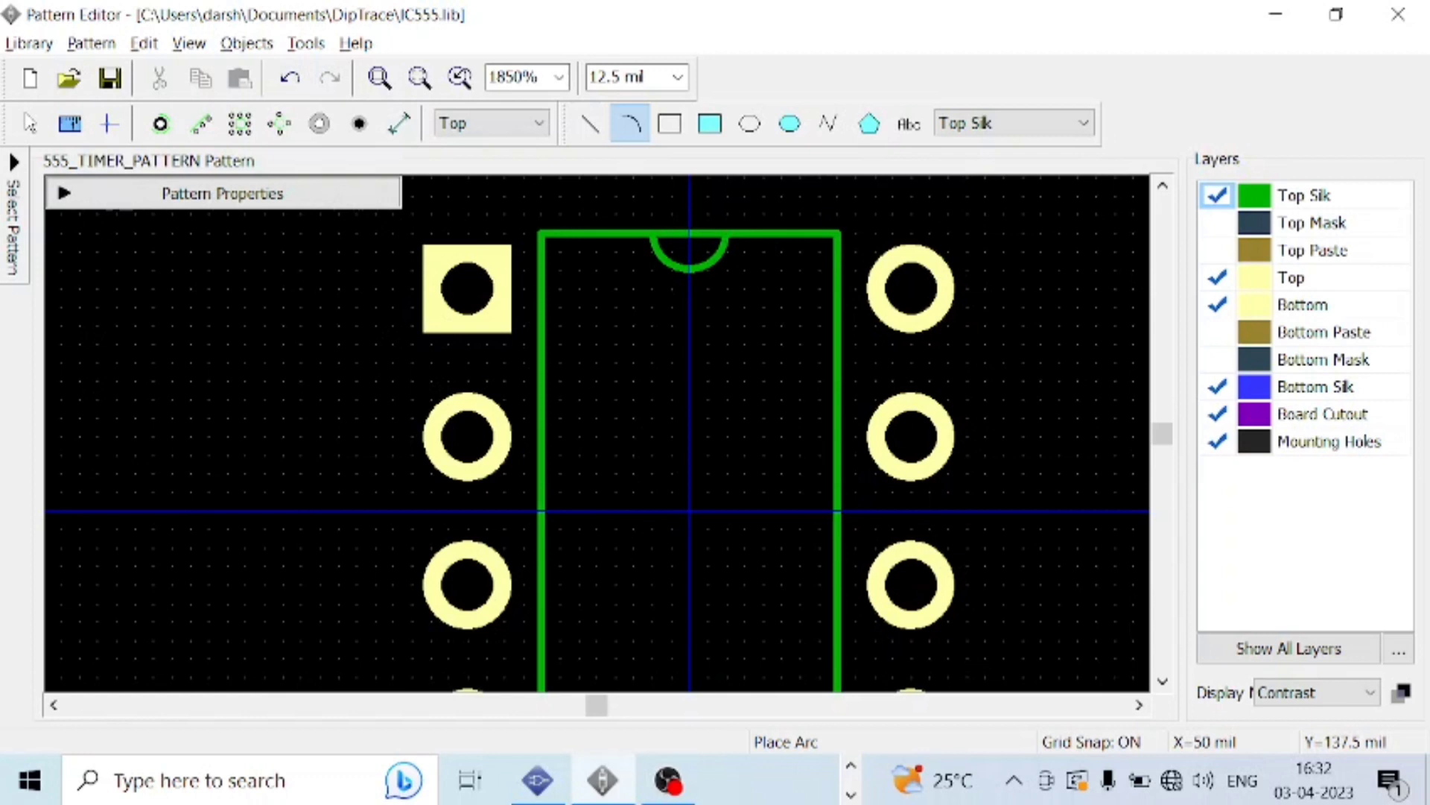
pyautogui.press('Escape')
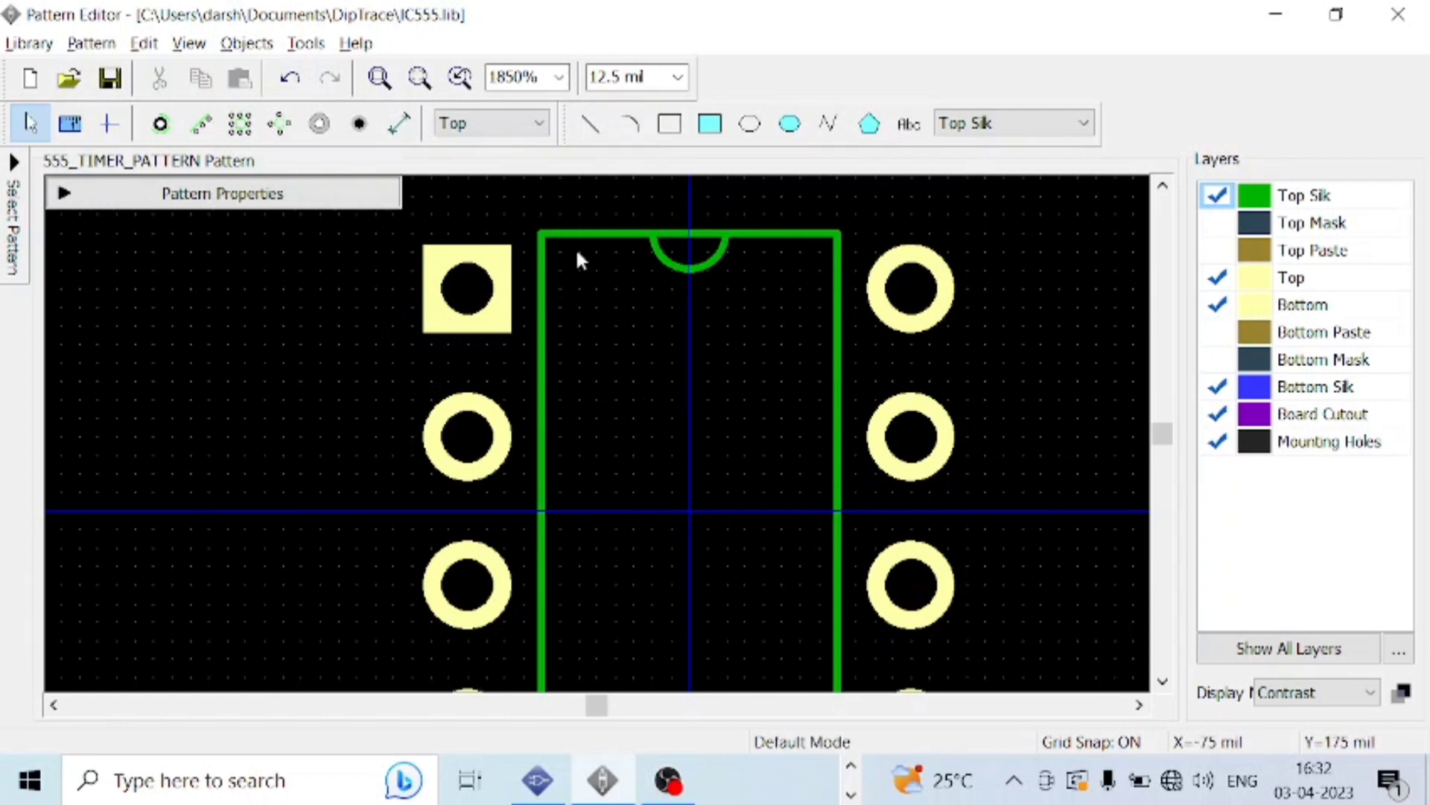
# Delete the body outline rectangle and draw a 75 mil Top Silk line from the notch's left end toward pad 1's column.
pyautogui.click(596, 240)
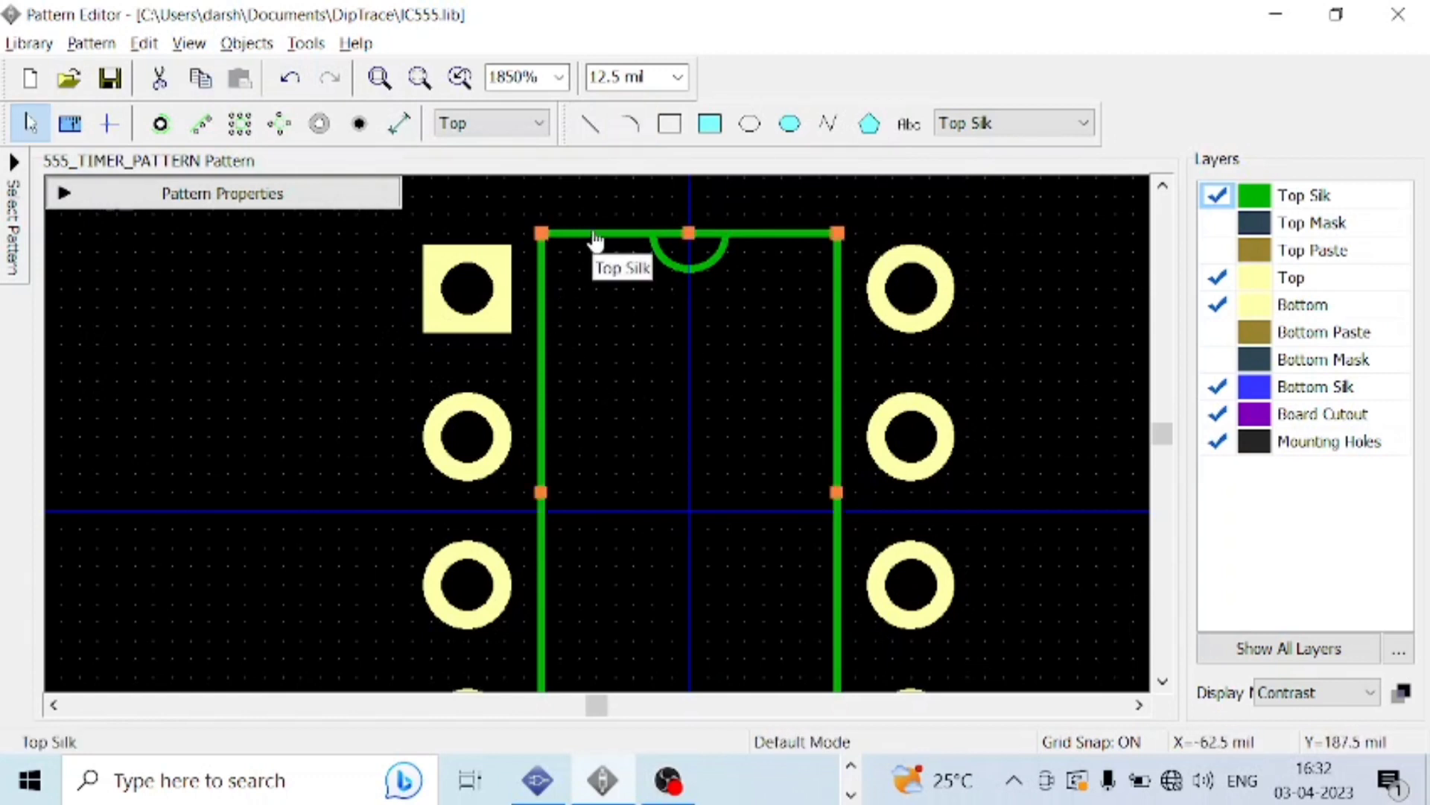
pyautogui.press('Delete')
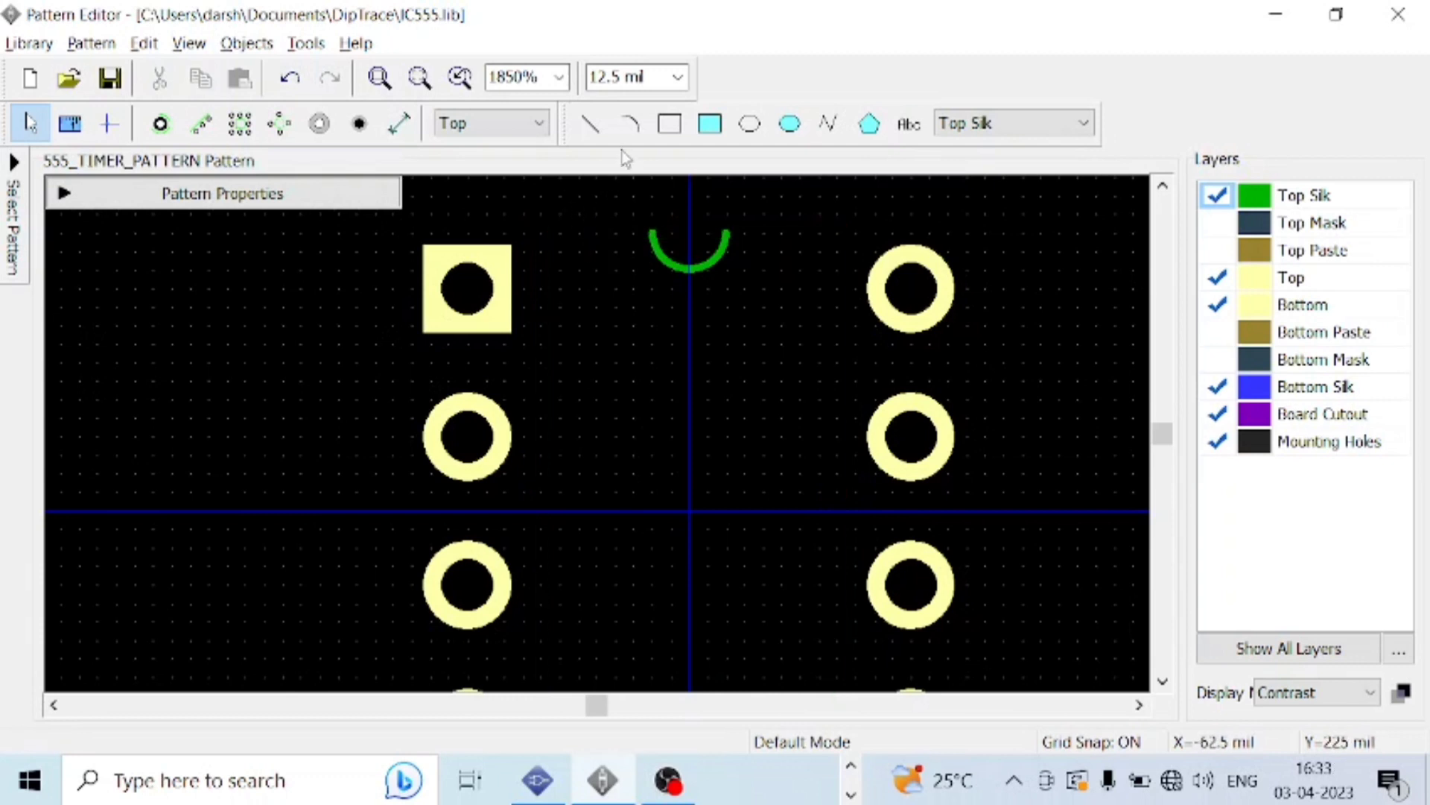
pyautogui.click(590, 124)
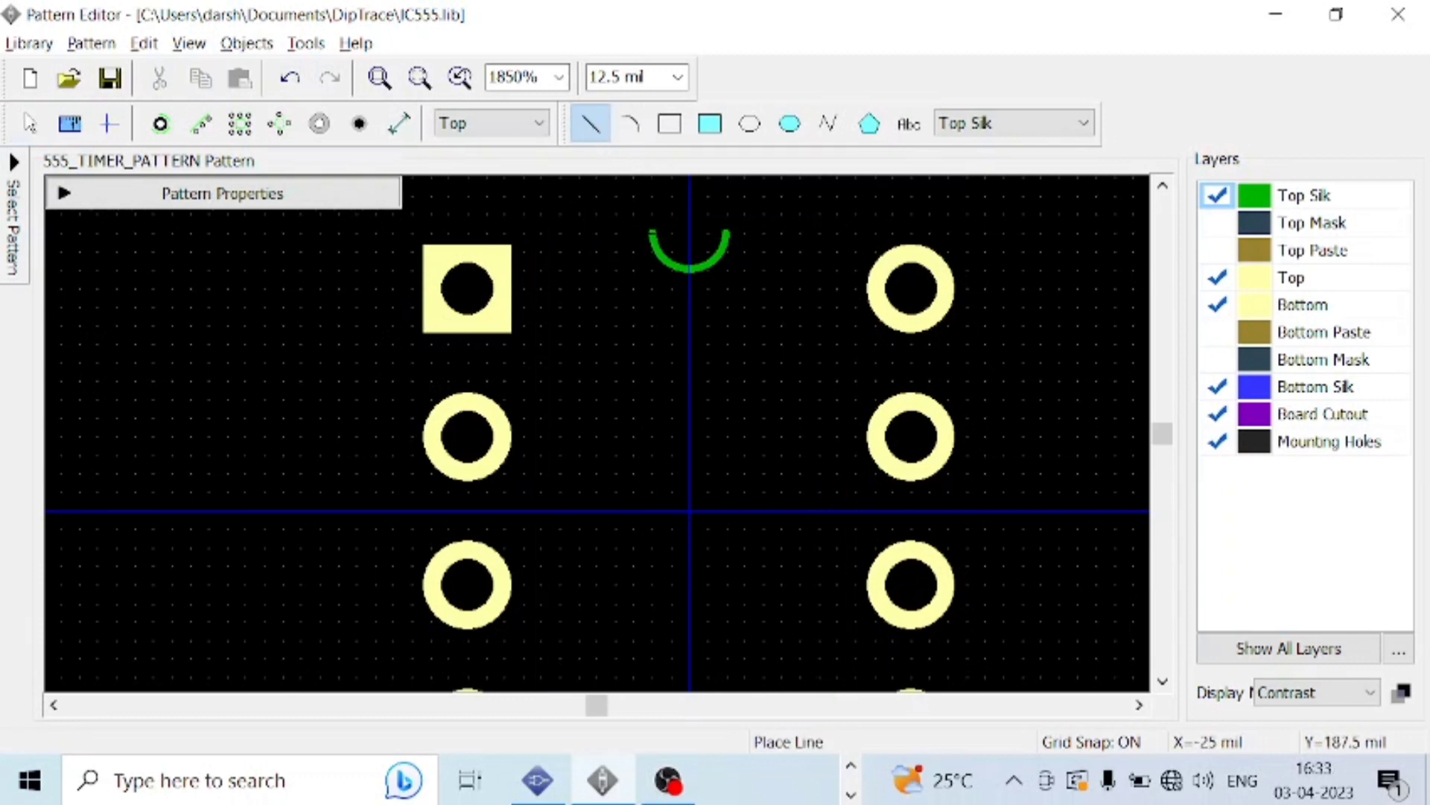
pyautogui.click(653, 234)
pyautogui.click(538, 233)
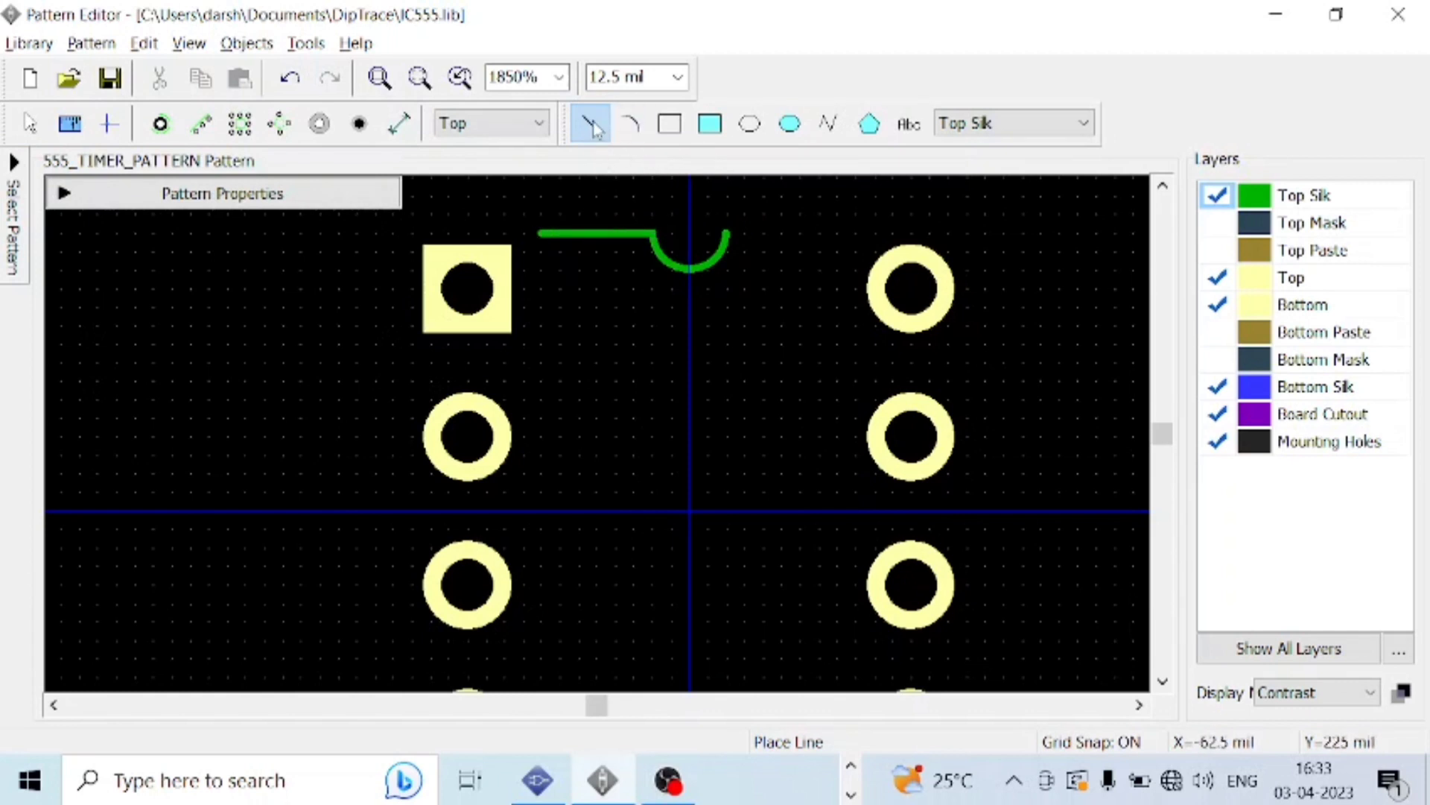
# Draw the body outline's left edge about 362.5 mil long and a 75 mil upper-edge line running right from the notch.
pyautogui.click(542, 233)
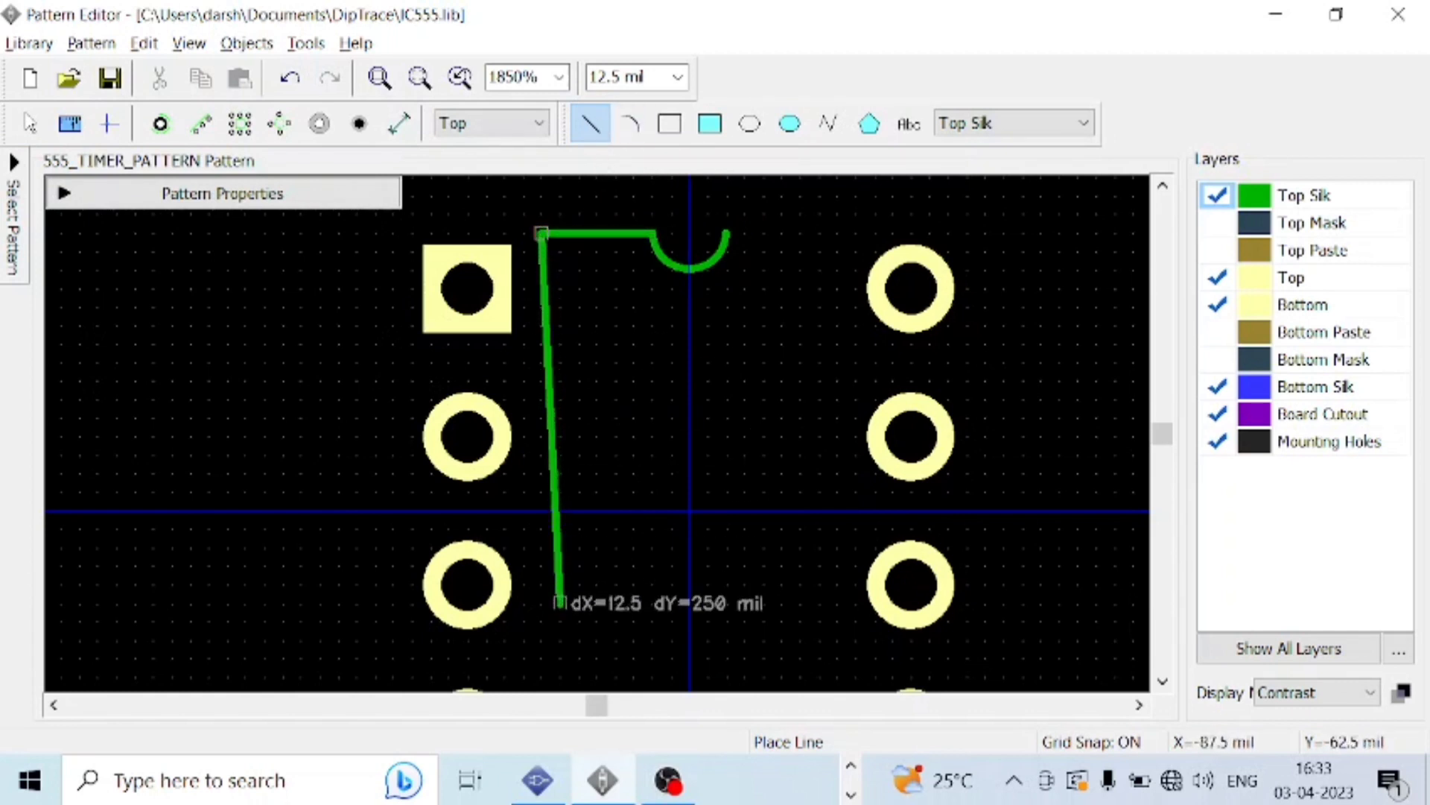
pyautogui.scroll(-2, 558, 633)
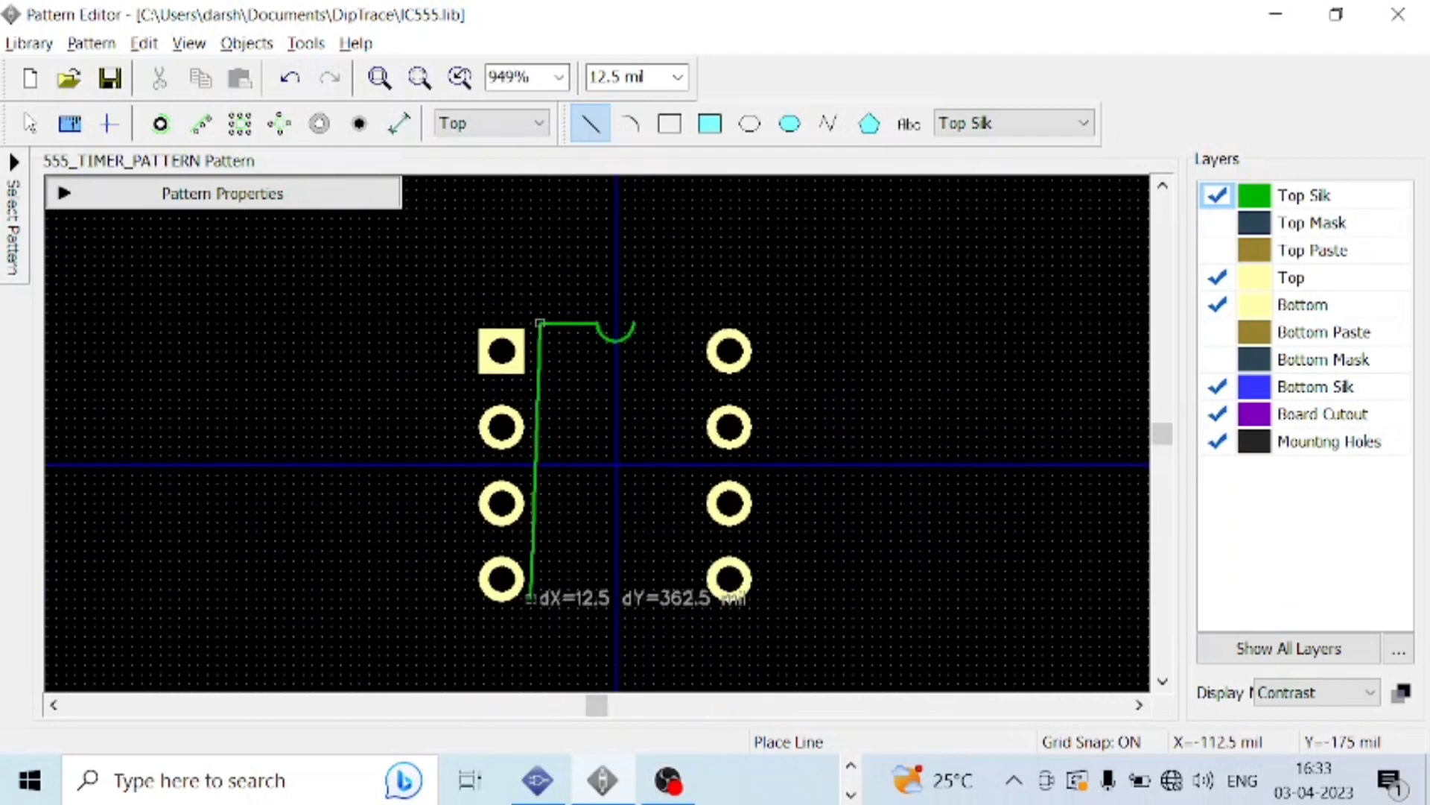
pyautogui.doubleClick(540, 597)
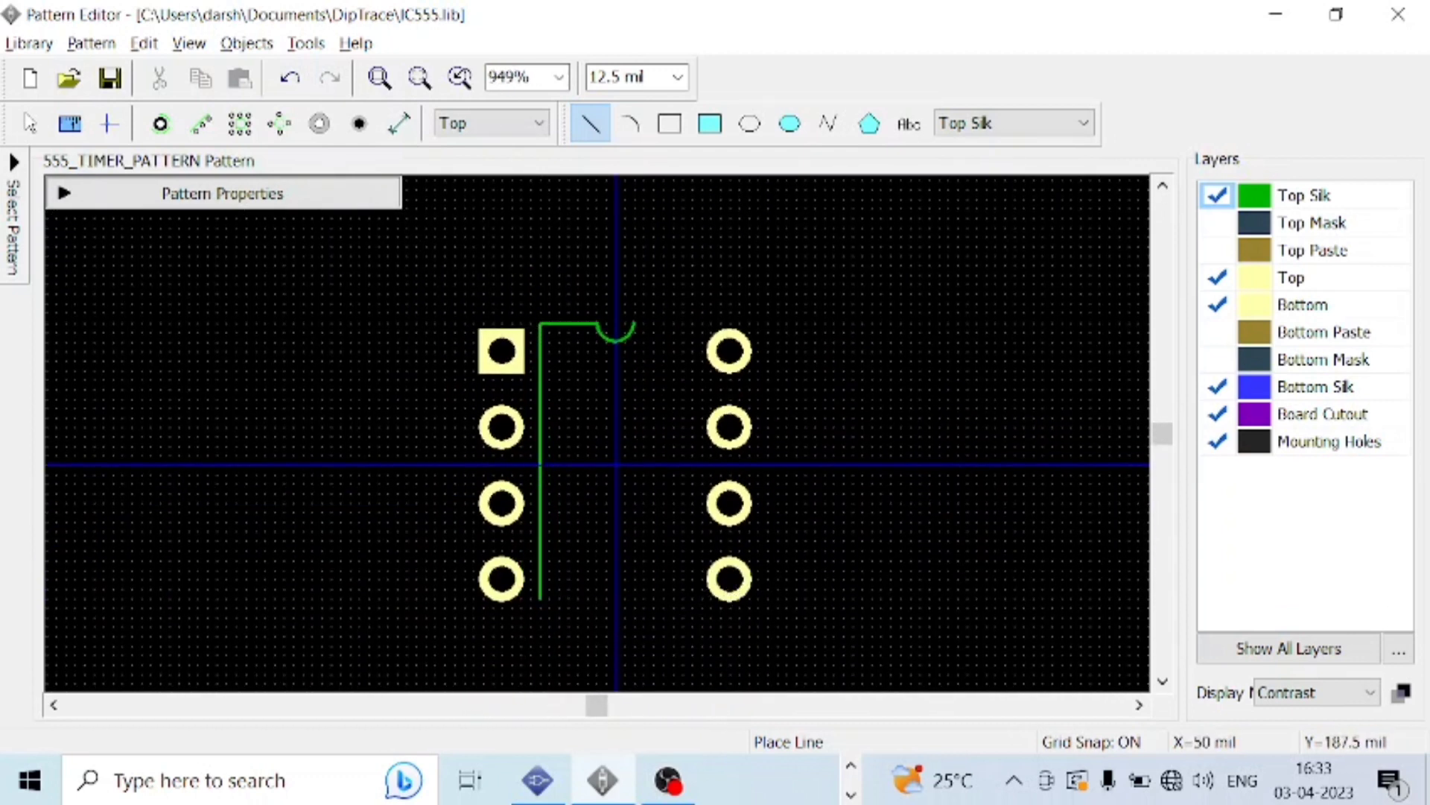
pyautogui.click(635, 324)
pyautogui.doubleClick(690, 322)
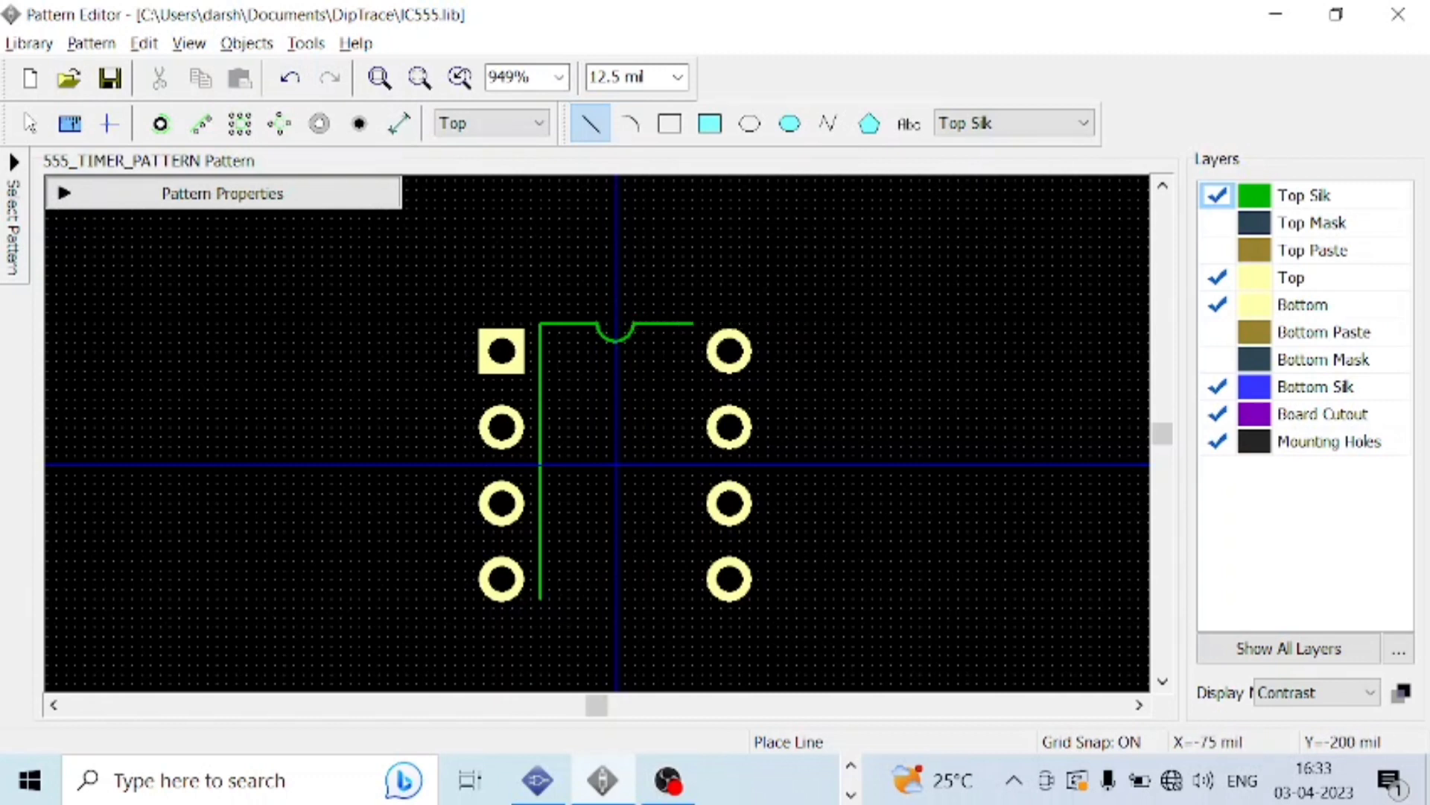
# Close the body outline with a 200 mil lower edge and a matching right edge, and save the pattern library.
pyautogui.click(540, 597)
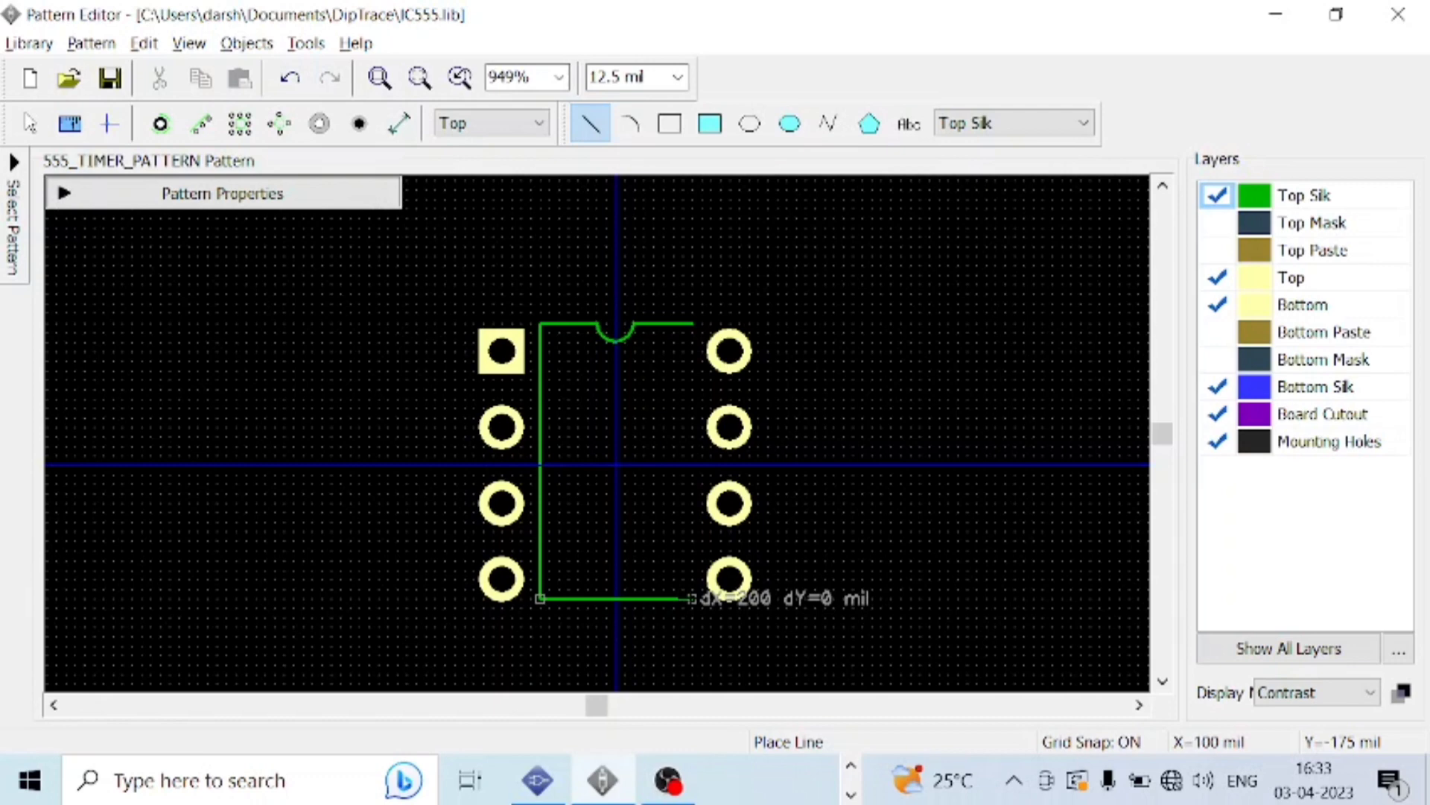
pyautogui.doubleClick(691, 597)
pyautogui.click(693, 322)
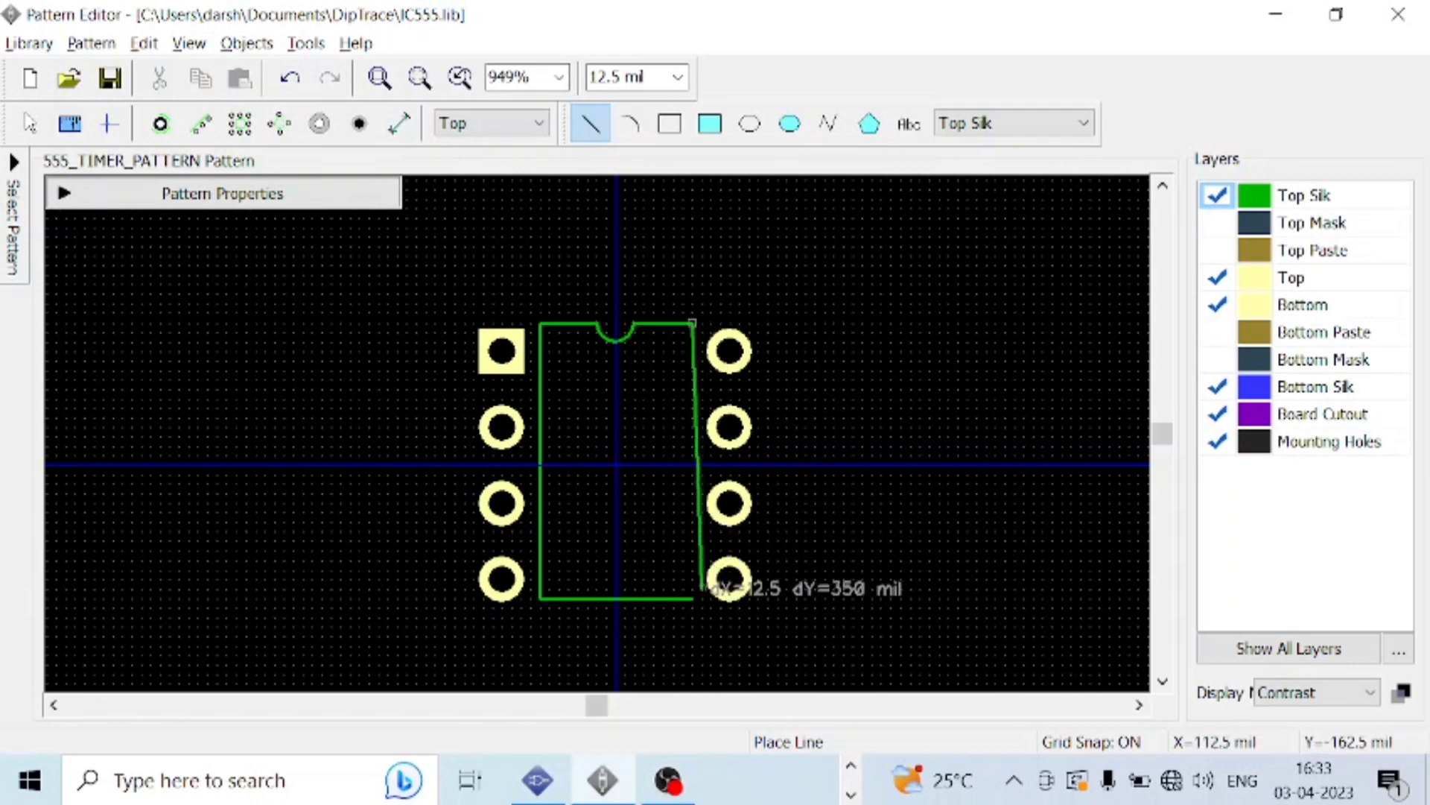
pyautogui.doubleClick(693, 597)
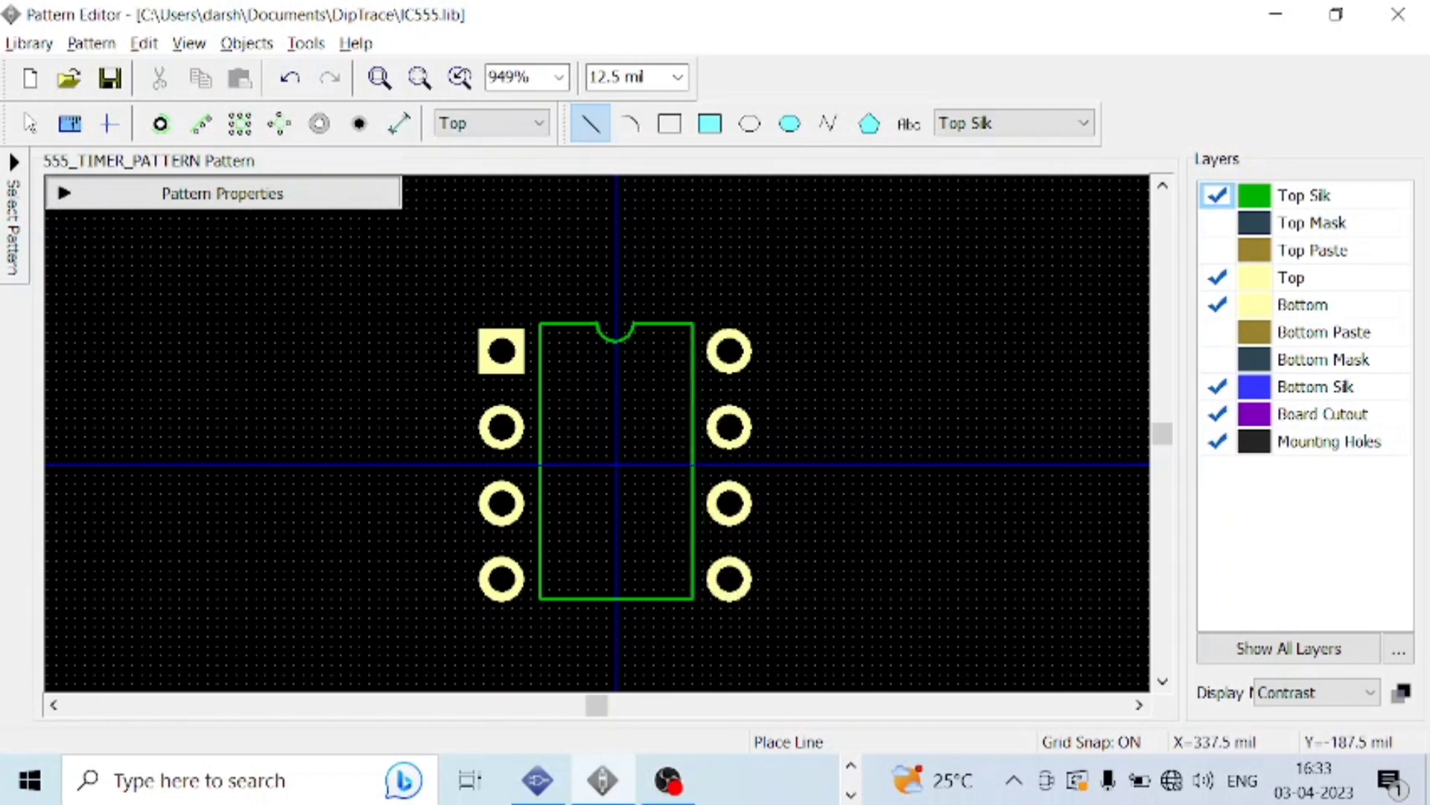
pyautogui.scroll(1, 862, 607)
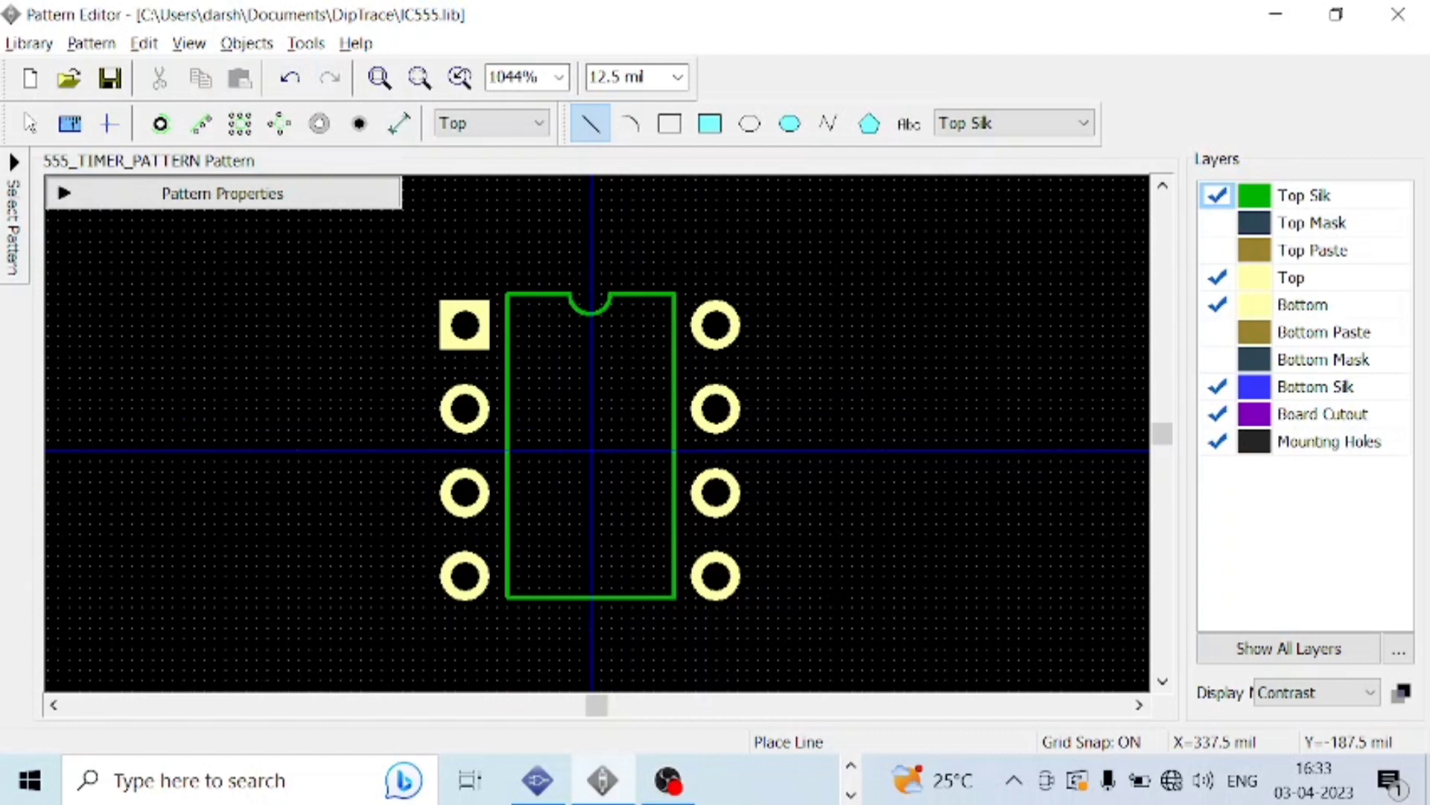
pyautogui.click(110, 79)
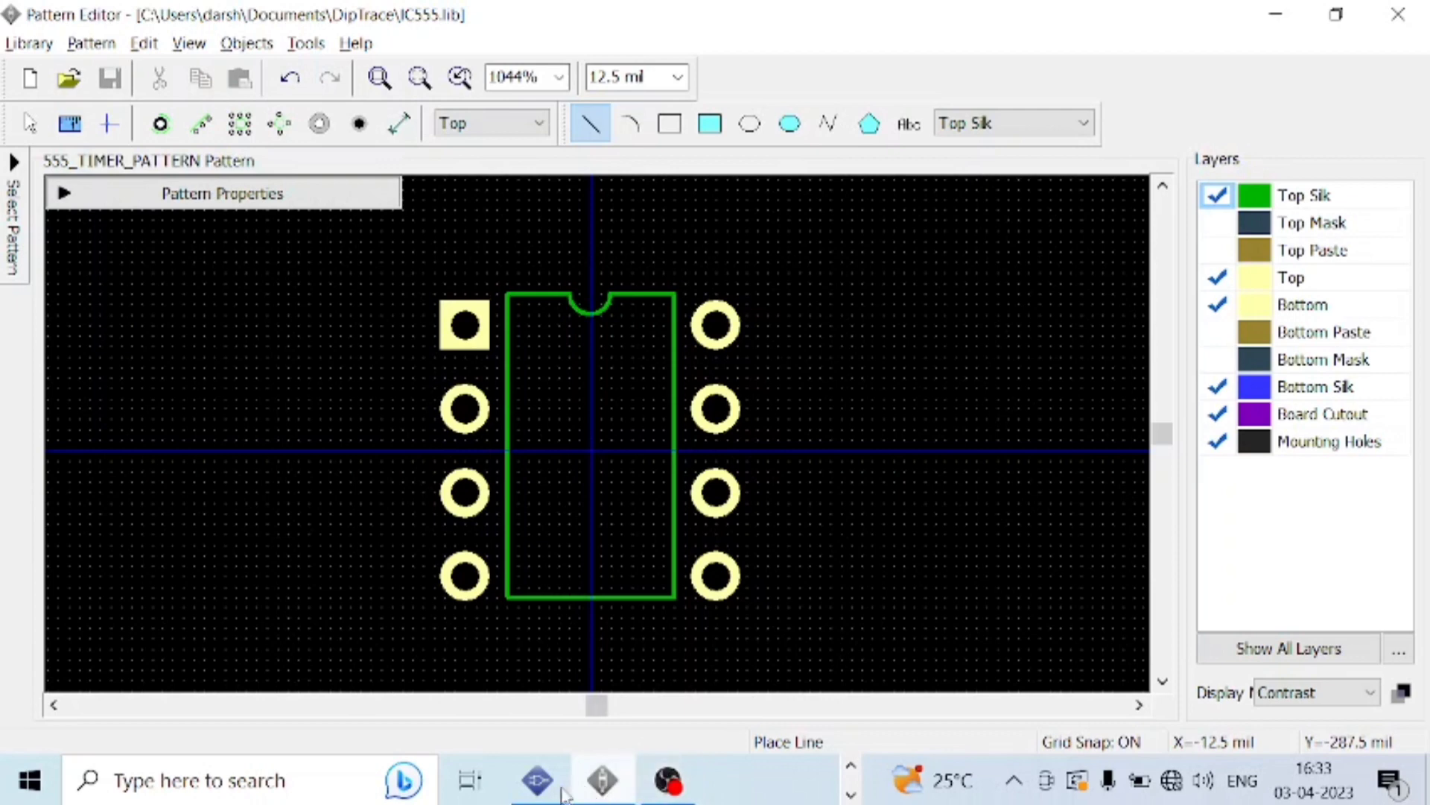
# Switch to the Component Editor and open the attached pattern settings for the IC555 component.
pyautogui.click(537, 780)
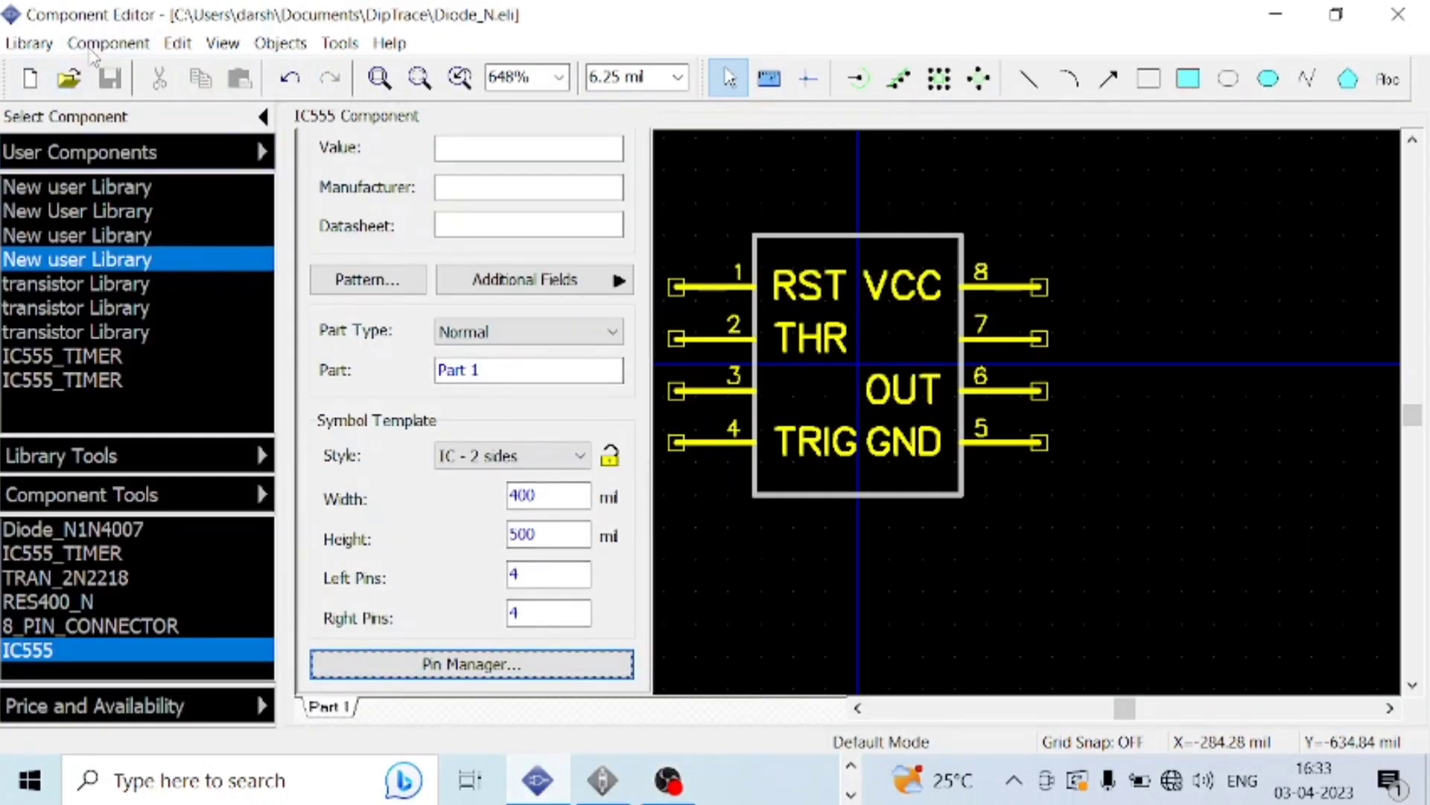
pyautogui.click(108, 42)
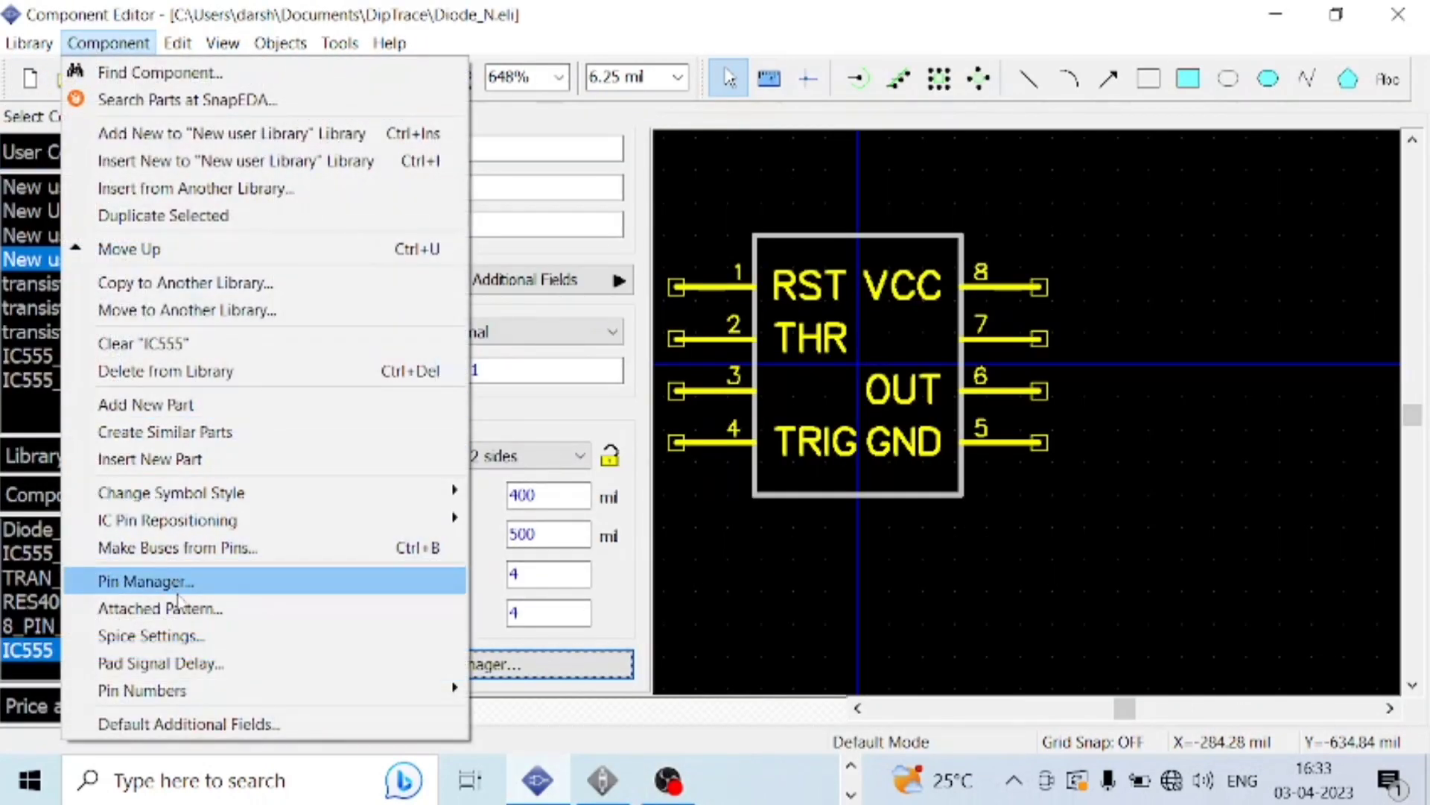
pyautogui.click(179, 607)
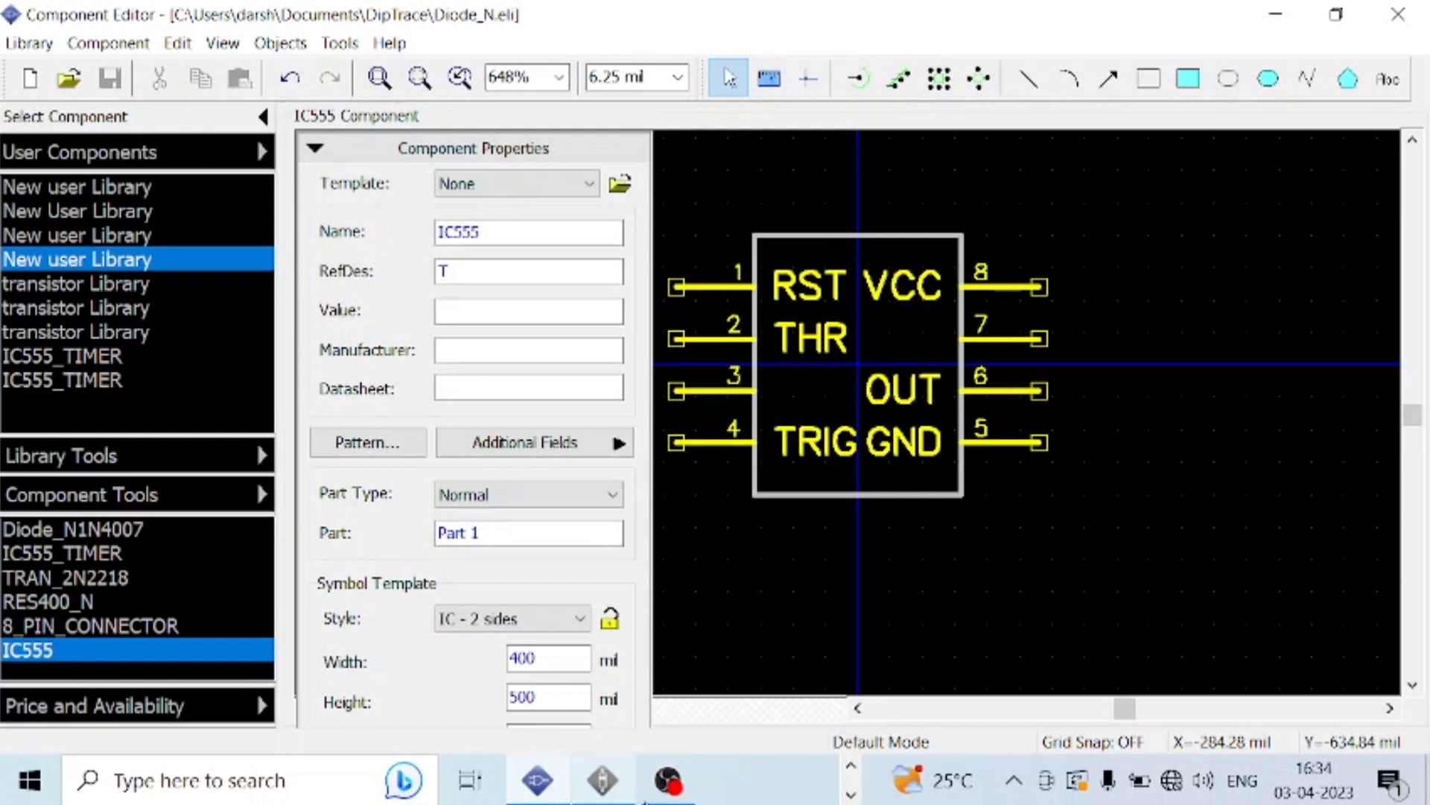
pyautogui.moveTo(634, 800)
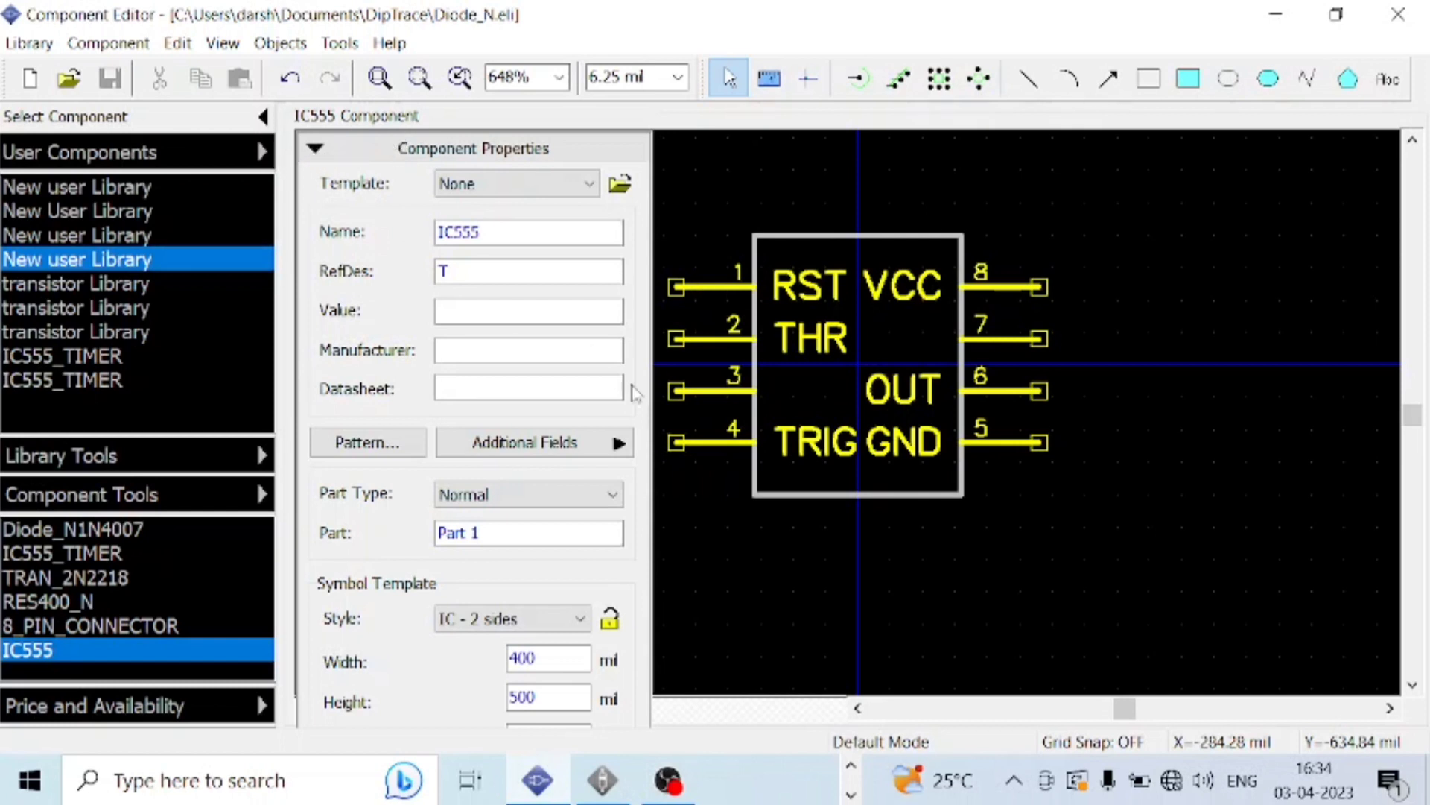
pyautogui.hotkey('alt', 'Tab')
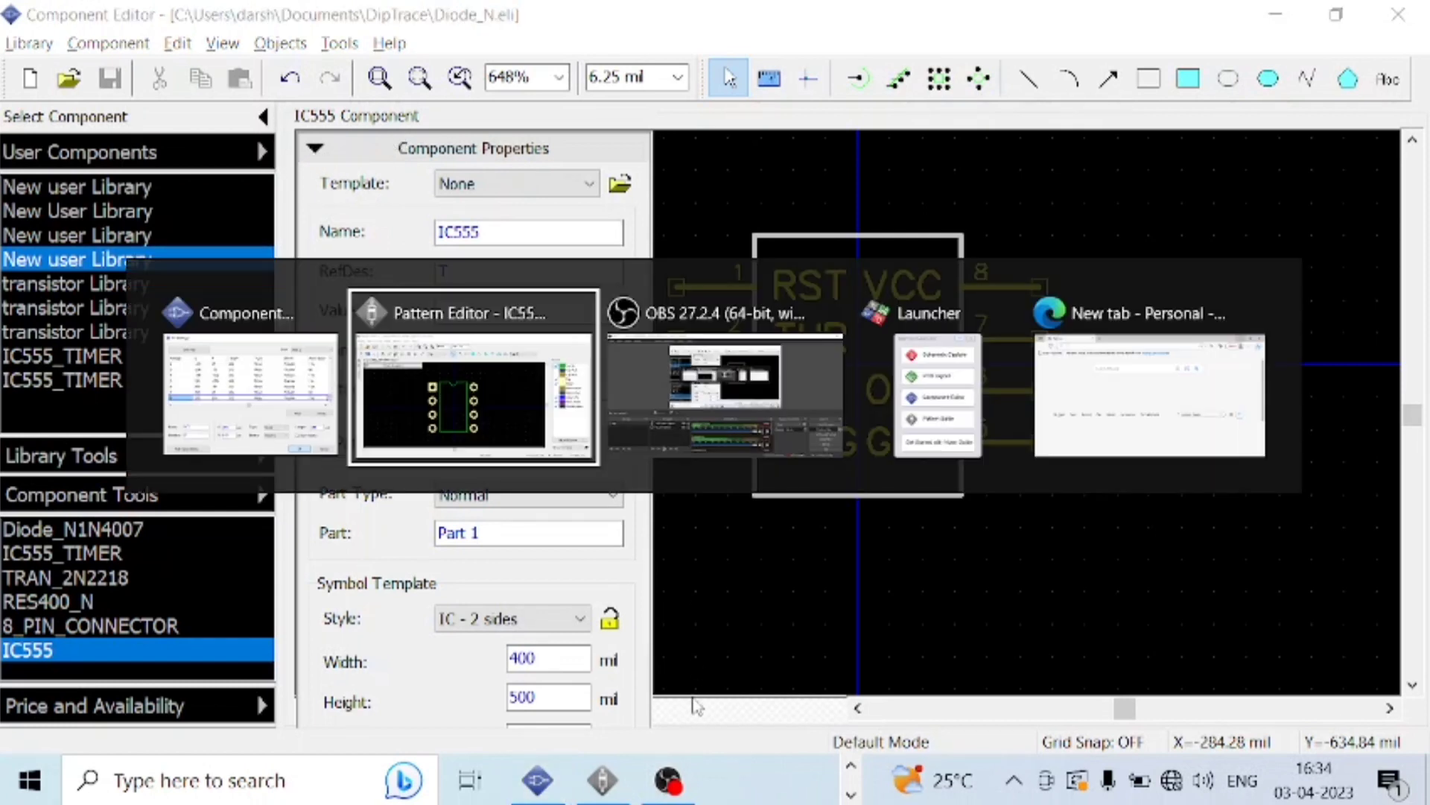
pyautogui.hotkey('alt', 'Tab')
pyautogui.hotkey('alt', 'Tab')
pyautogui.hotkey('alt', 'Tab')
pyautogui.hotkey('alt', 'Tab')
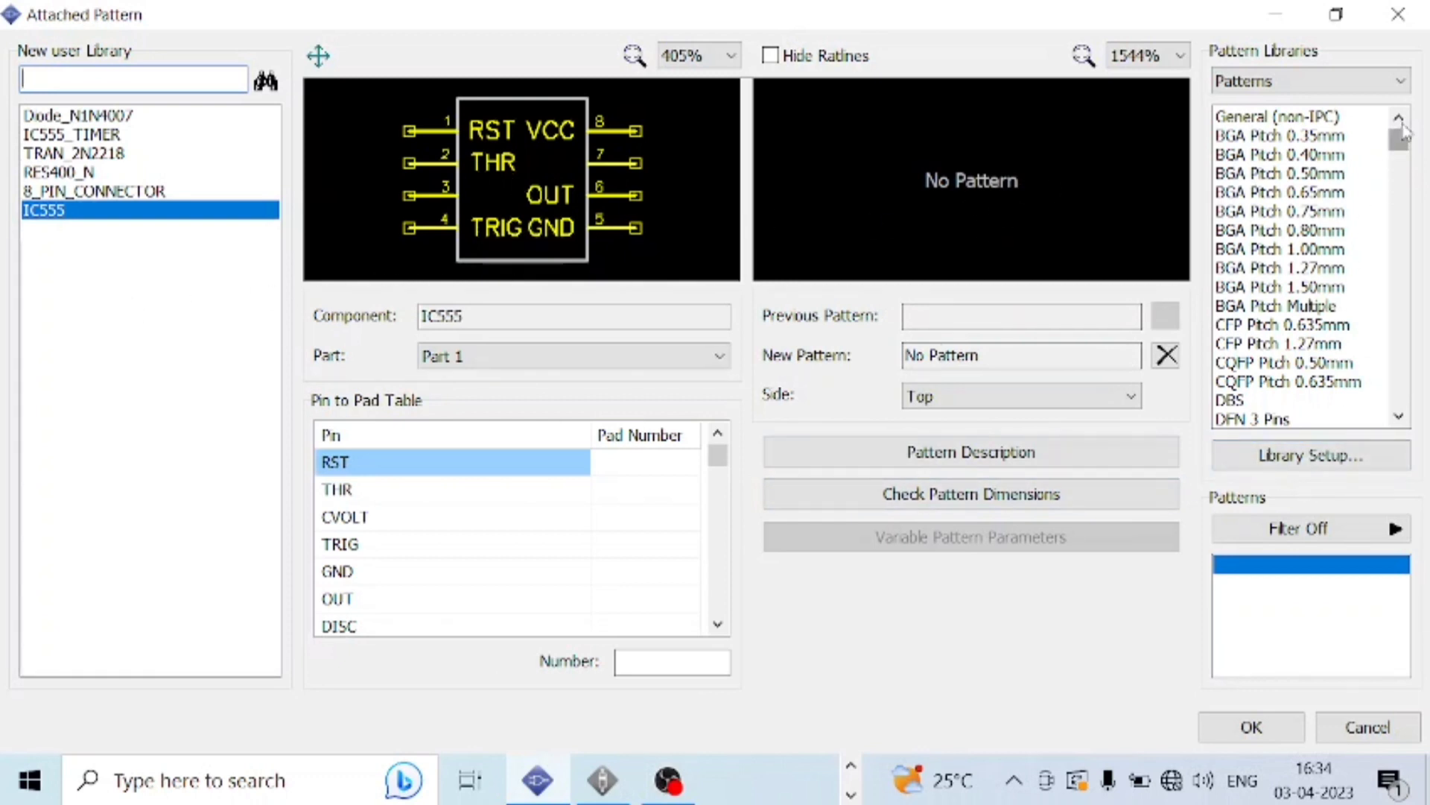
# Choose 555_TIMER_PATTERN from the IC555 TIMER library in User Patterns as the component's new pattern.
pyautogui.click(1333, 80)
pyautogui.click(1330, 123)
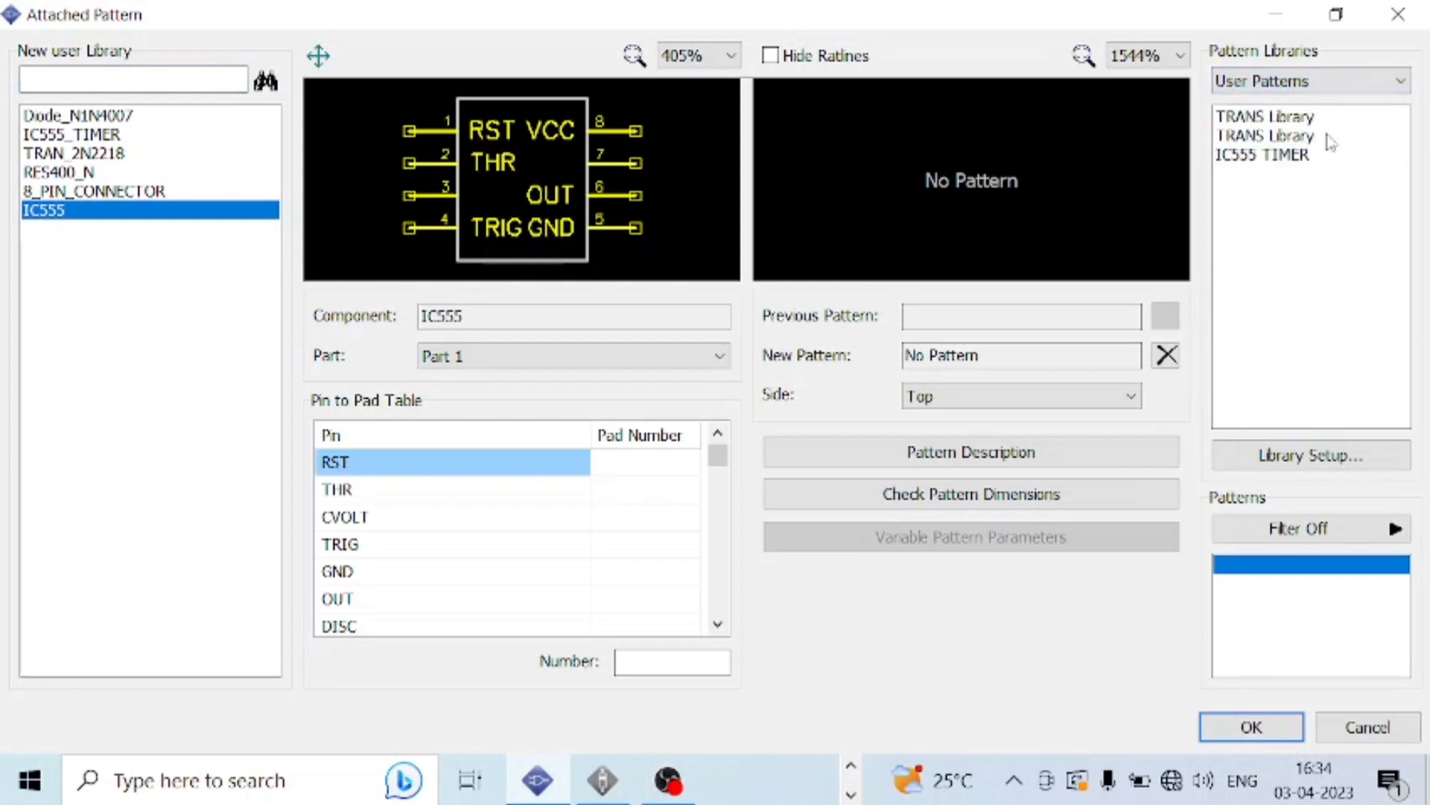
pyautogui.click(1303, 158)
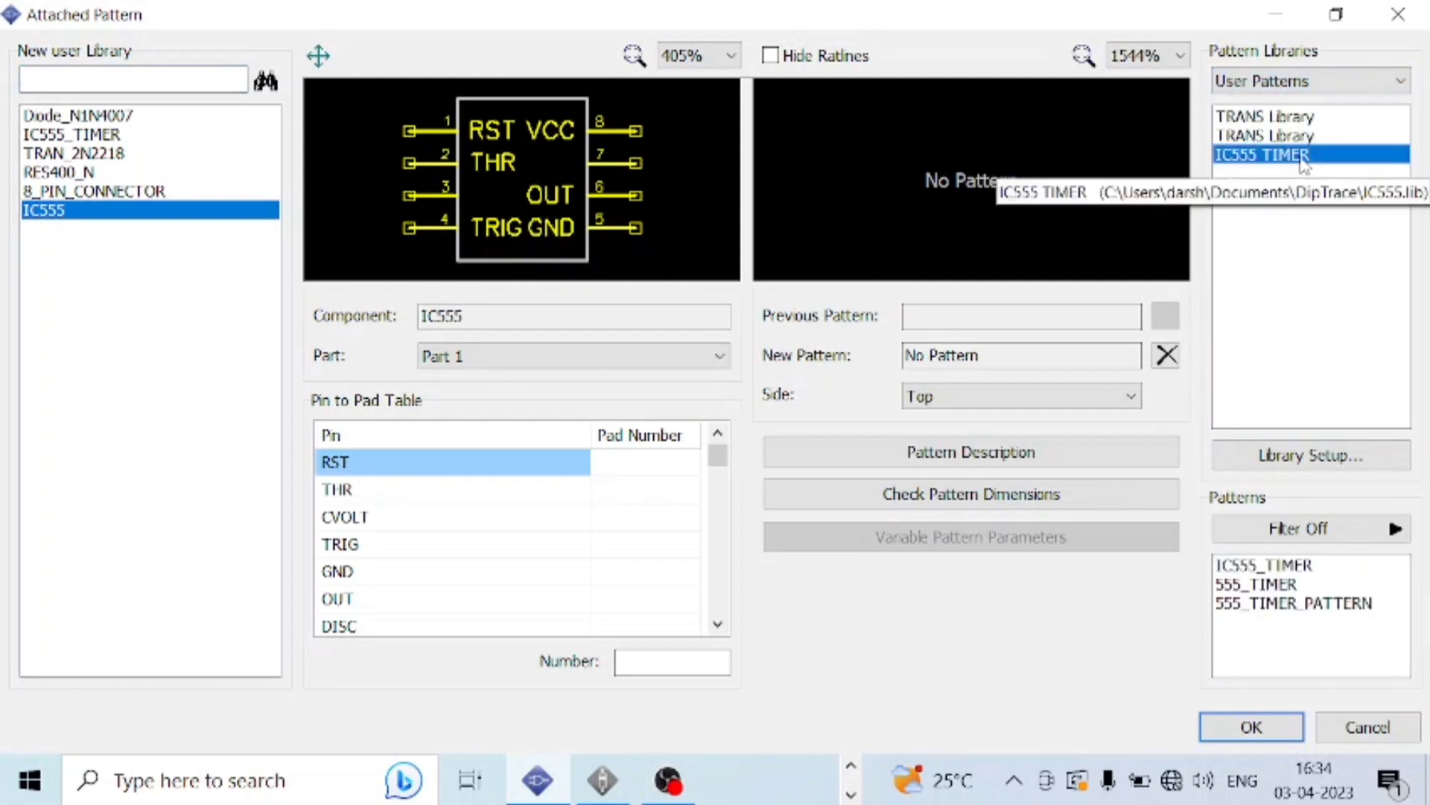
pyautogui.click(1293, 603)
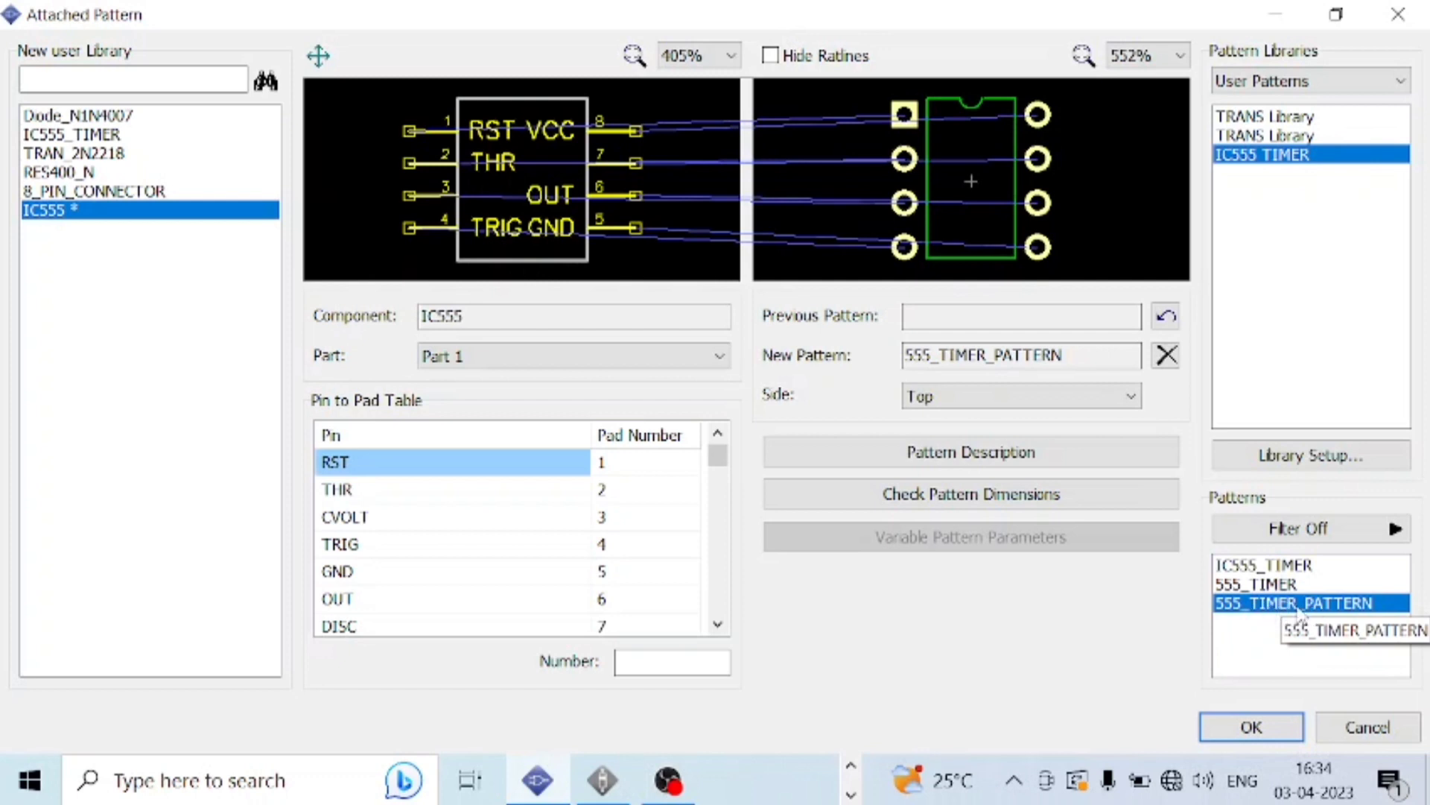
pyautogui.click(1291, 569)
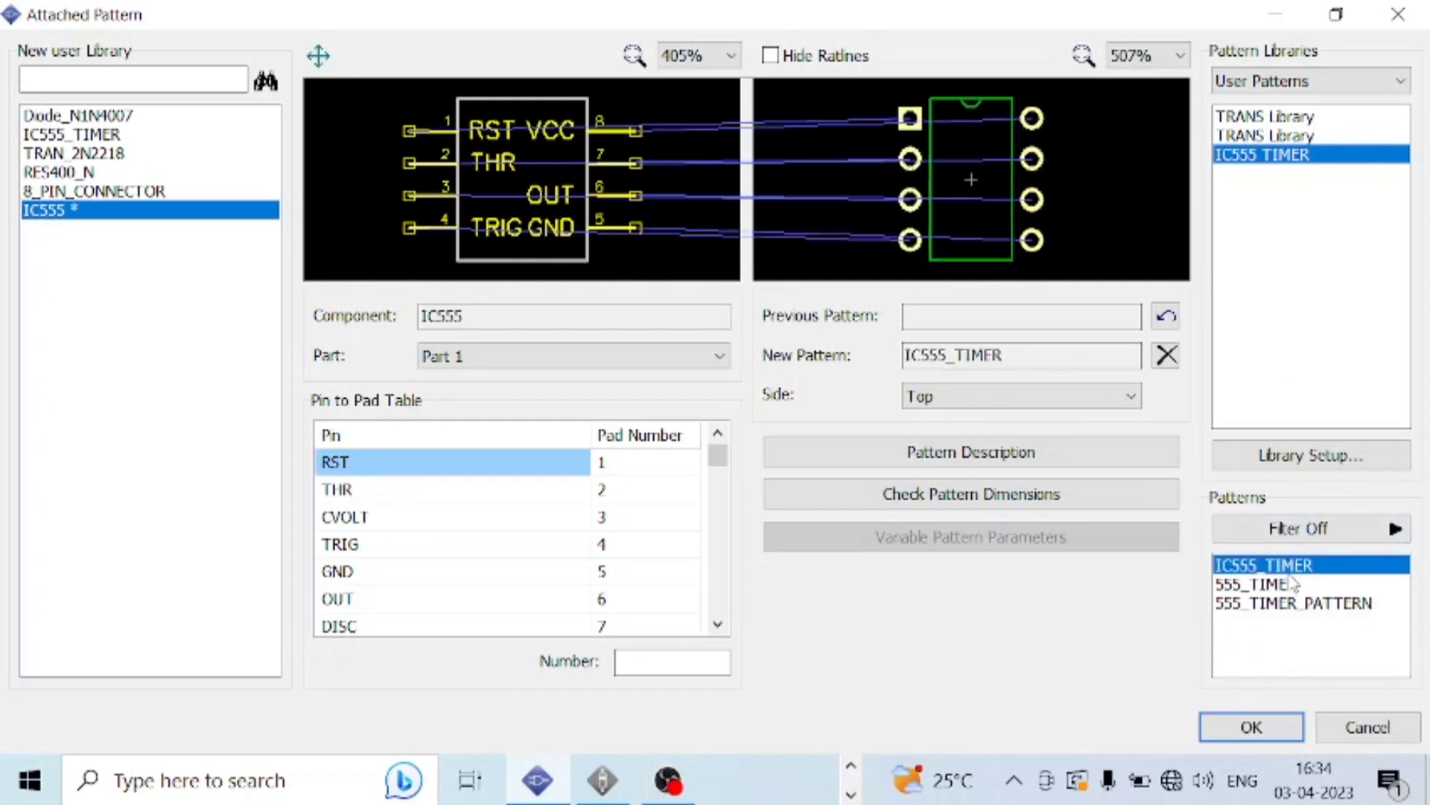
pyautogui.click(1293, 586)
pyautogui.click(1297, 604)
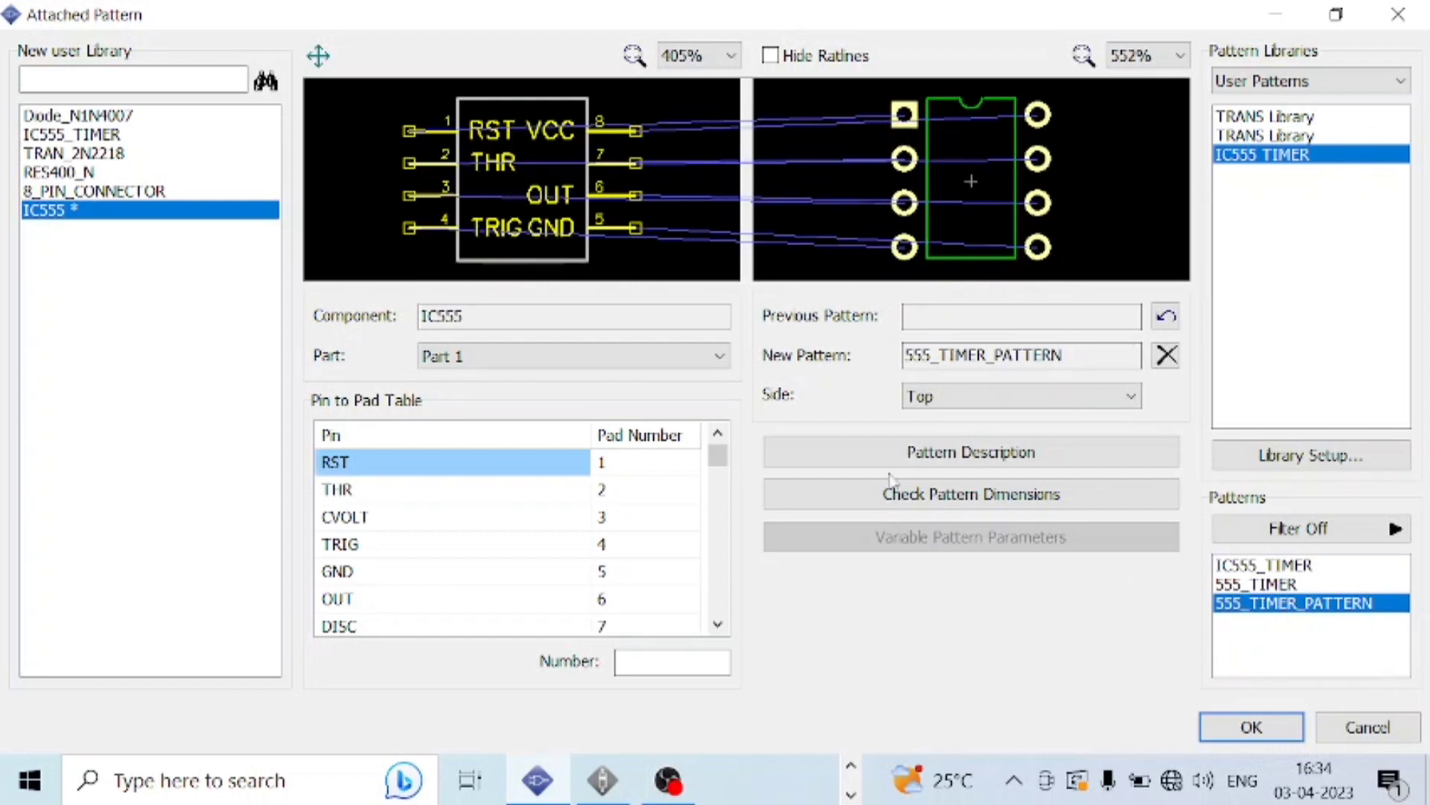
# Examine the pin-to-pad connection lines between the IC555 symbol and the footprint in both previews.
pyautogui.scroll(5, 606, 227)
pyautogui.scroll(-4, 606, 227)
pyautogui.scroll(-1, 607, 227)
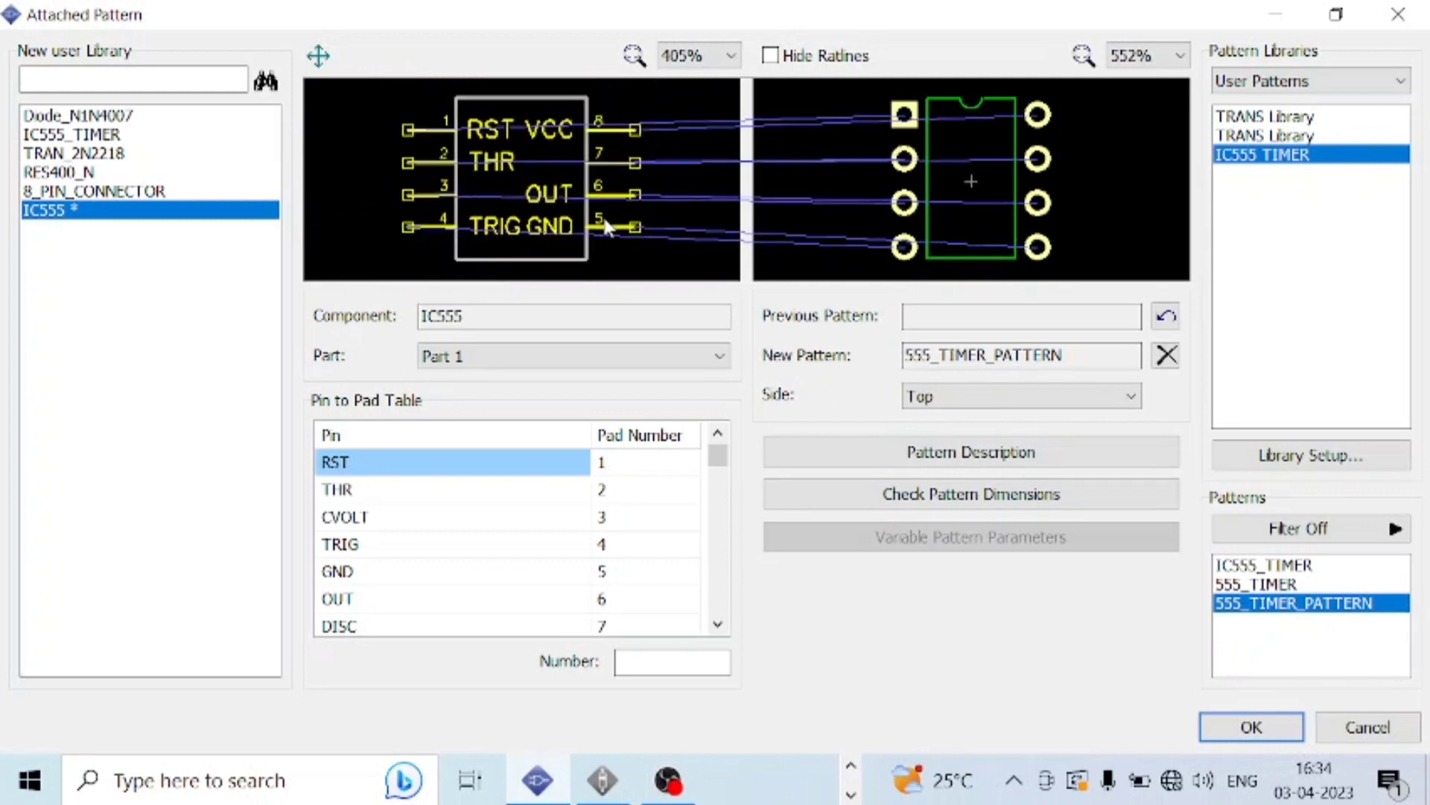
pyautogui.scroll(2, 607, 227)
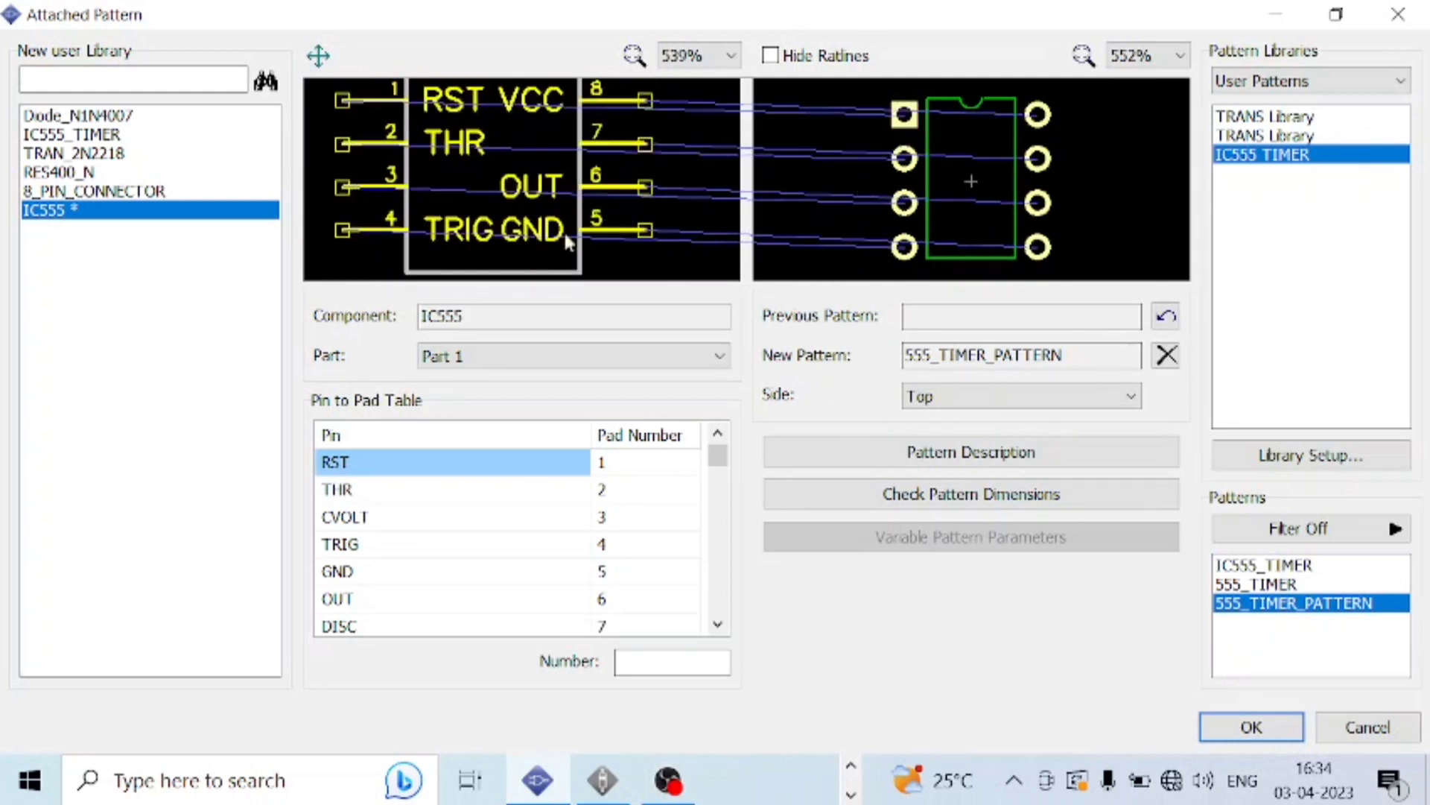
pyautogui.scroll(-2, 897, 246)
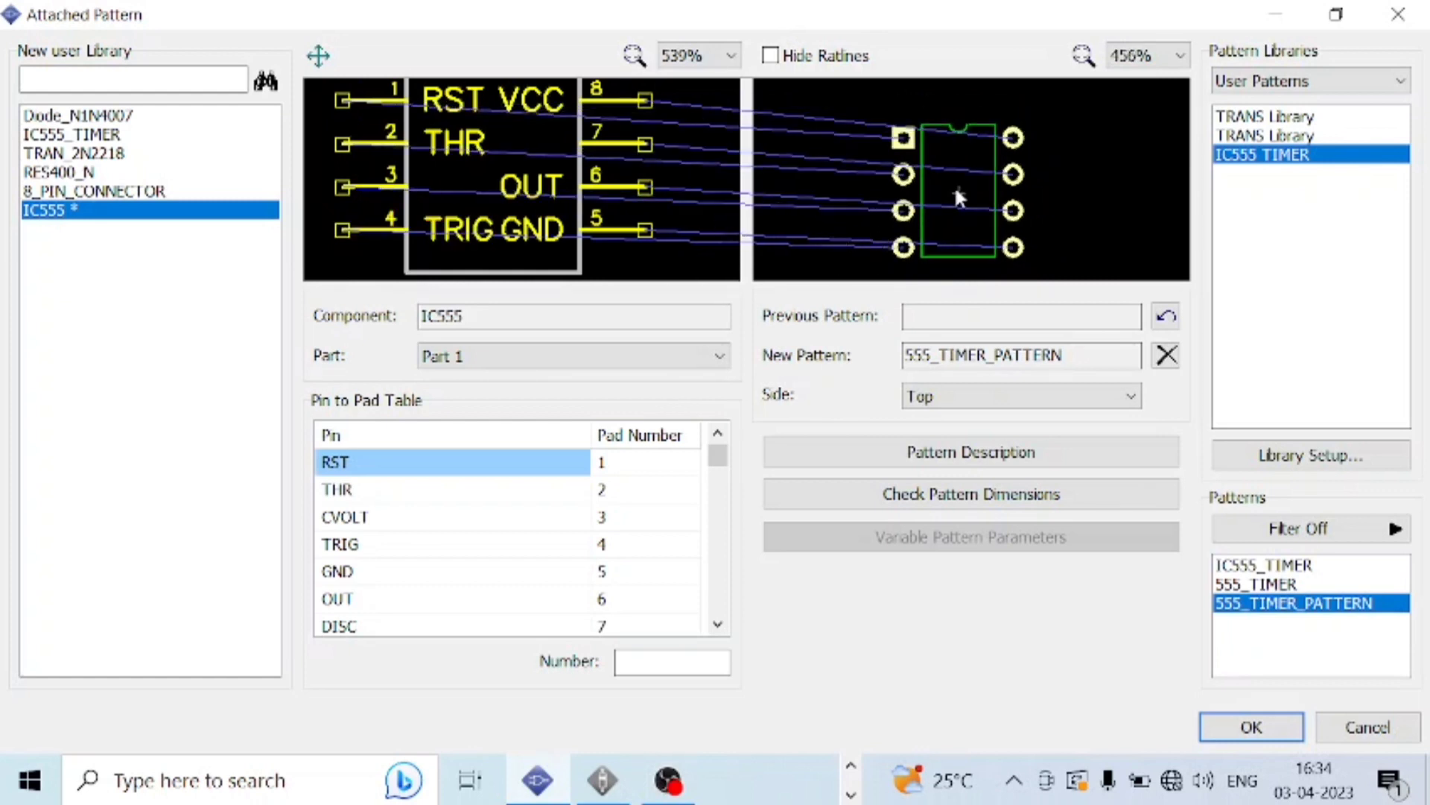
pyautogui.scroll(5, 957, 196)
pyautogui.scroll(-2, 535, 172)
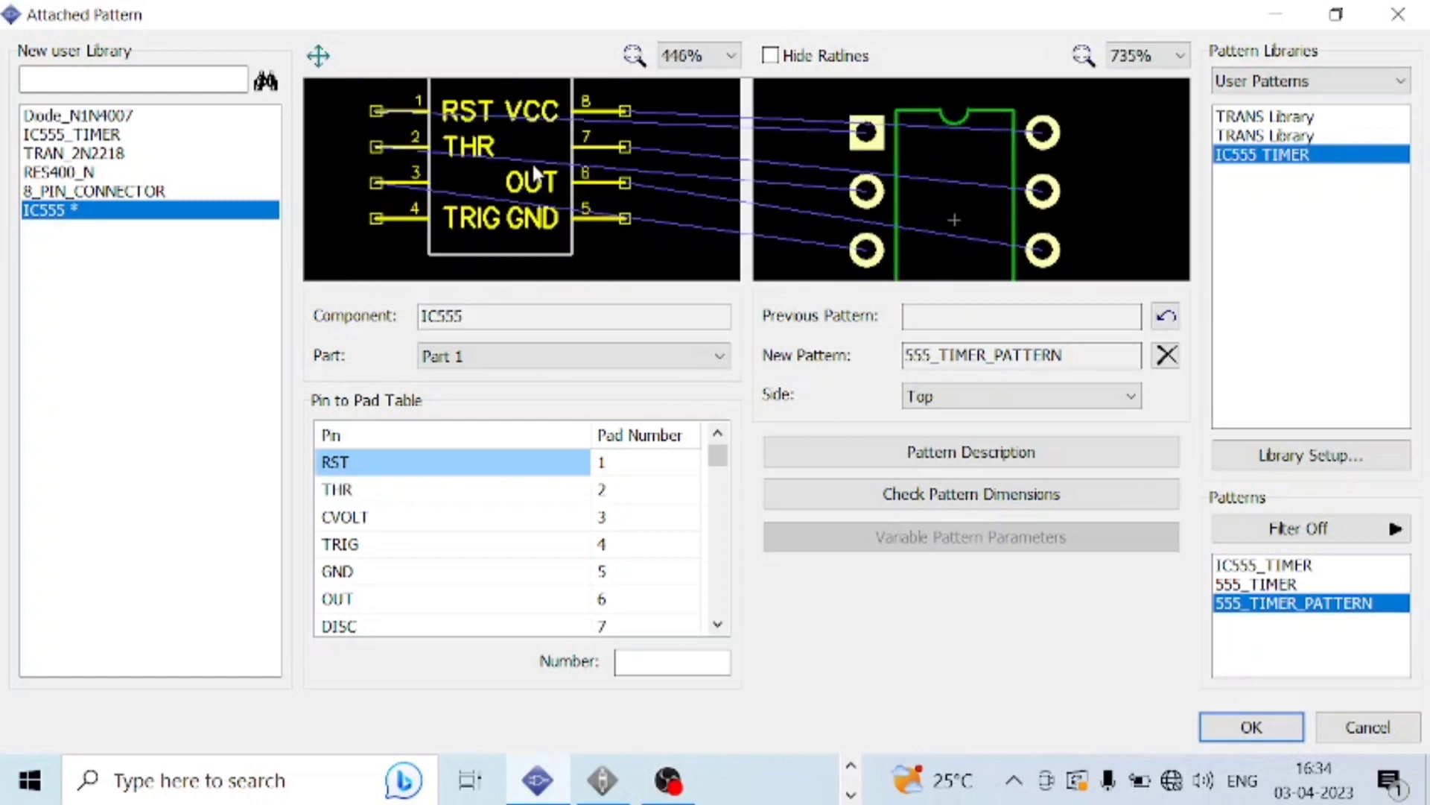
pyautogui.scroll(-1, 535, 172)
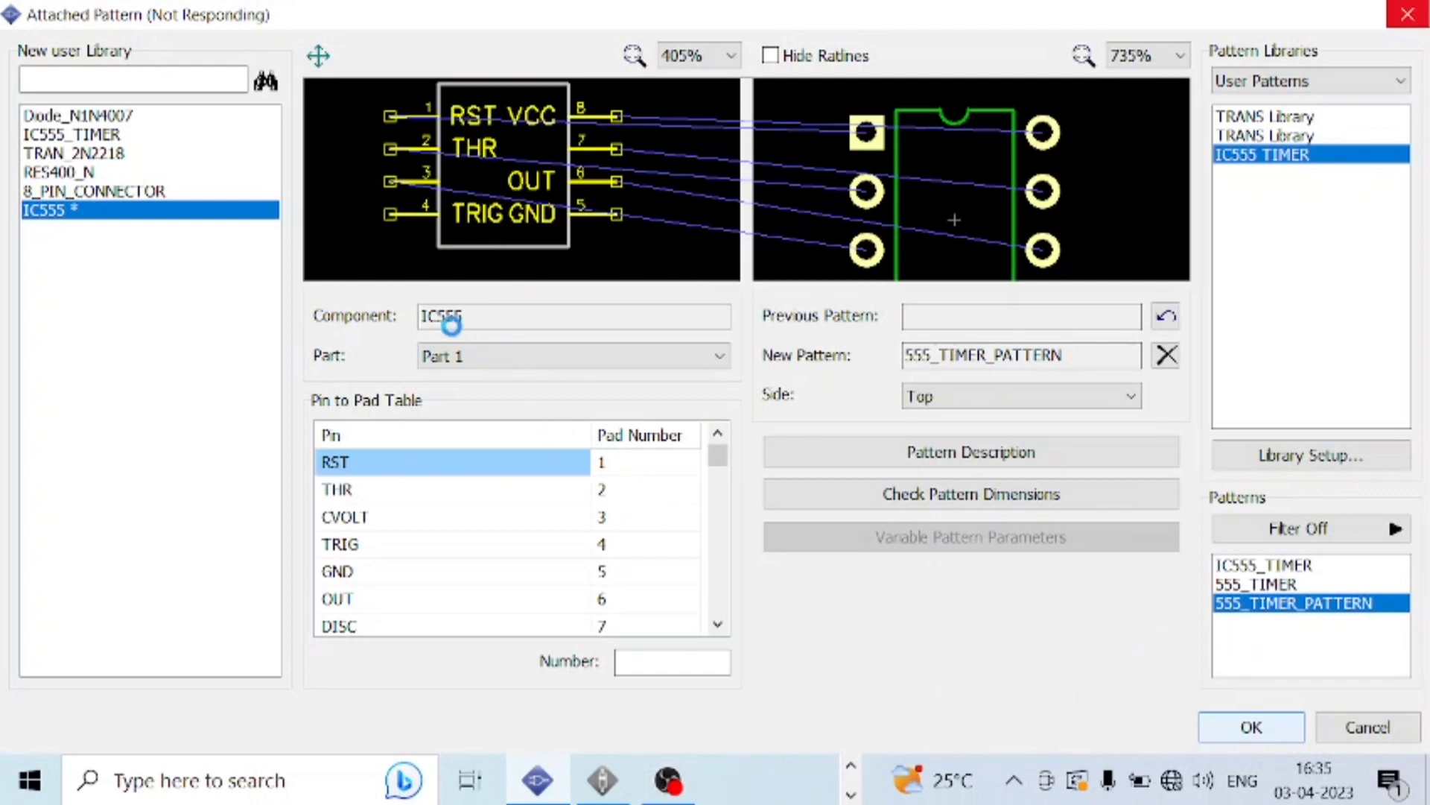
# Confirm the pattern attachment, collapse the component properties and preview the footprint attached to IC555 in the component list.
pyautogui.click(1256, 724)
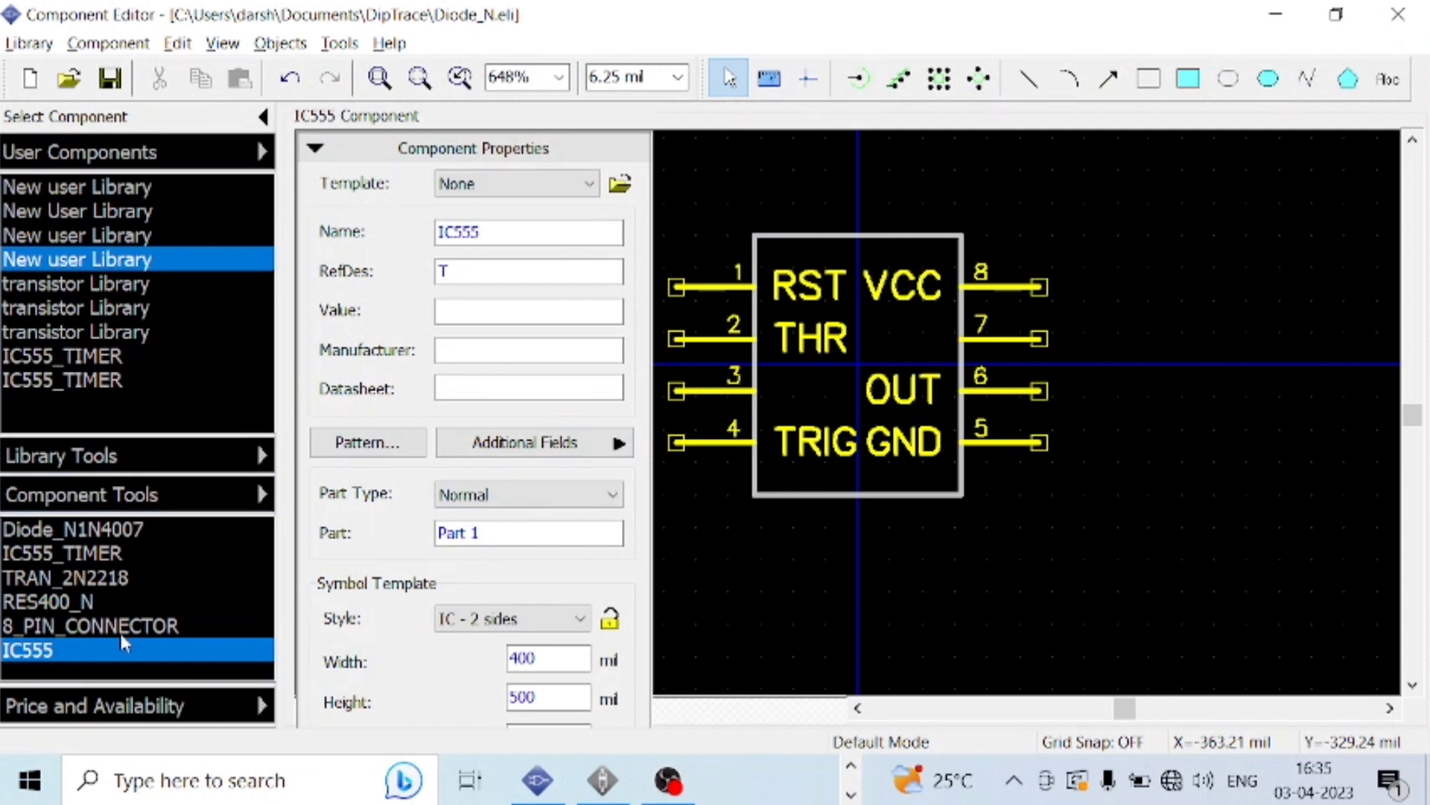
pyautogui.click(315, 148)
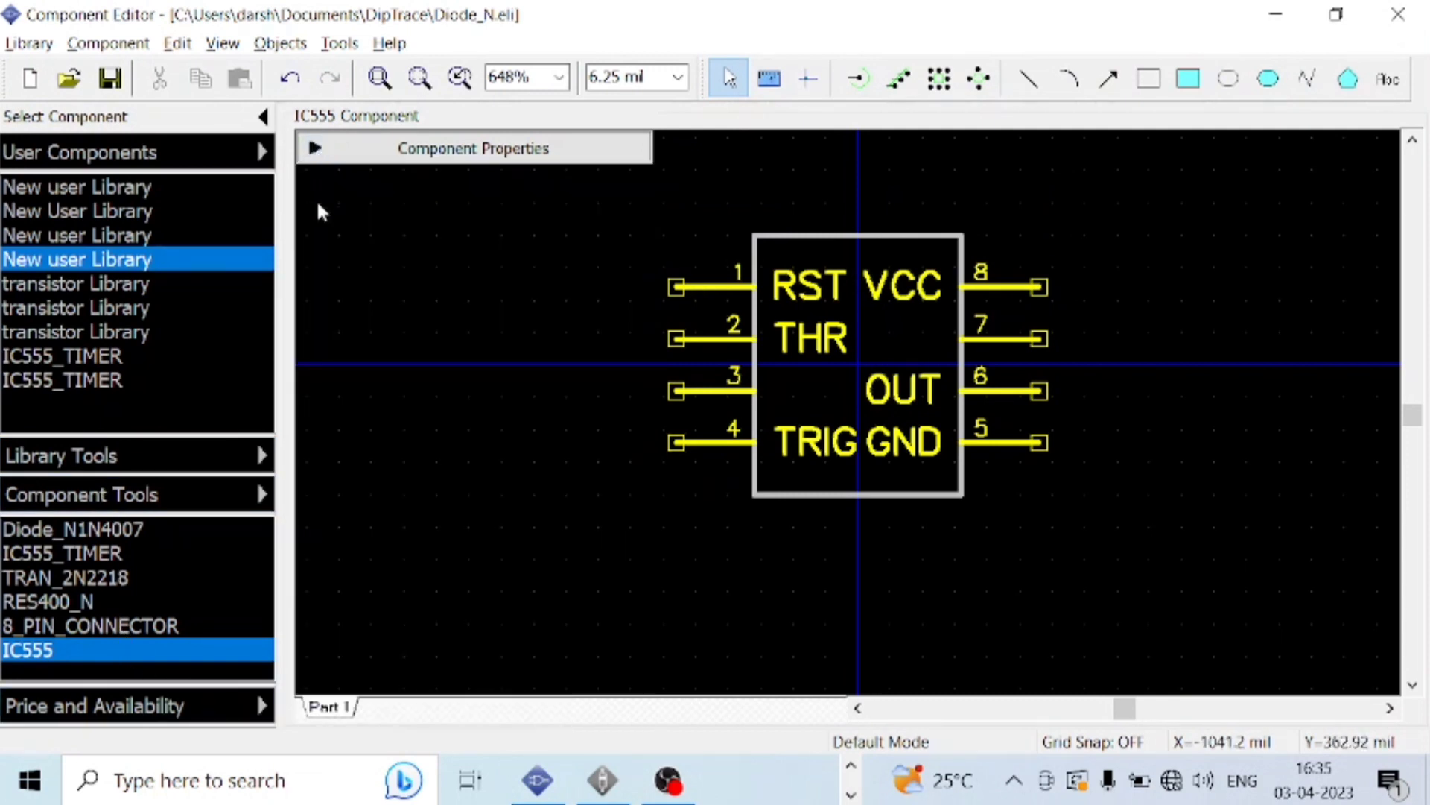
pyautogui.moveTo(170, 651)
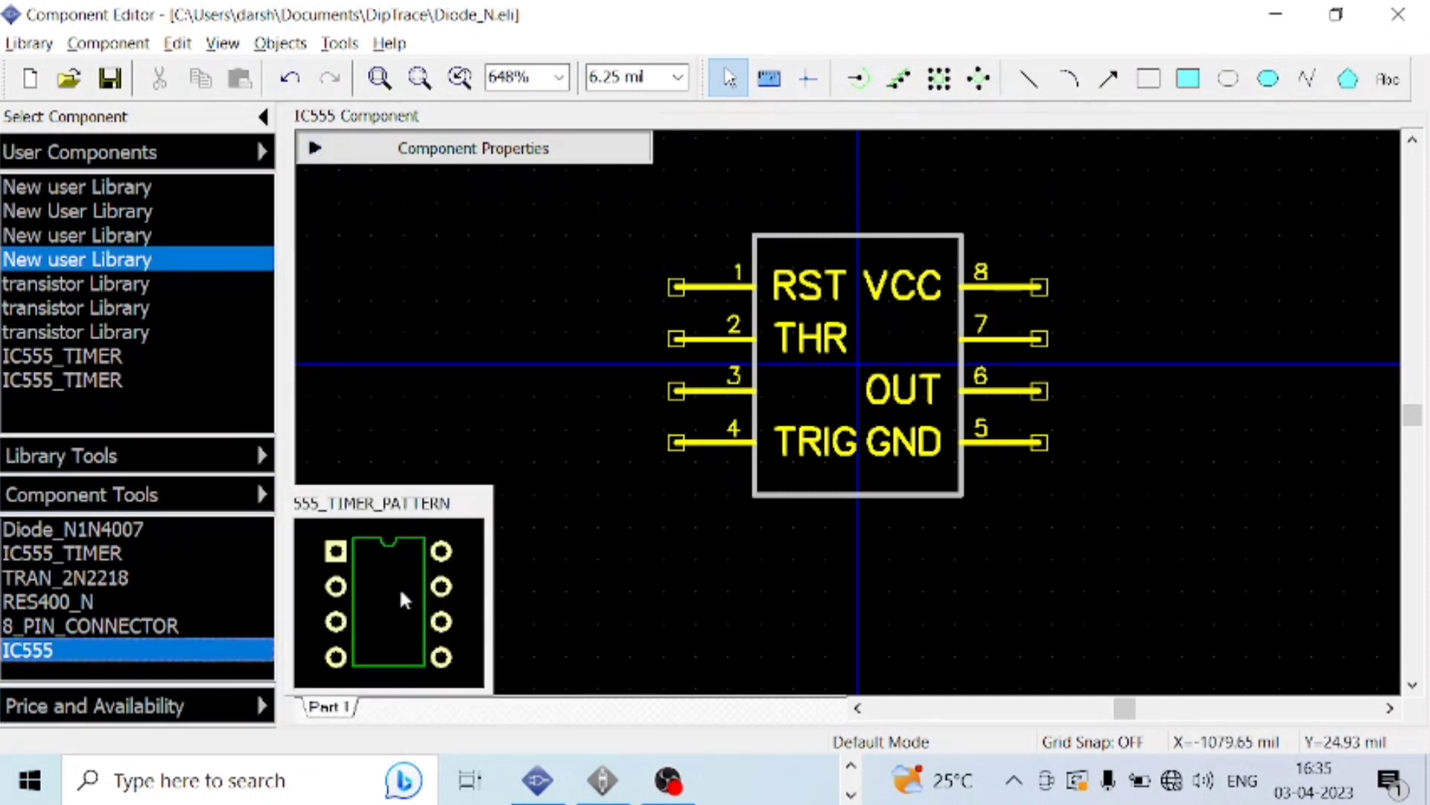